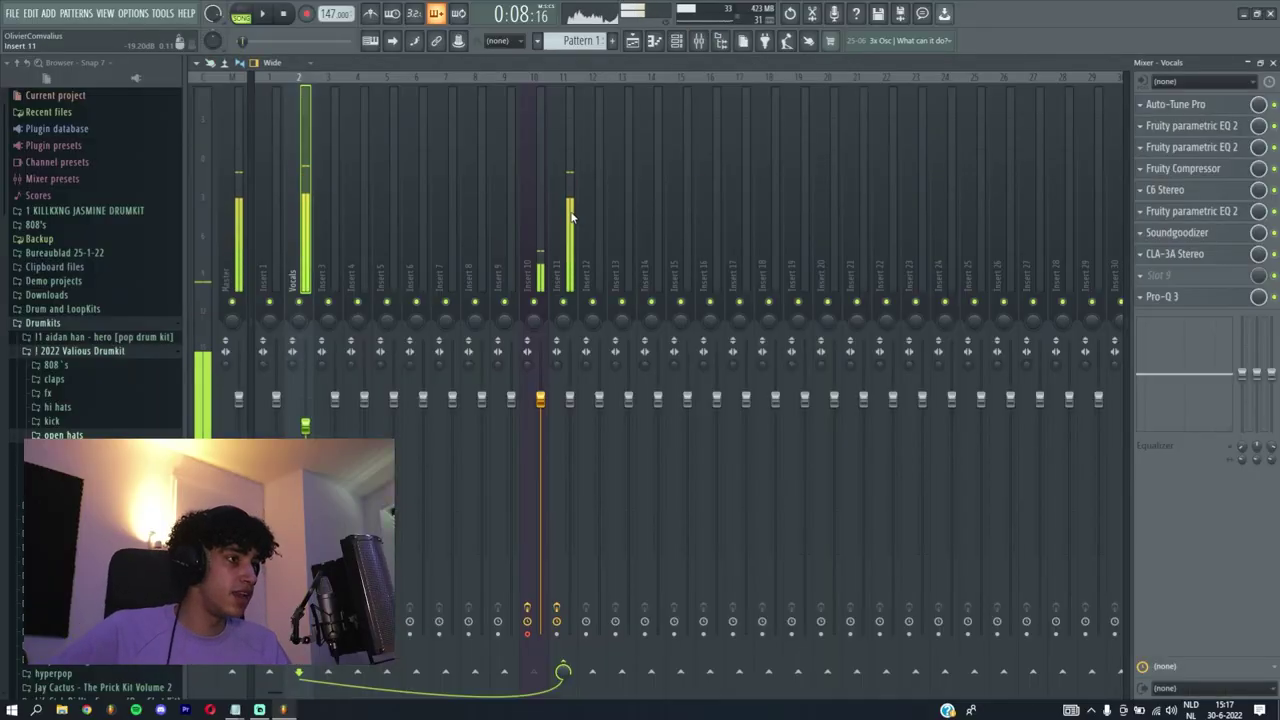
Examine the effect chain on mixer Insert 11, including its H-Delay Stereo effect
{"action": "left_click", "coordinate": [571, 217]}
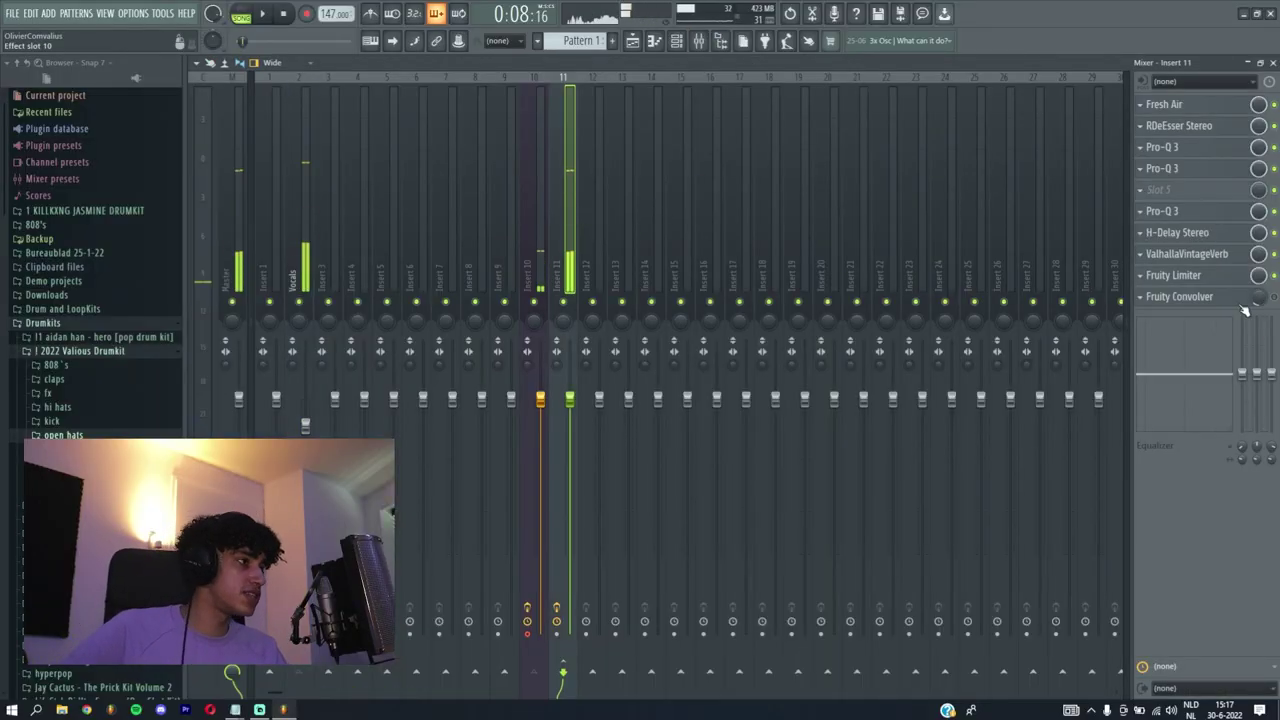
{"action": "left_click", "coordinate": [1192, 228]}
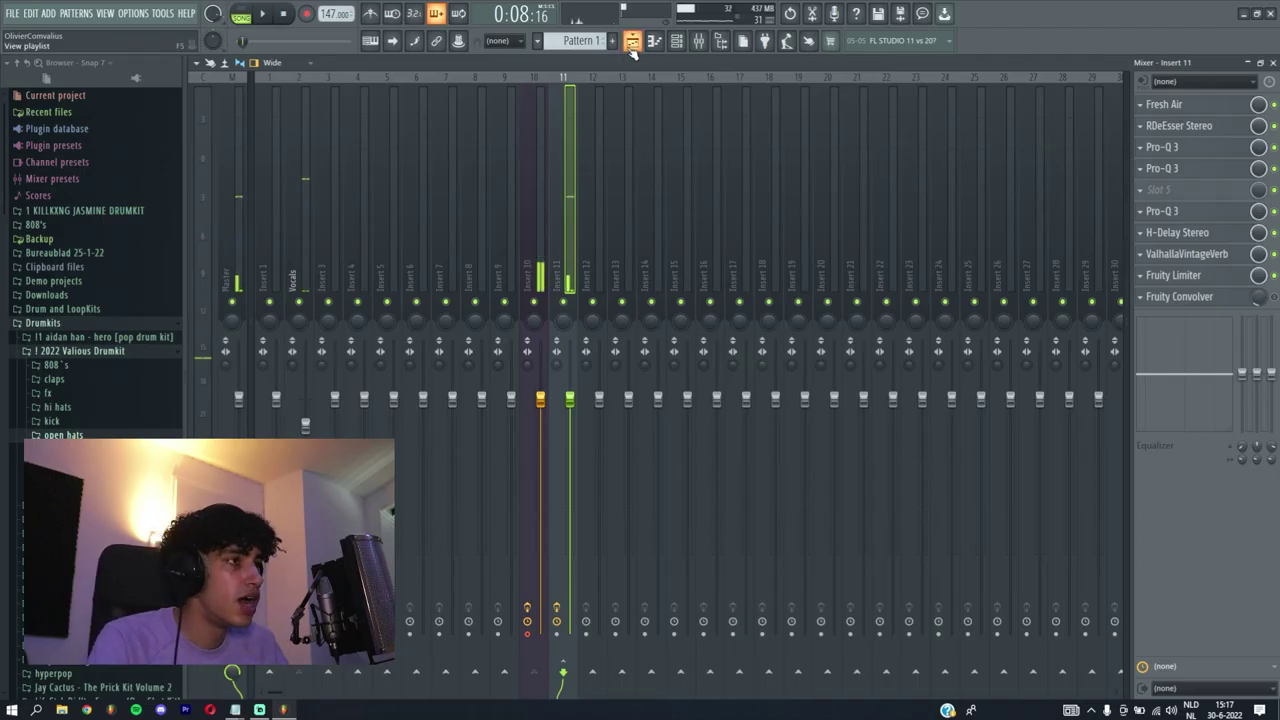
Open the playlist and record the first vocal take on Track 2 beneath the beat, starting just after bar 8
{"action": "left_click", "coordinate": [631, 45]}
{"action": "scroll", "coordinate": [468, 90], "scroll_direction": "up", "scroll_amount": 2}
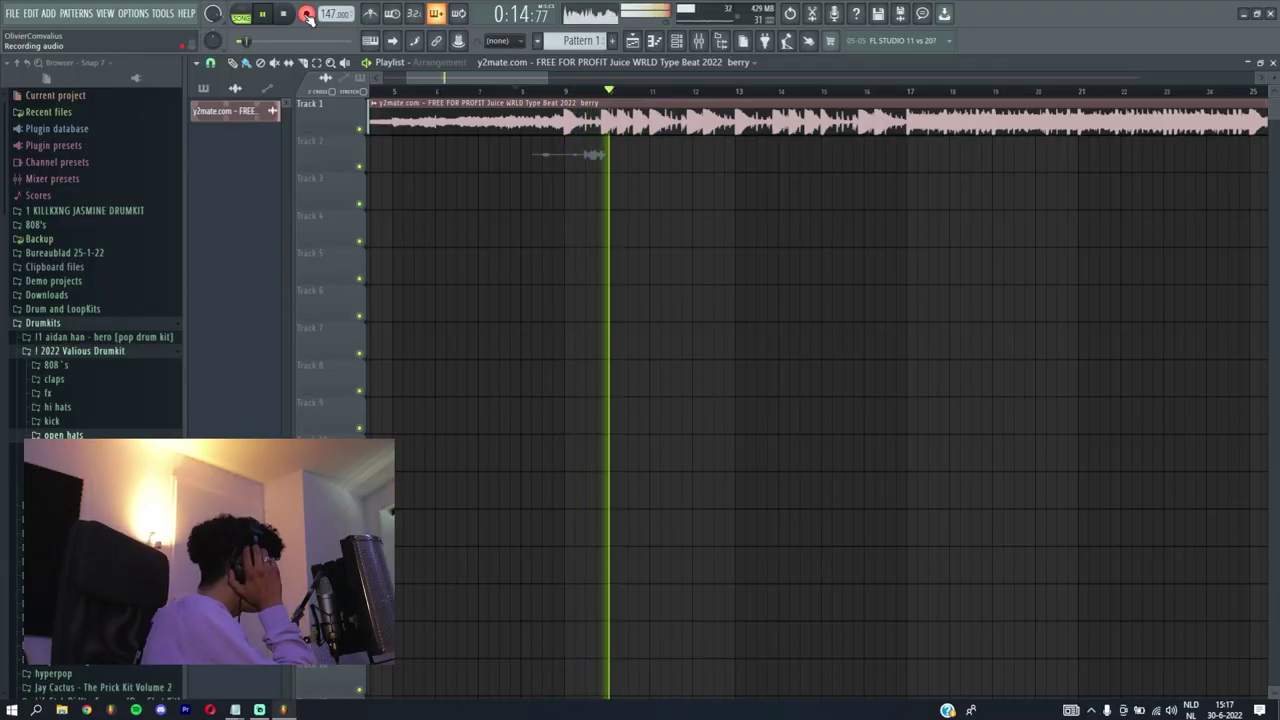
{"action": "left_click", "coordinate": [307, 15]}
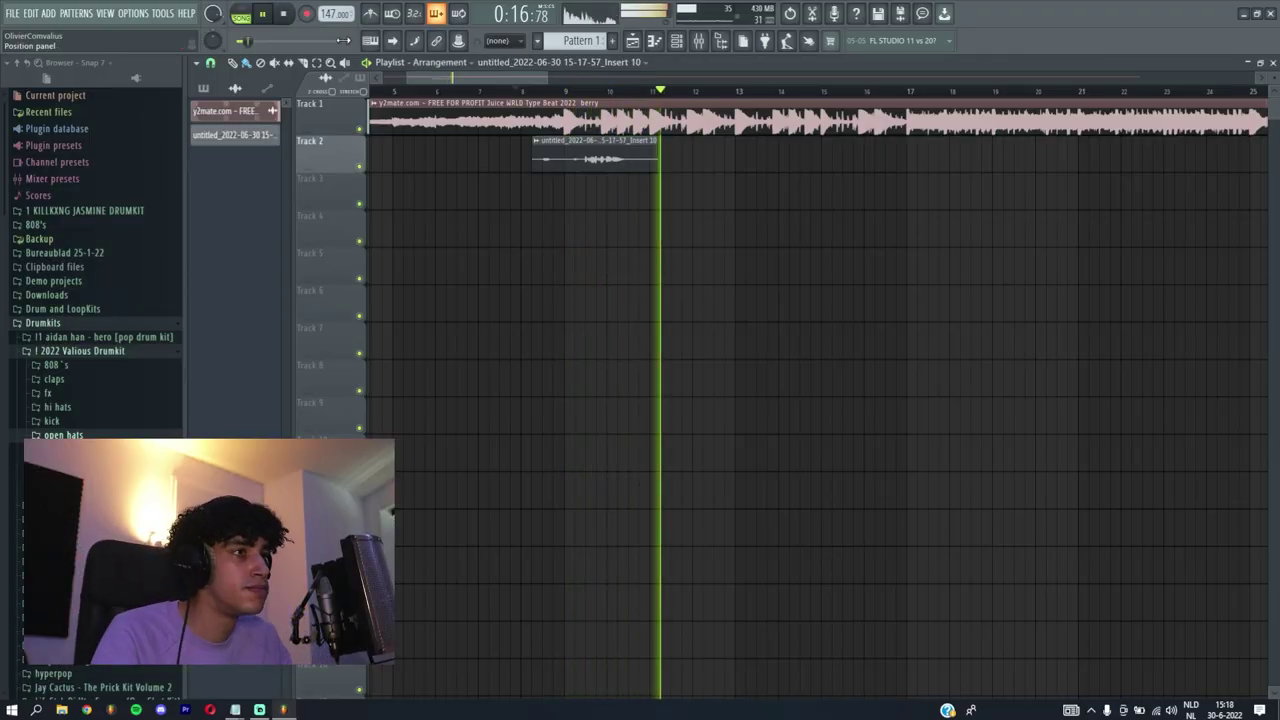
Trim the silence from the start and end of the vocal take on Track 2
{"action": "left_click", "coordinate": [582, 91]}
{"action": "scroll", "coordinate": [591, 149], "scroll_direction": "up", "scroll_amount": 3}
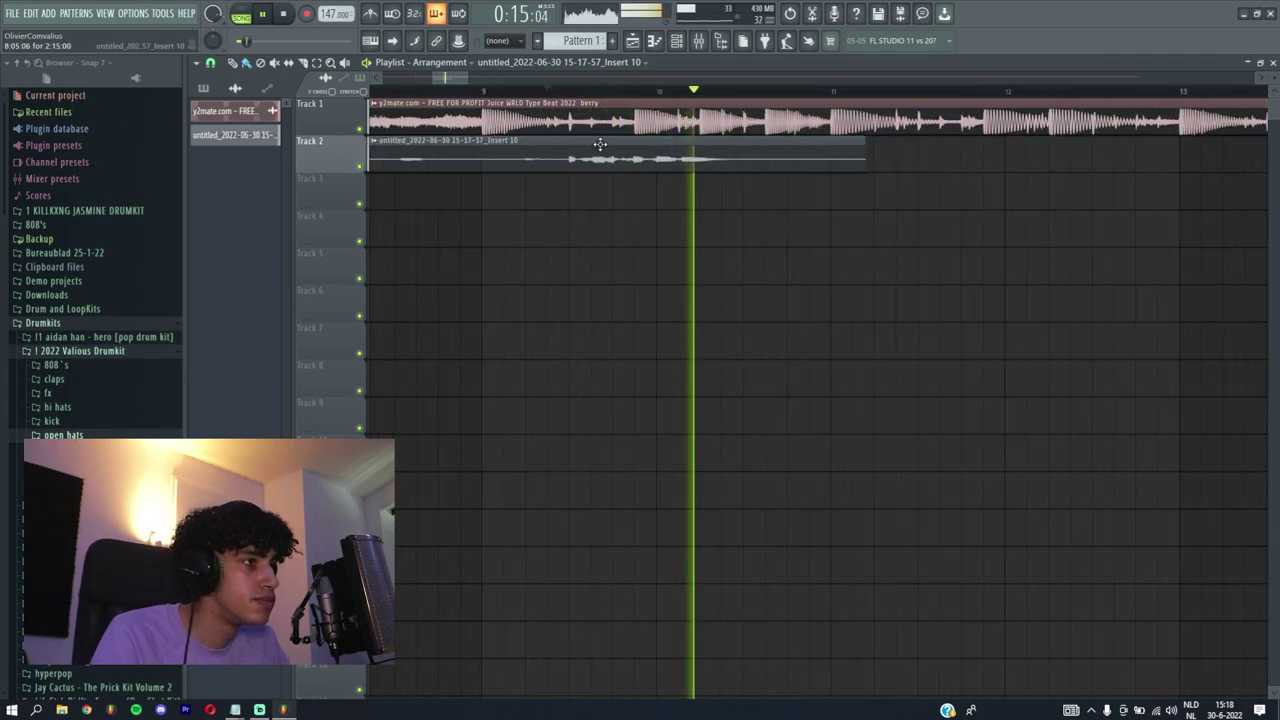
{"action": "scroll", "coordinate": [608, 148], "scroll_direction": "up", "scroll_amount": 1}
{"action": "scroll", "coordinate": [619, 150], "scroll_direction": "down", "scroll_amount": 3}
{"action": "left_click", "coordinate": [526, 91]}
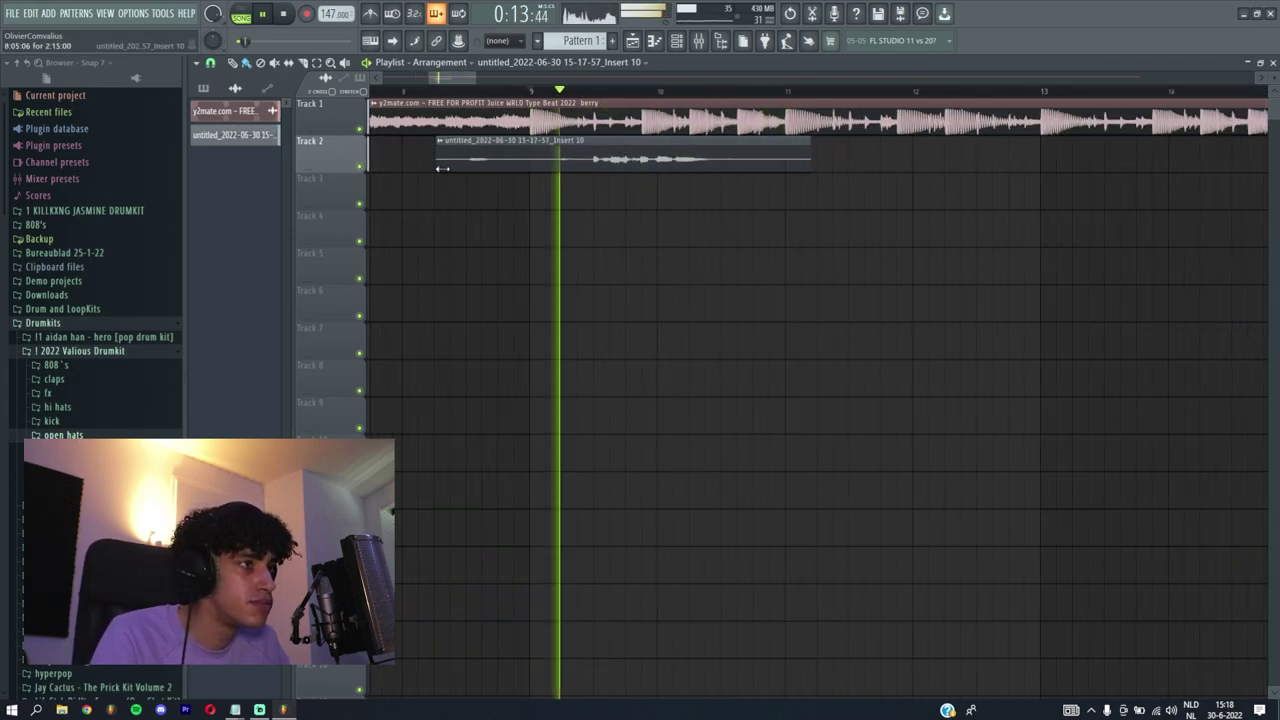
{"action": "left_click_drag", "start_coordinate": [439, 169], "coordinate": [557, 185]}
{"action": "scroll", "coordinate": [820, 178], "scroll_direction": "up", "scroll_amount": 2}
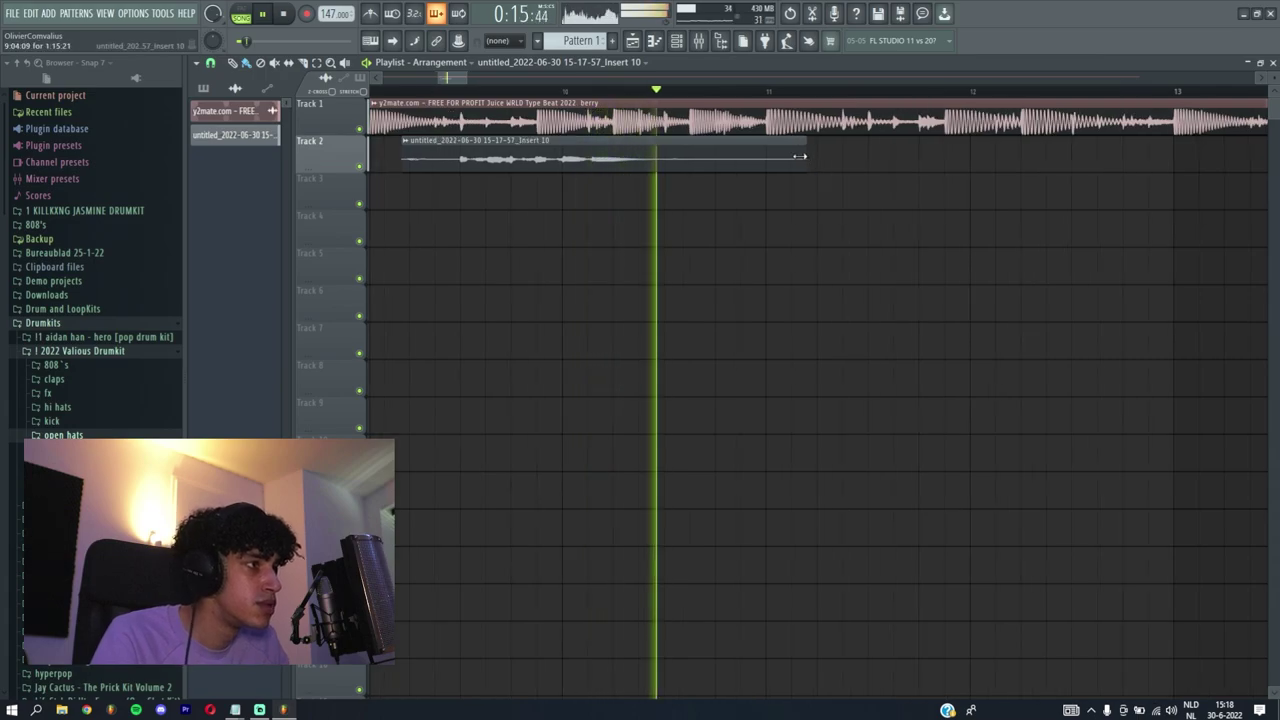
{"action": "left_click_drag", "start_coordinate": [806, 157], "coordinate": [661, 189]}
Play back the trimmed Track 2 take against the beat from around bars 9 and 10
{"action": "scroll", "coordinate": [520, 94], "scroll_direction": "right", "scroll_amount": 1}
{"action": "left_click", "coordinate": [520, 92]}
{"action": "scroll", "coordinate": [523, 119], "scroll_direction": "down", "scroll_amount": 3}
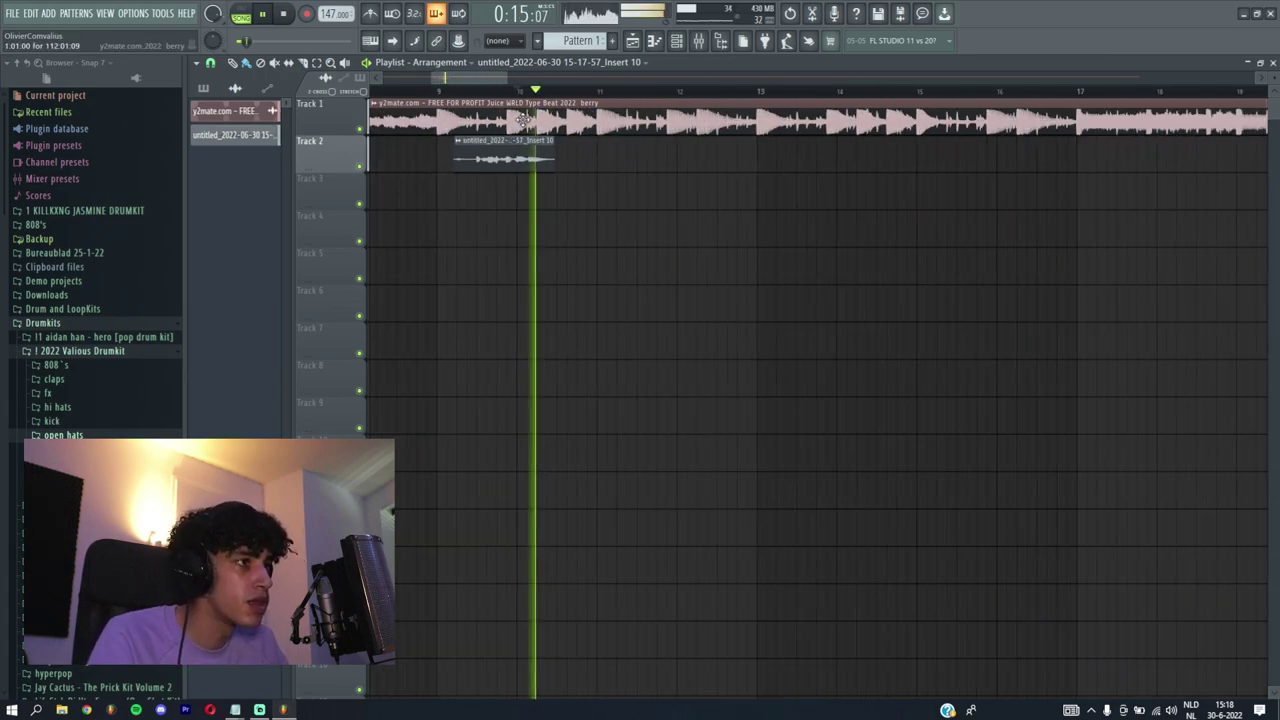
{"action": "left_click", "coordinate": [516, 92]}
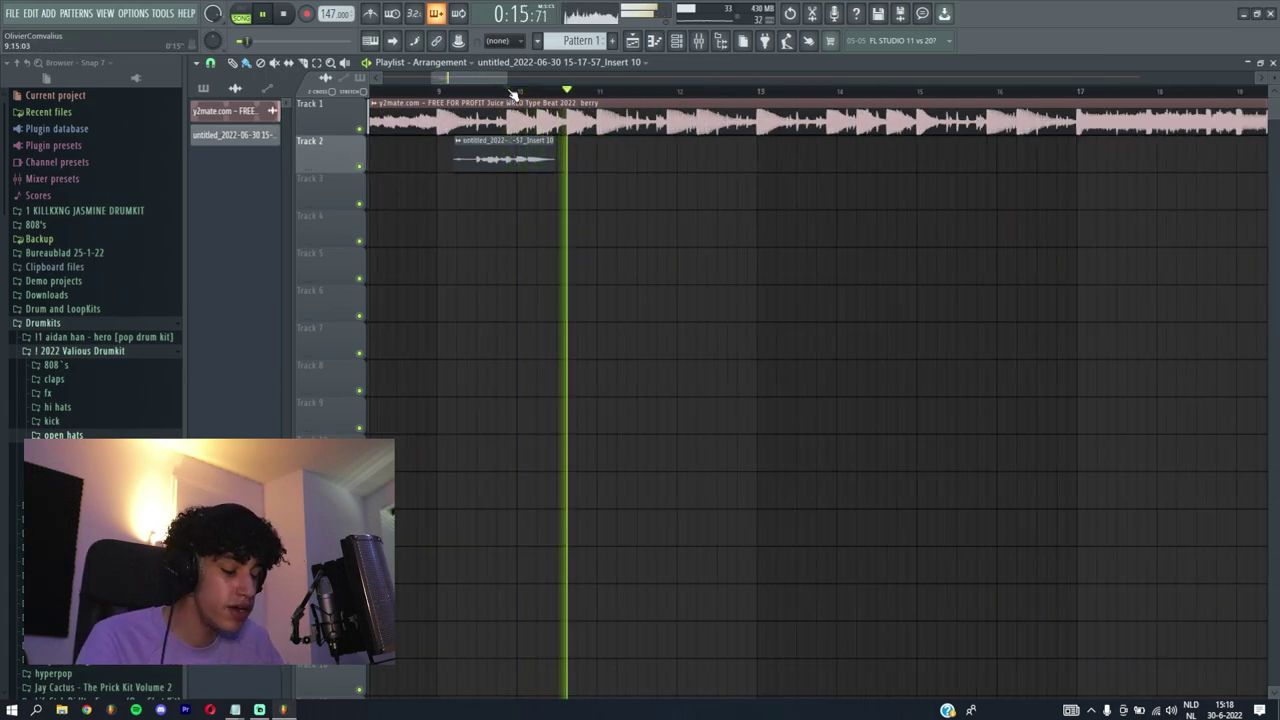
{"action": "left_click", "coordinate": [440, 92]}
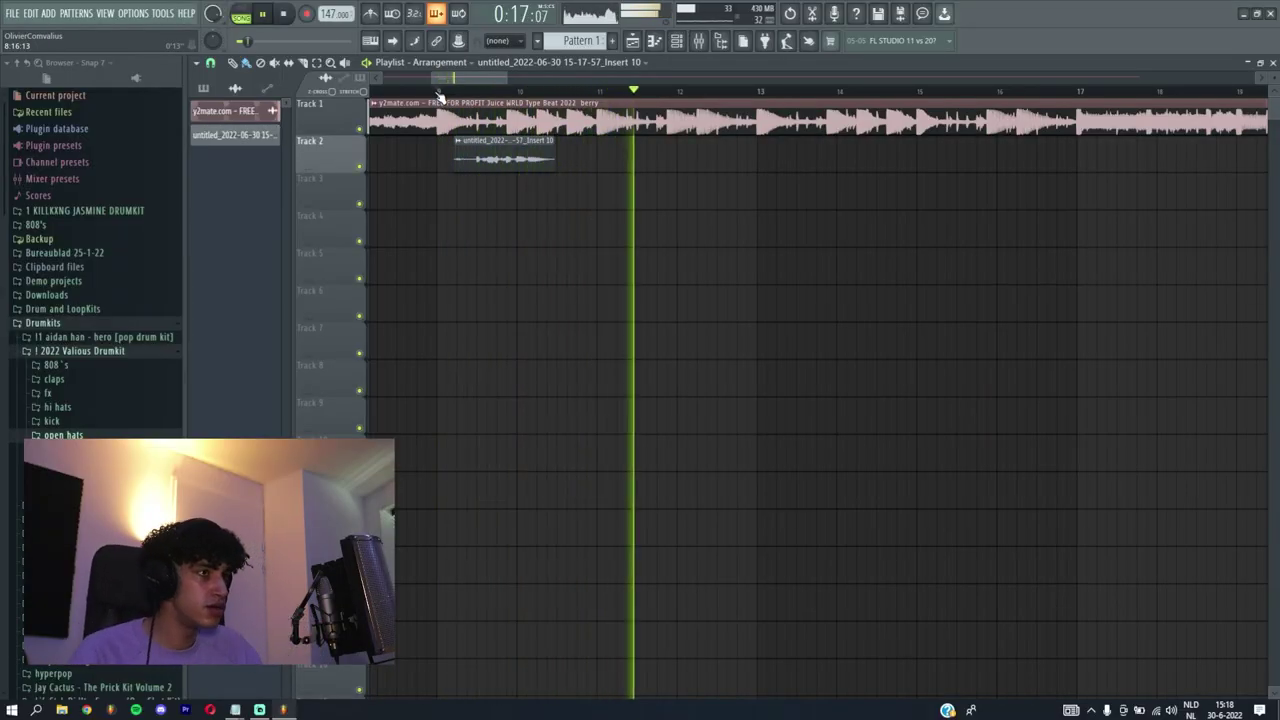
{"action": "left_click", "coordinate": [486, 90]}
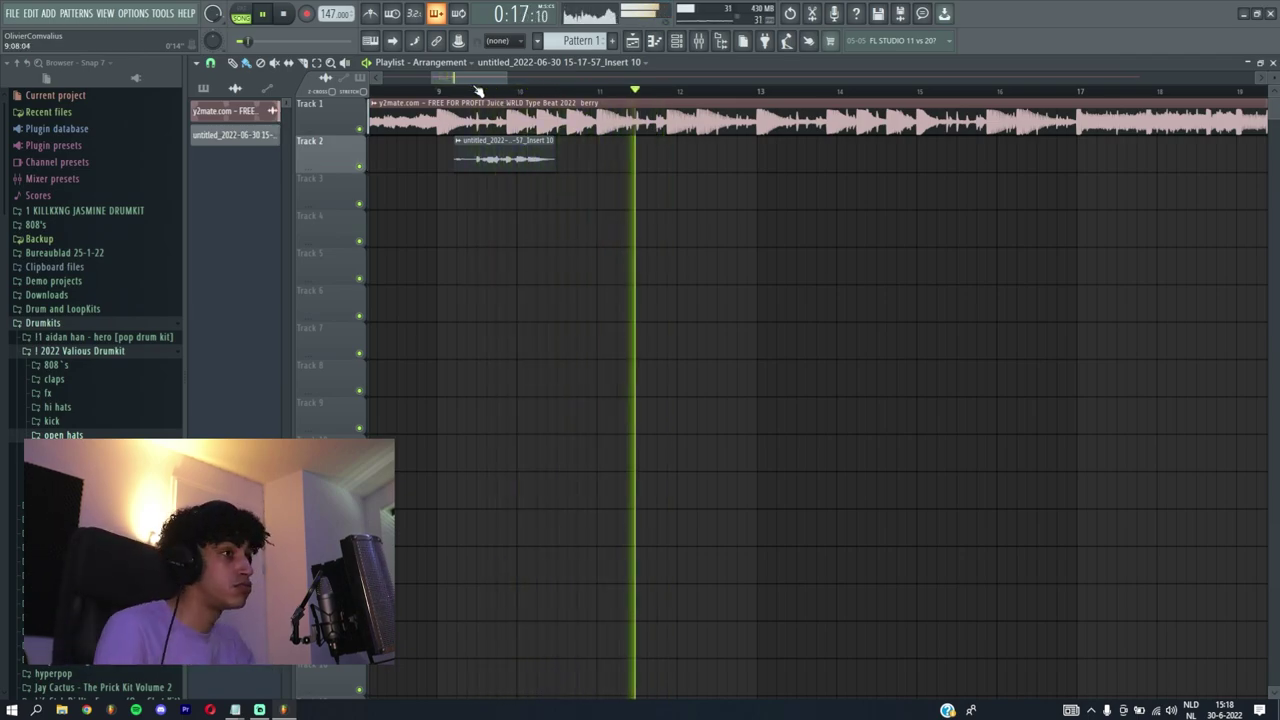
Record a second vocal take on Track 3 and trim the silence from its start and end
{"action": "key", "text": "space"}
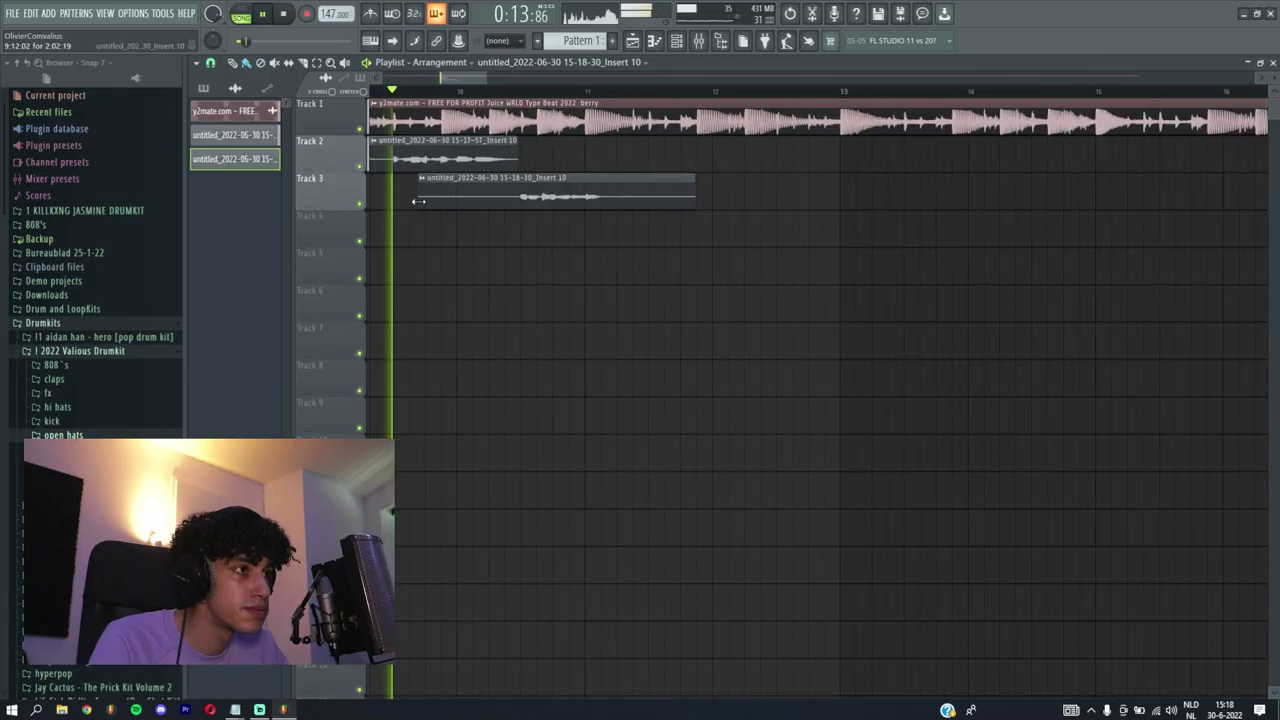
{"action": "left_click_drag", "start_coordinate": [494, 216], "coordinate": [501, 214]}
{"action": "left_click_drag", "start_coordinate": [694, 205], "coordinate": [597, 205]}
{"action": "scroll", "coordinate": [618, 230], "scroll_direction": "right", "scroll_amount": 2}
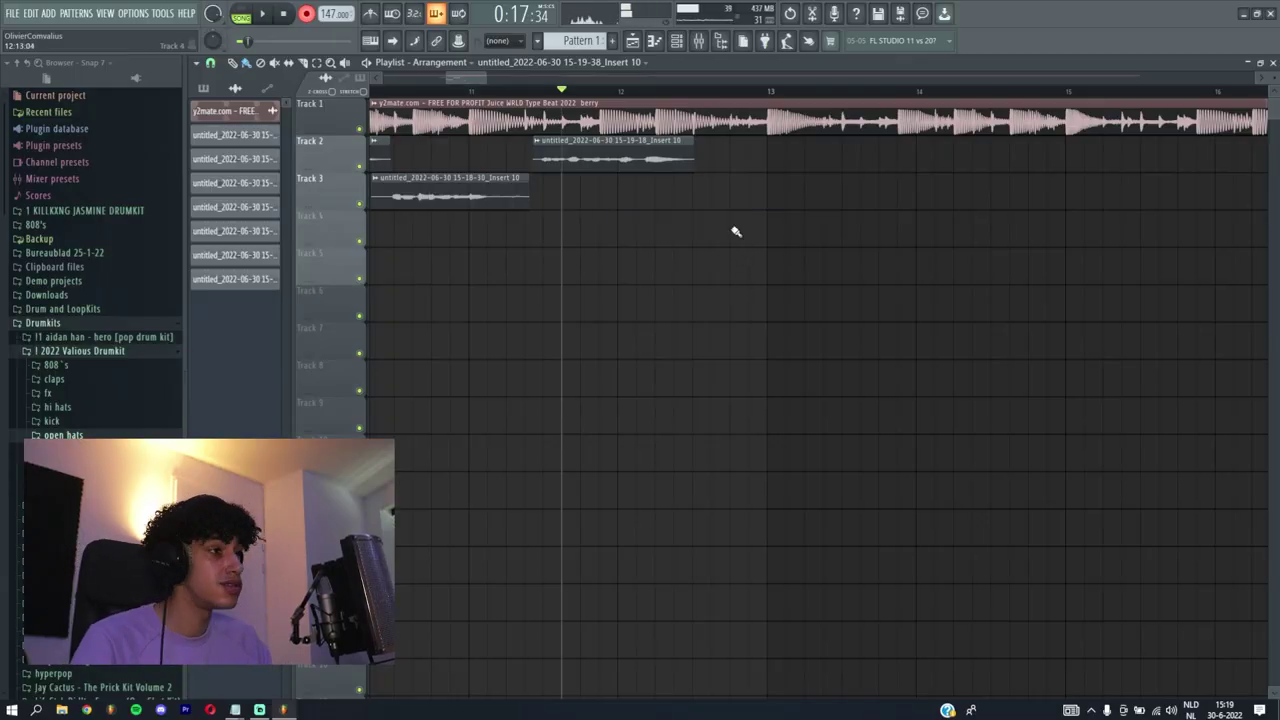
Record trial takes of the next vocal line from about halfway through bar 11 and delete the rejected take on Track 5
{"action": "key", "text": "space"}
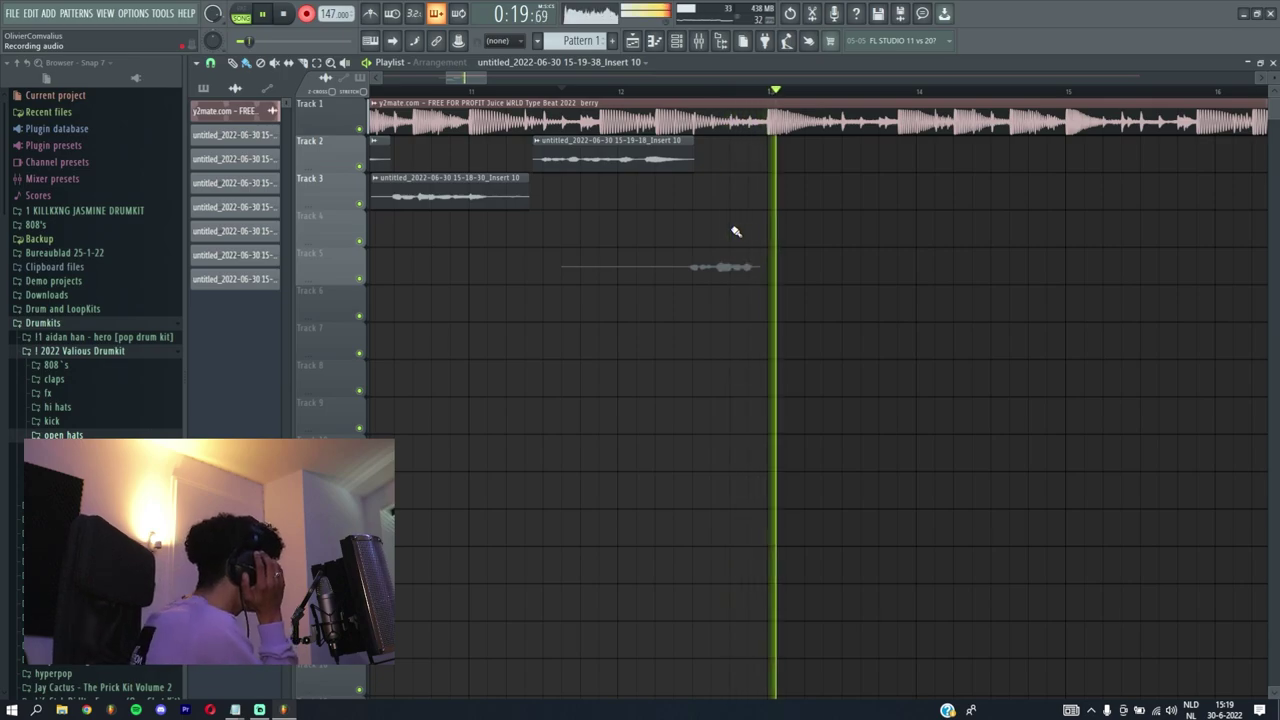
{"action": "key", "text": "space"}
{"action": "key", "text": "space"}
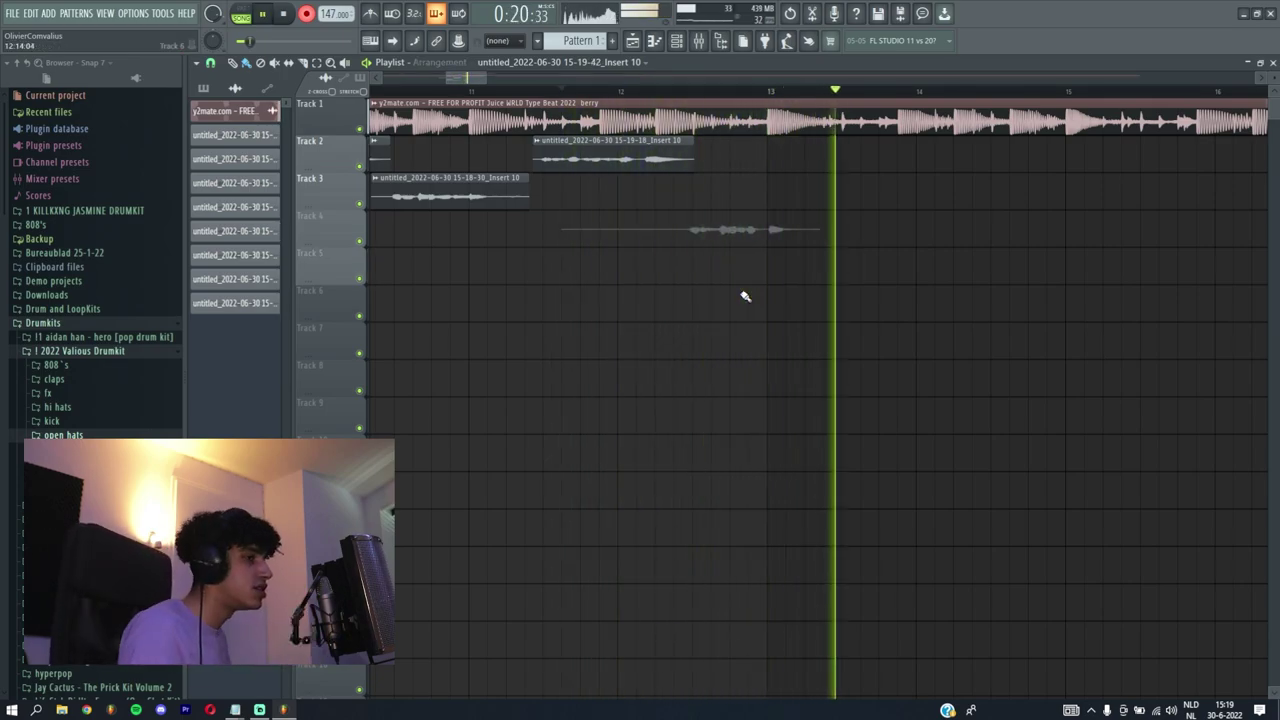
{"action": "key", "text": "space"}
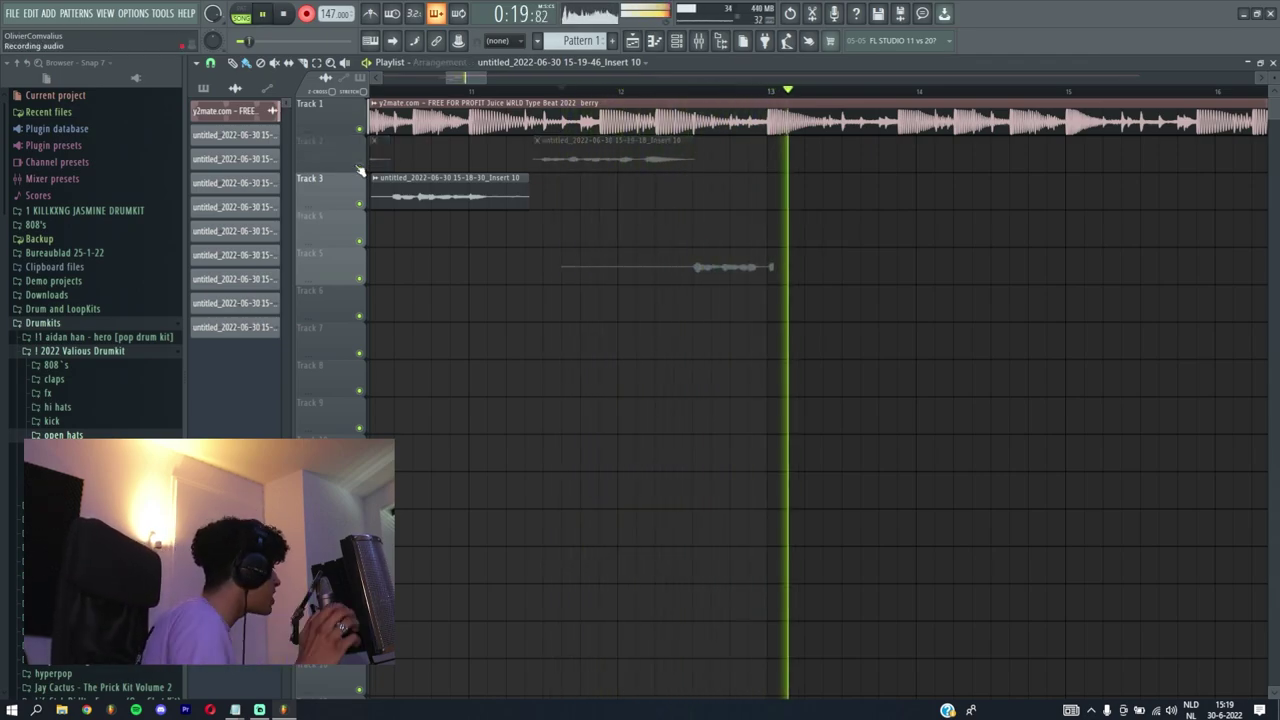
{"action": "key", "text": "space"}
{"action": "right_click", "coordinate": [687, 275]}
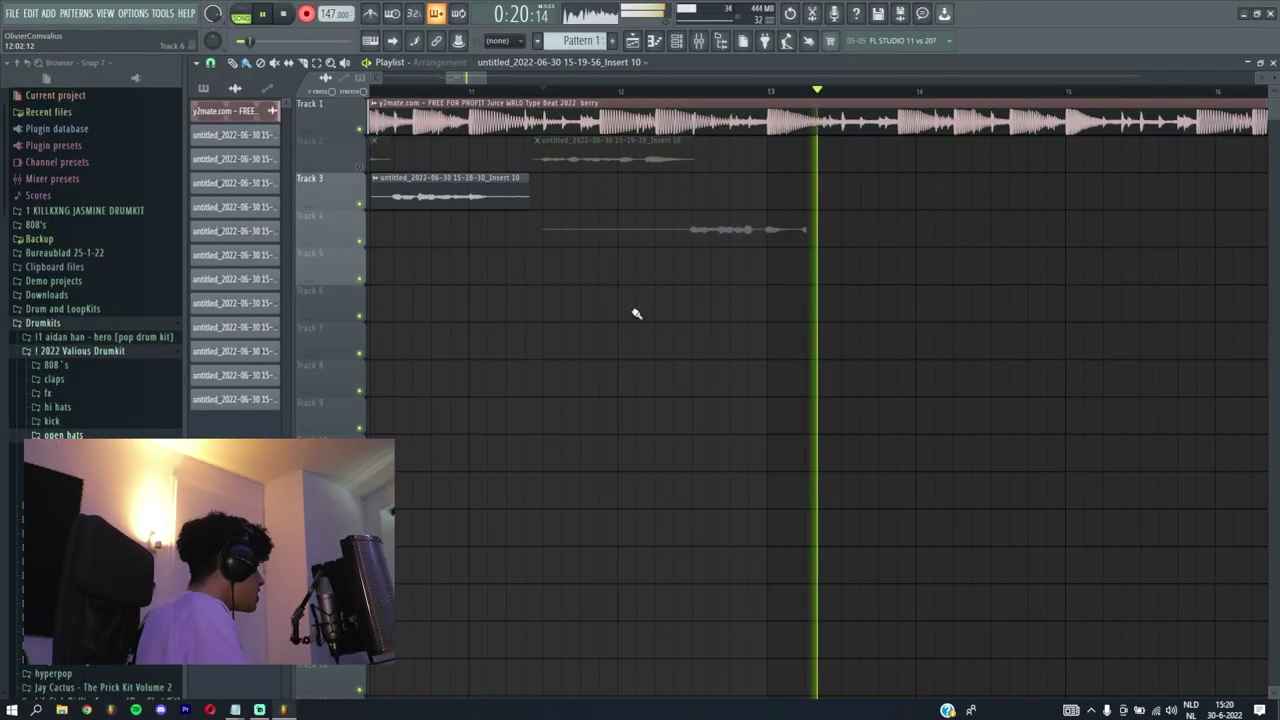
Delete the rejected take on Track 4, record the line again on Track 5 and switch recording off
{"action": "key", "text": "space"}
{"action": "key", "text": "space"}
{"action": "right_click", "coordinate": [679, 221]}
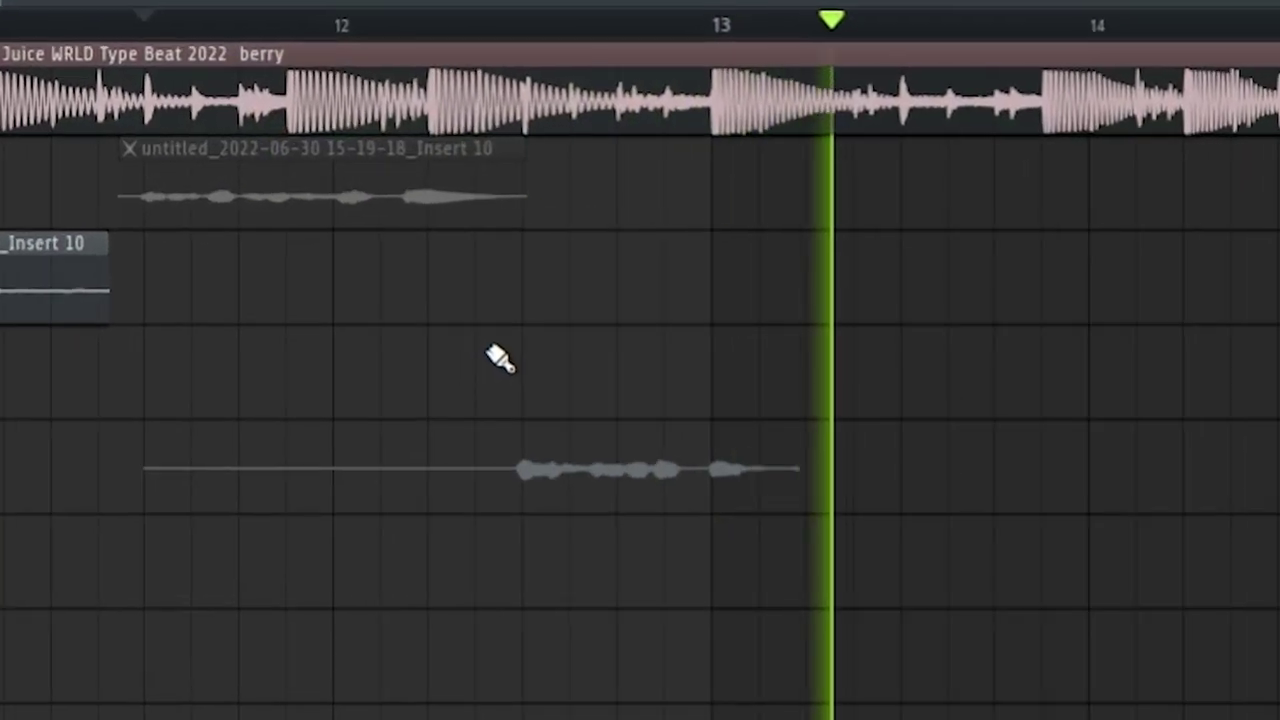
{"action": "key", "text": "r"}
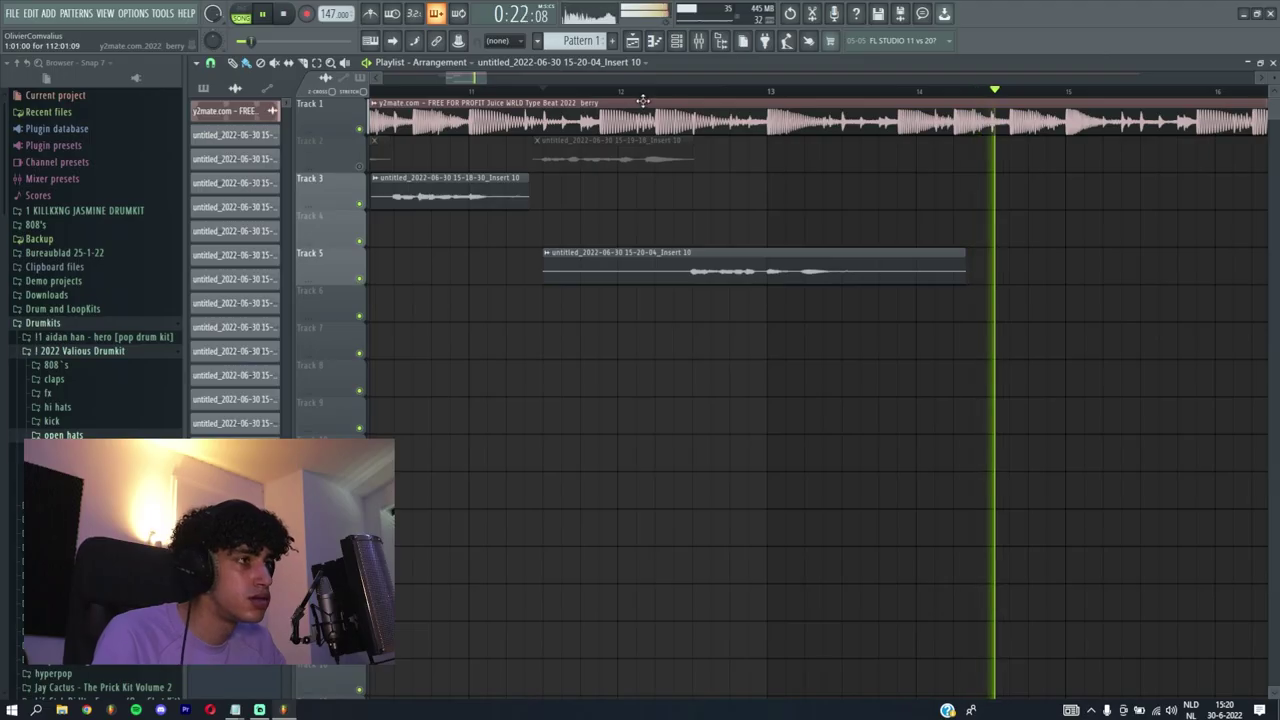
Trim the silent lead-in of the Track 5 take and unmute Track 2 to play the takes together
{"action": "left_click", "coordinate": [522, 22]}
{"action": "scroll", "coordinate": [768, 246], "scroll_direction": "up", "scroll_amount": 2}
{"action": "left_click", "coordinate": [624, 91]}
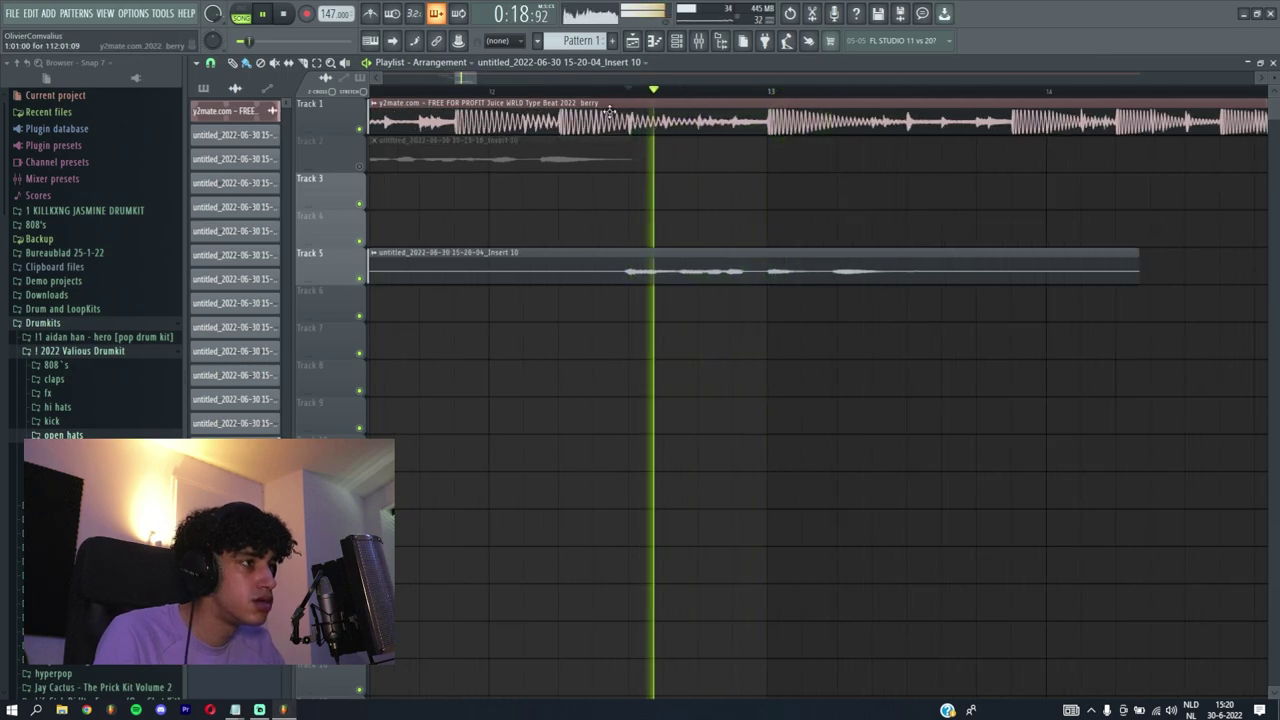
{"action": "scroll", "coordinate": [411, 184], "scroll_direction": "down", "scroll_amount": 3}
{"action": "left_click", "coordinate": [359, 166]}
{"action": "left_click", "coordinate": [426, 91]}
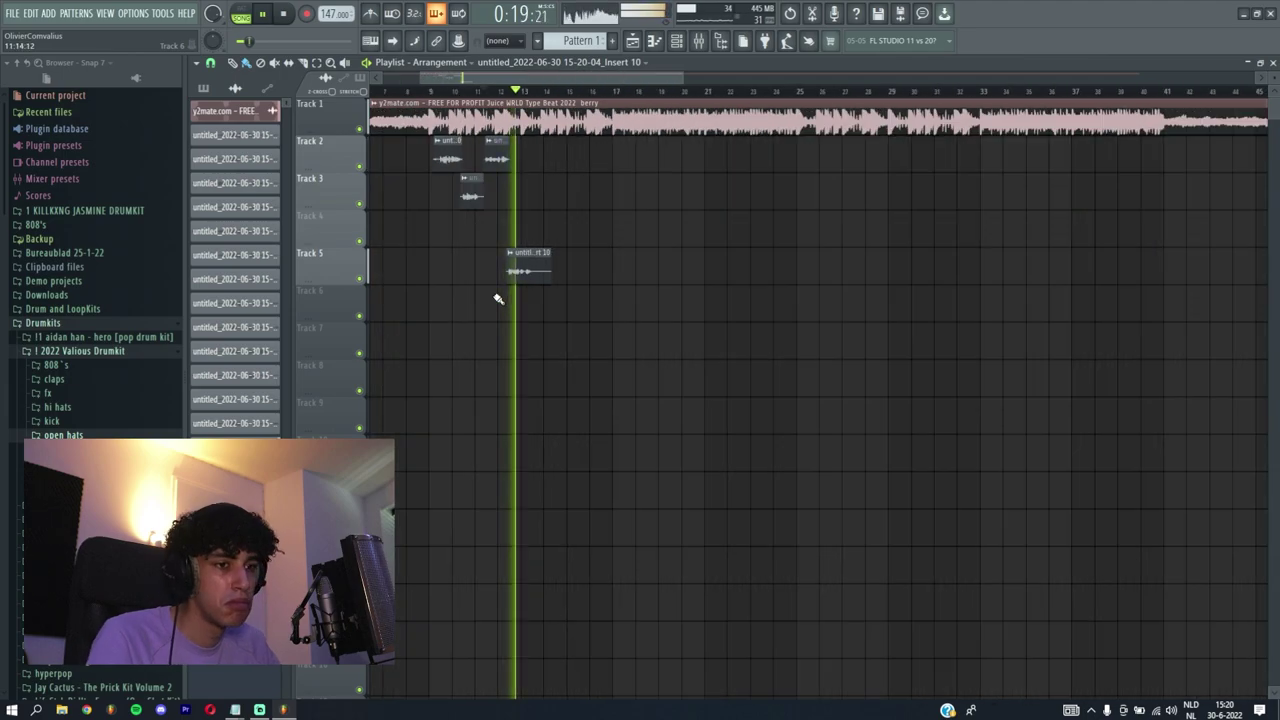
Move the Track 5 take up to Track 3 and trim the silence from its end
{"action": "scroll", "coordinate": [563, 278], "scroll_direction": "up", "scroll_amount": 2}
{"action": "key", "text": "ctrl+z"}
{"action": "scroll", "coordinate": [620, 297], "scroll_direction": "down", "scroll_amount": 4}
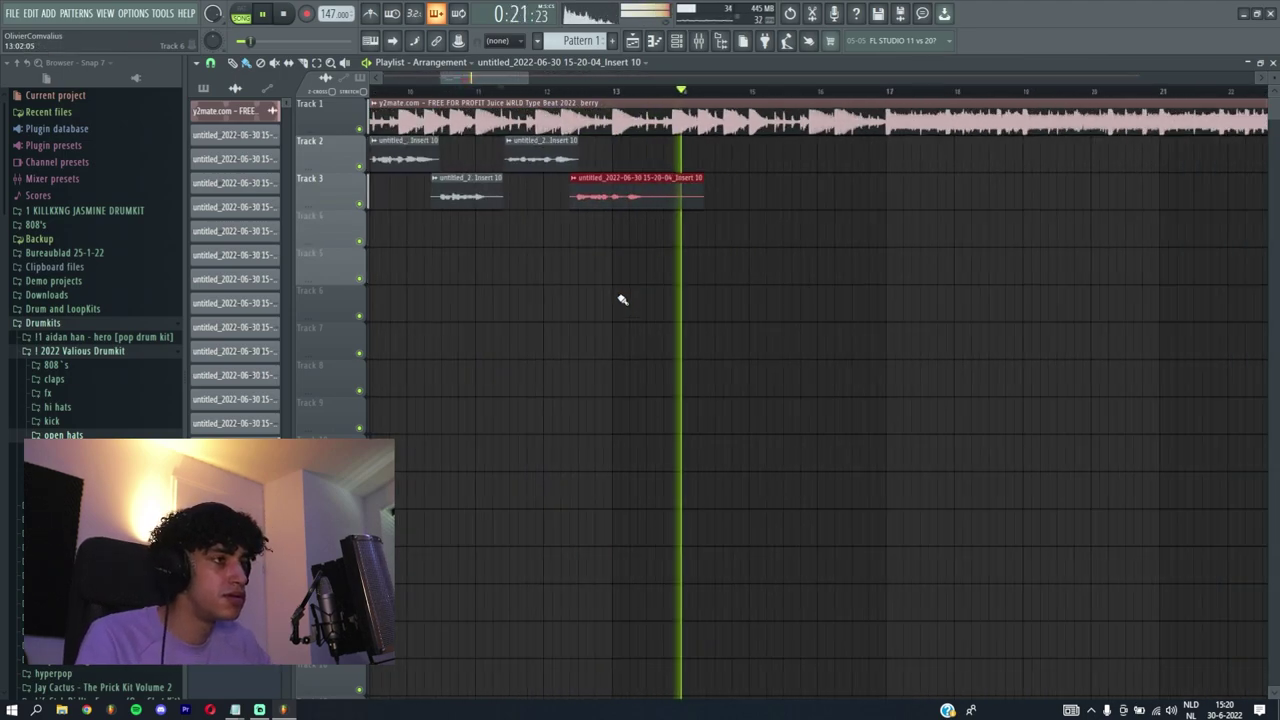
{"action": "scroll", "coordinate": [582, 260], "scroll_direction": "up", "scroll_amount": 3}
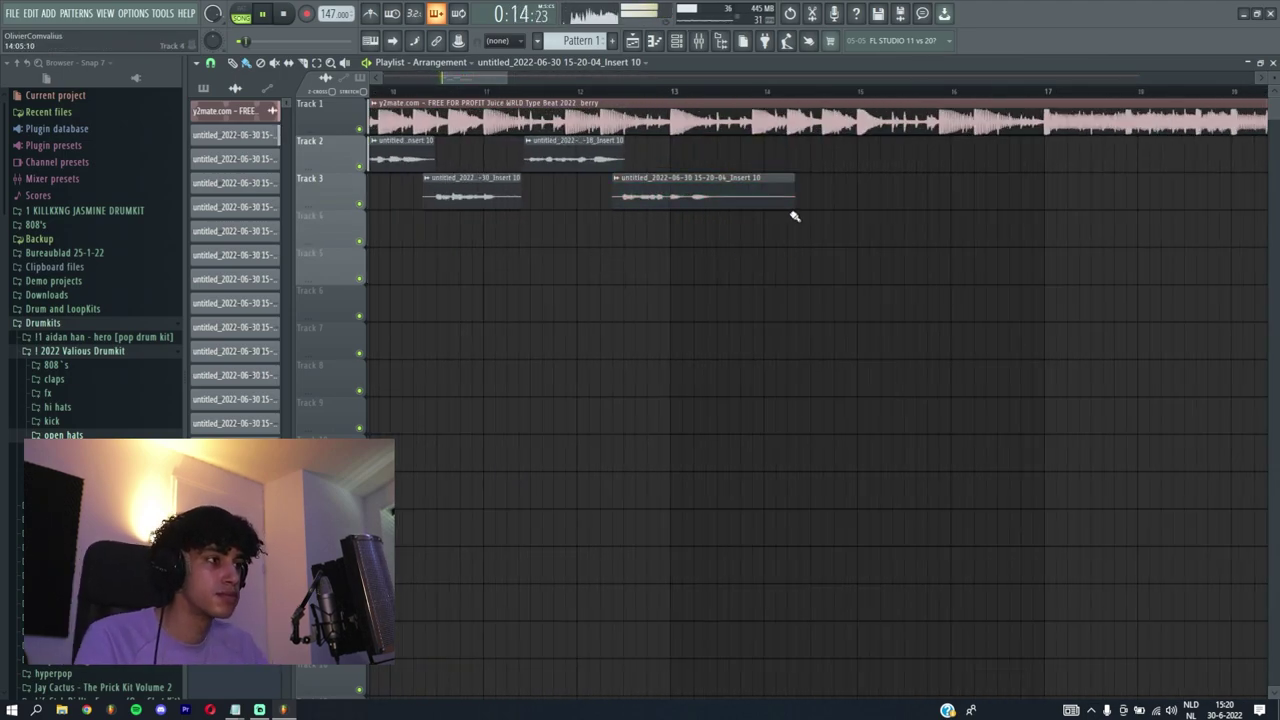
{"action": "left_click_drag", "start_coordinate": [783, 210], "coordinate": [718, 238]}
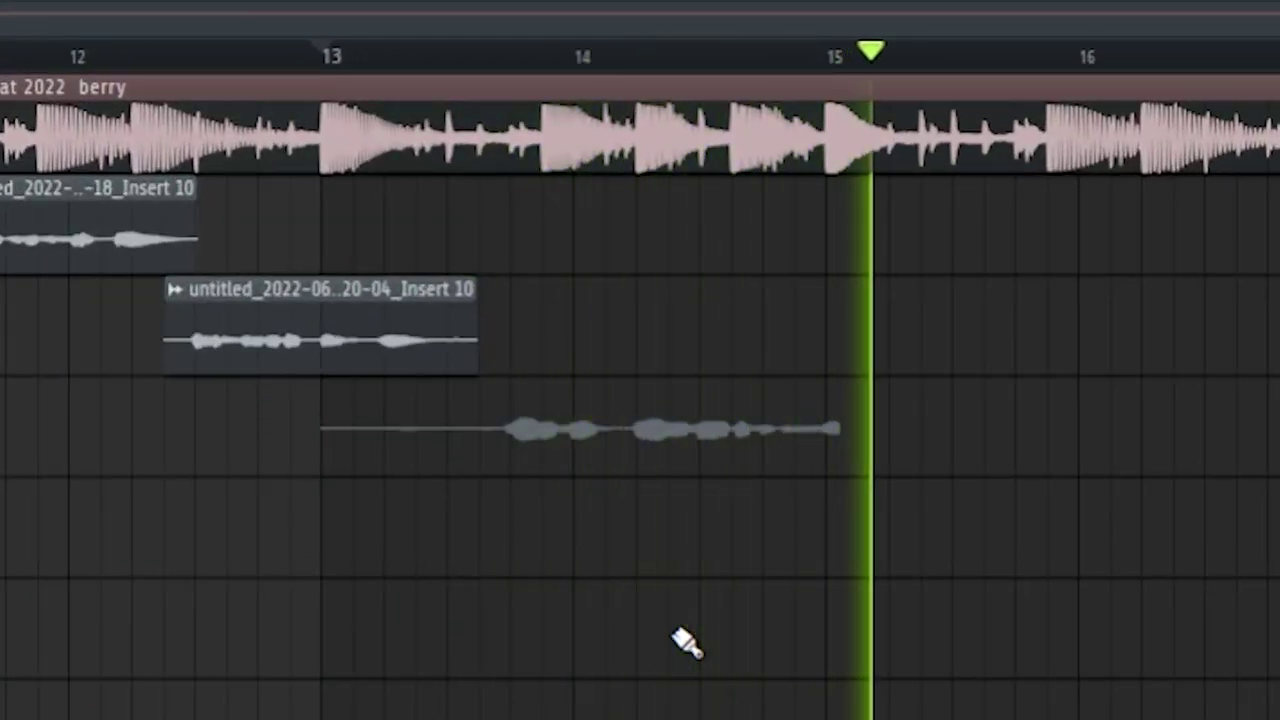
Record a vocal take on Track 4 from bar 13 and check its timing with the beat muted and the metronome on
{"action": "key", "text": "space"}
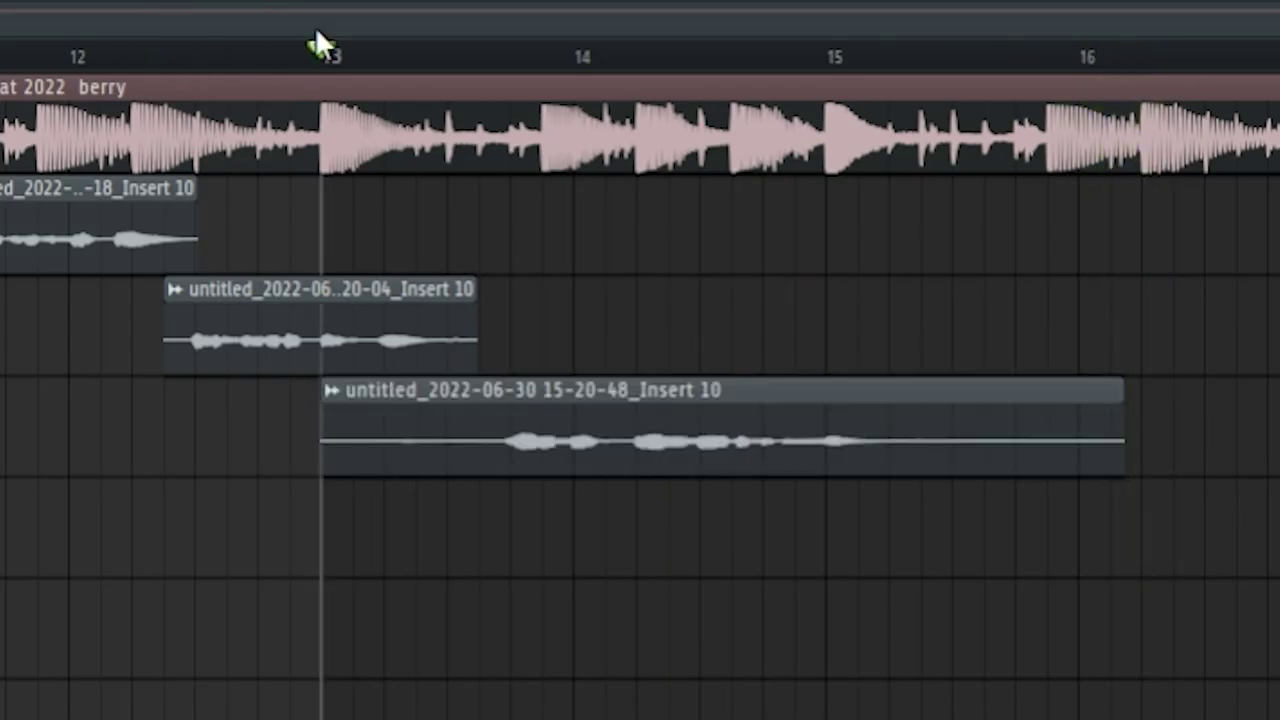
{"action": "key", "text": "space"}
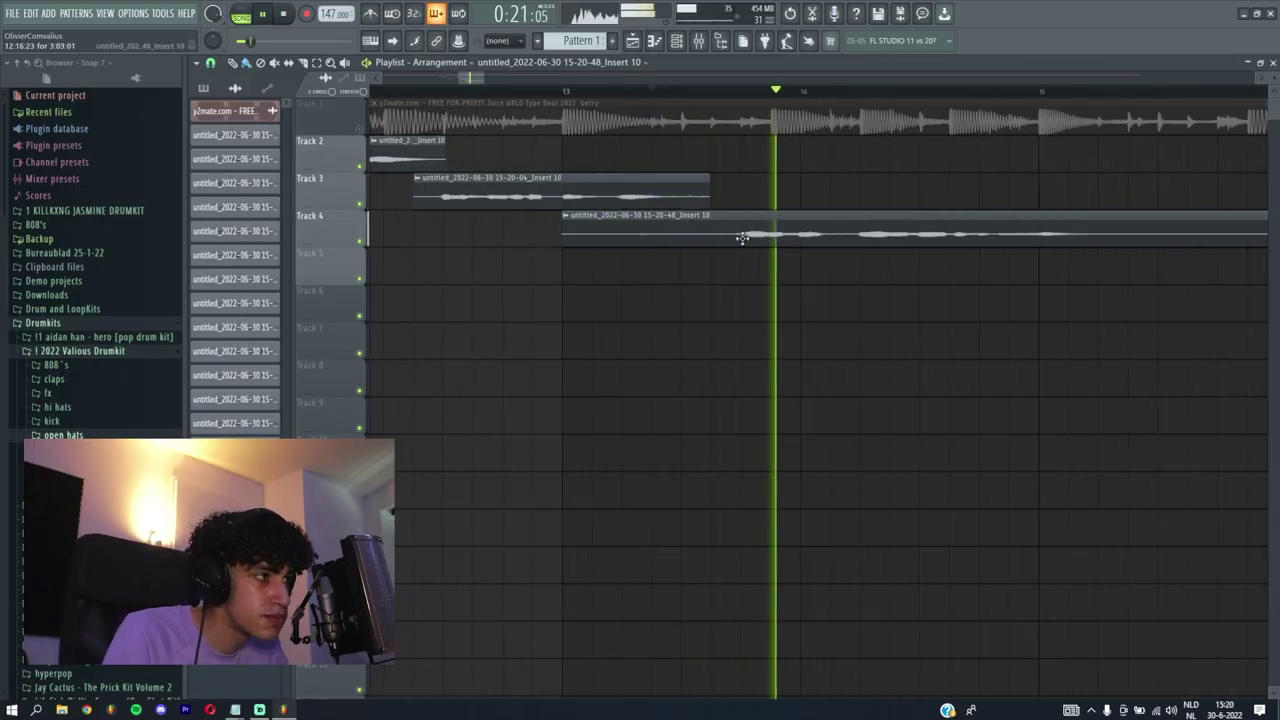
{"action": "scroll", "coordinate": [789, 234], "scroll_direction": "up", "scroll_amount": 1}
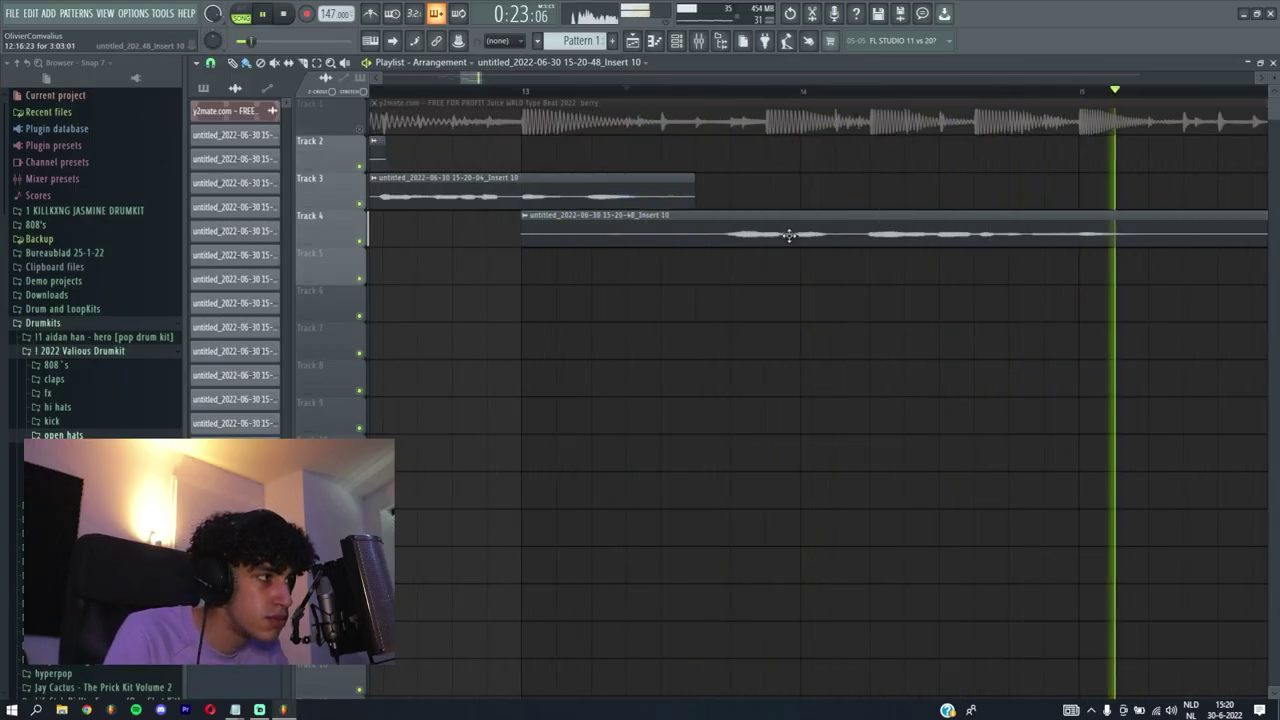
{"action": "left_click", "coordinate": [727, 99]}
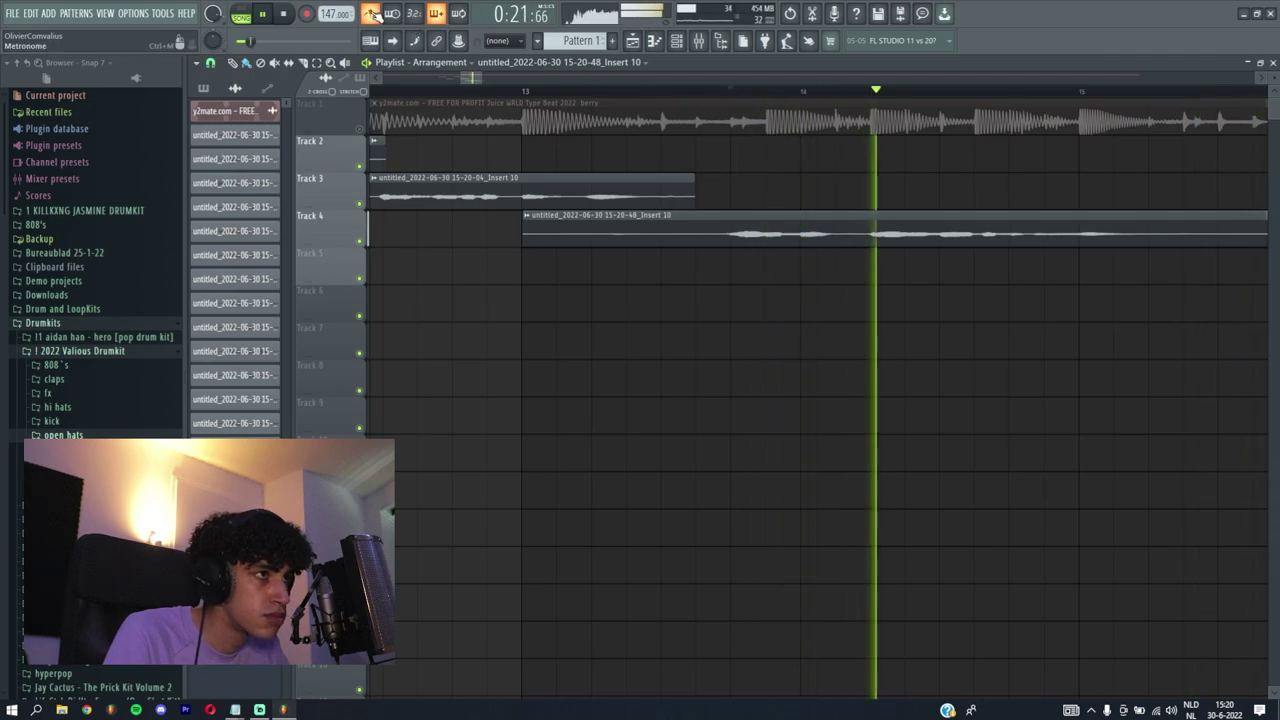
Unmute the beat on Track 1 and resume playback with the metronome turned off
{"action": "scroll", "coordinate": [479, 162], "scroll_direction": "down", "scroll_amount": 2}
{"action": "left_click", "coordinate": [359, 129]}
{"action": "key", "text": "space"}
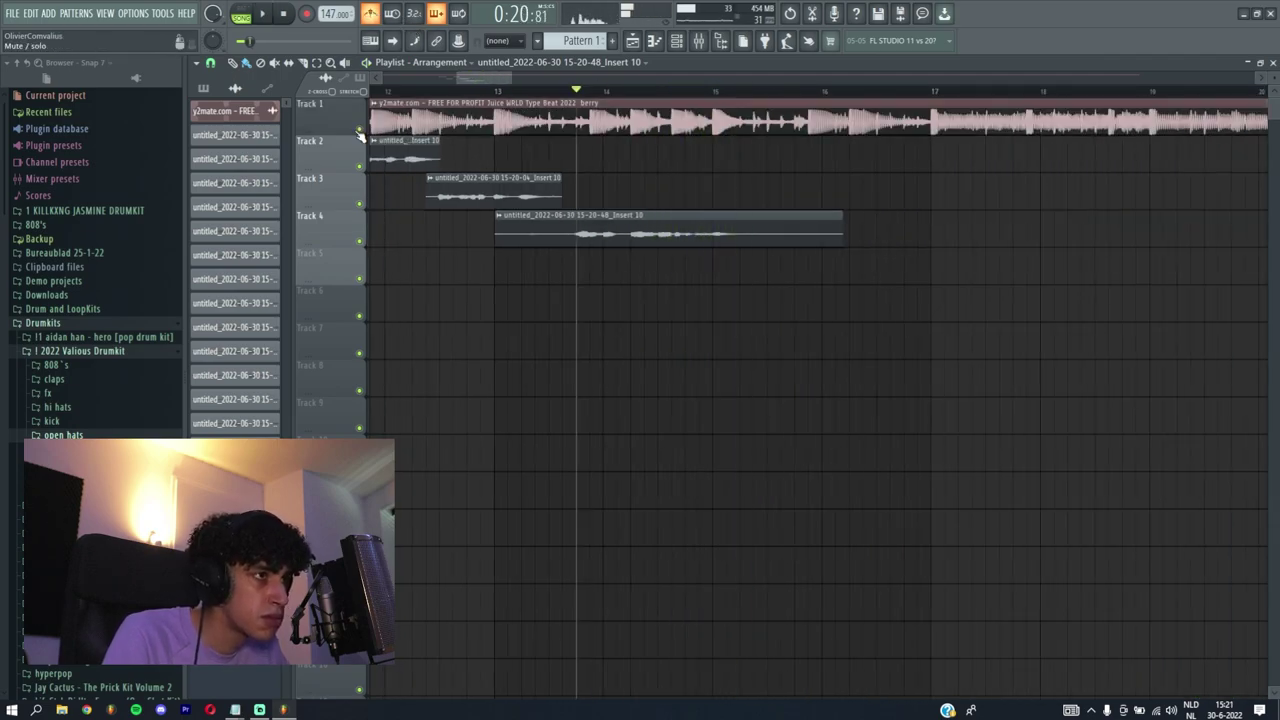
{"action": "key", "text": "space"}
Trim the silence from both ends of the Track 4 take and move it up to Track 2
{"action": "scroll", "coordinate": [759, 234], "scroll_direction": "down", "scroll_amount": 2}
{"action": "scroll", "coordinate": [785, 236], "scroll_direction": "up", "scroll_amount": 3}
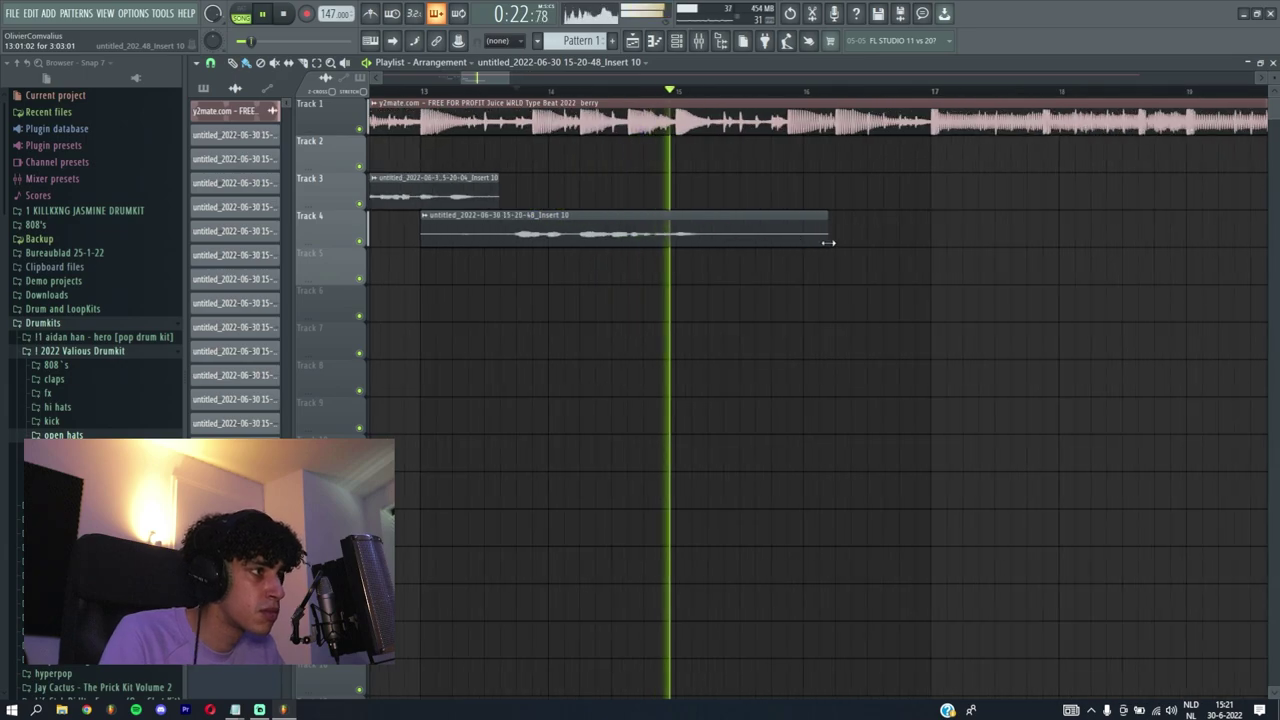
{"action": "left_click_drag", "start_coordinate": [827, 243], "coordinate": [732, 248]}
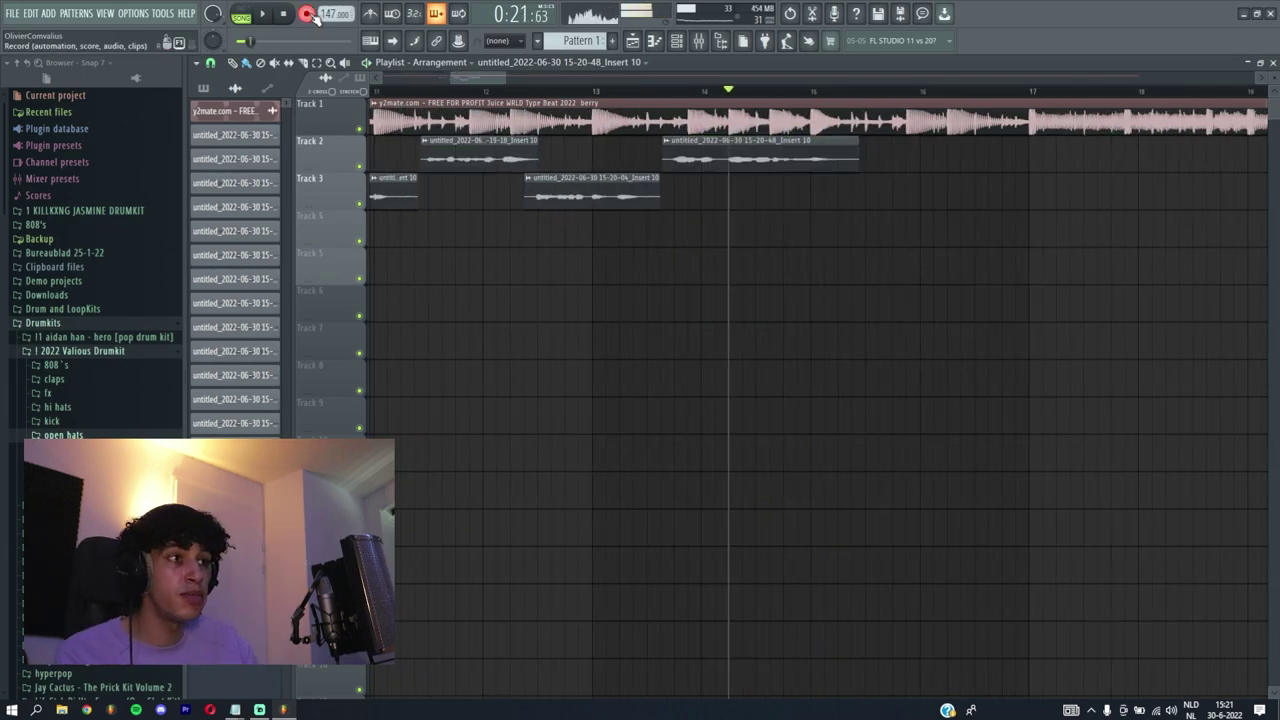
Record the next vocal line on Track 5 from just past bar 14, restarting the take once, and switch recording off
{"action": "key", "text": "space"}
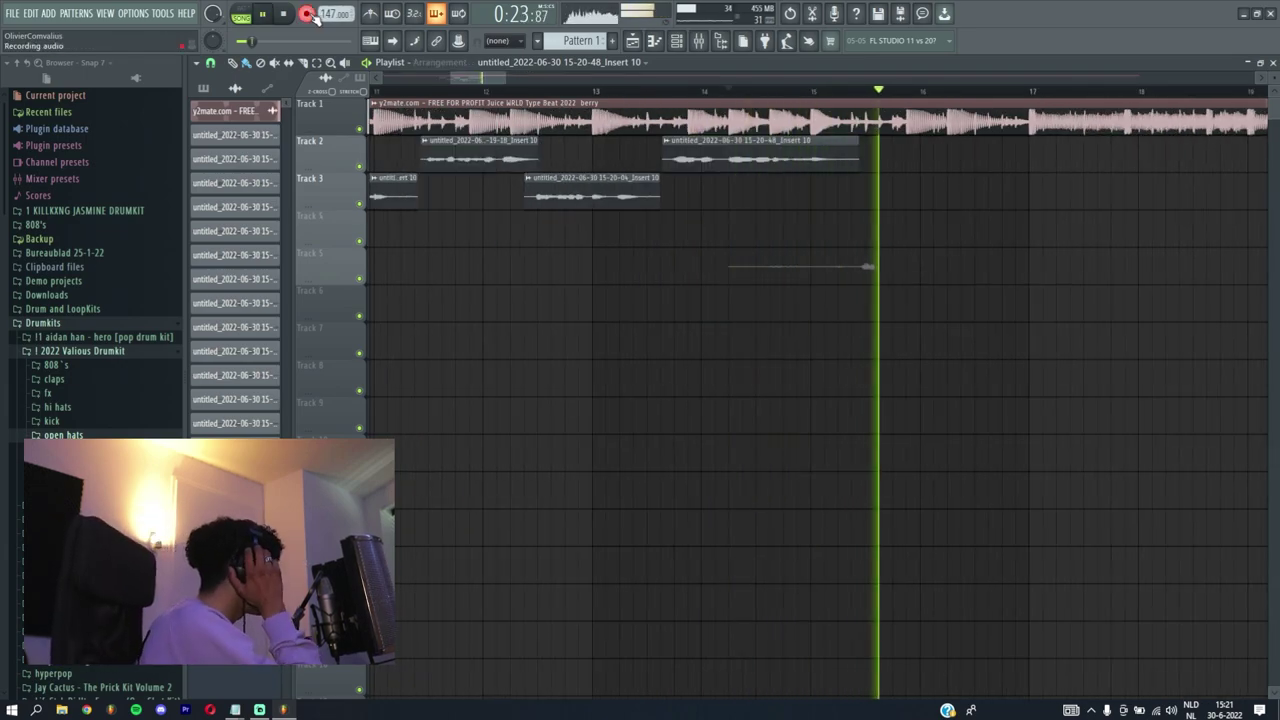
{"action": "key", "text": "space"}
{"action": "key", "text": "space"}
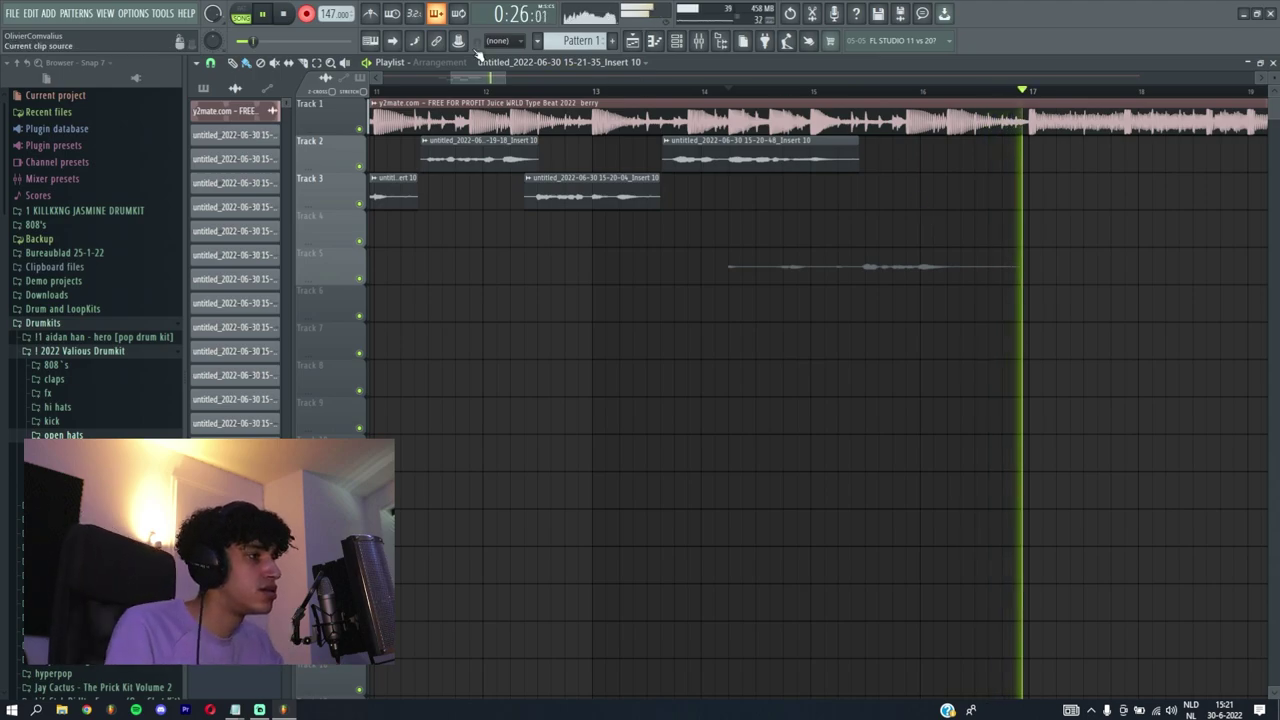
{"action": "left_click", "coordinate": [306, 14]}
Play back the new Track 5 take against the beat from just past bar 15
{"action": "scroll", "coordinate": [880, 275], "scroll_direction": "up", "scroll_amount": 3}
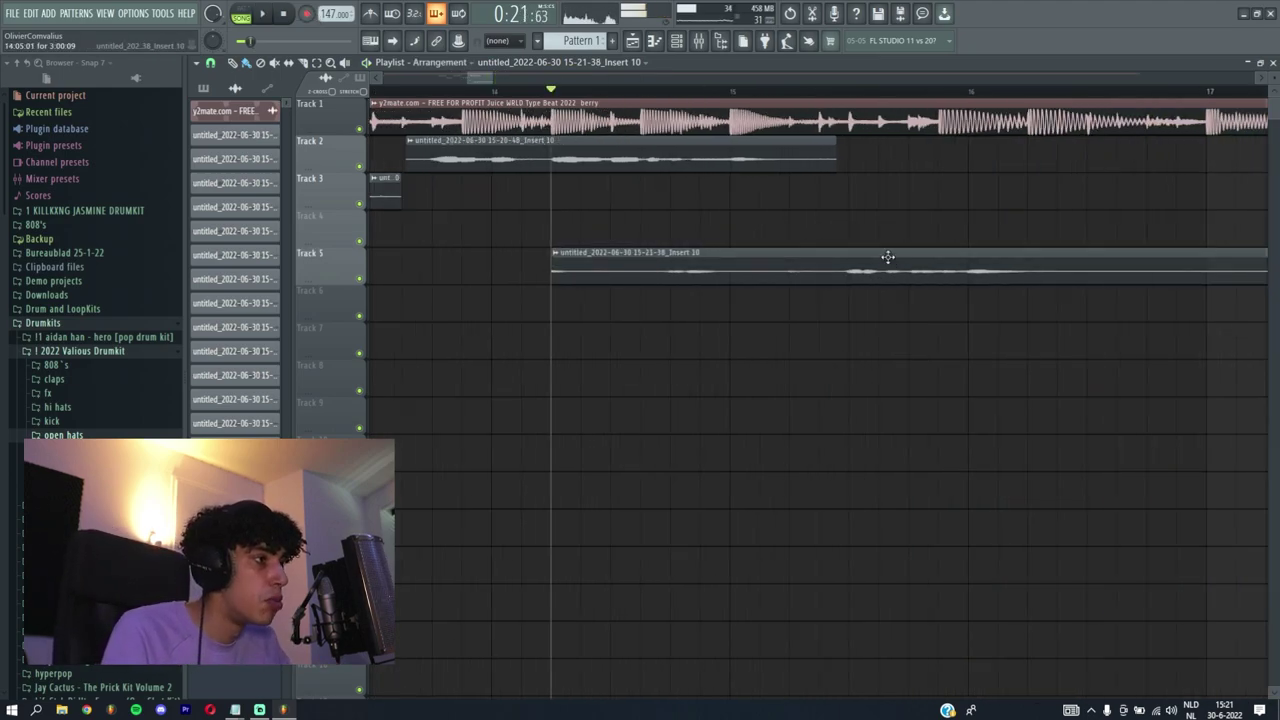
{"action": "key", "text": "space"}
{"action": "left_click", "coordinate": [790, 92]}
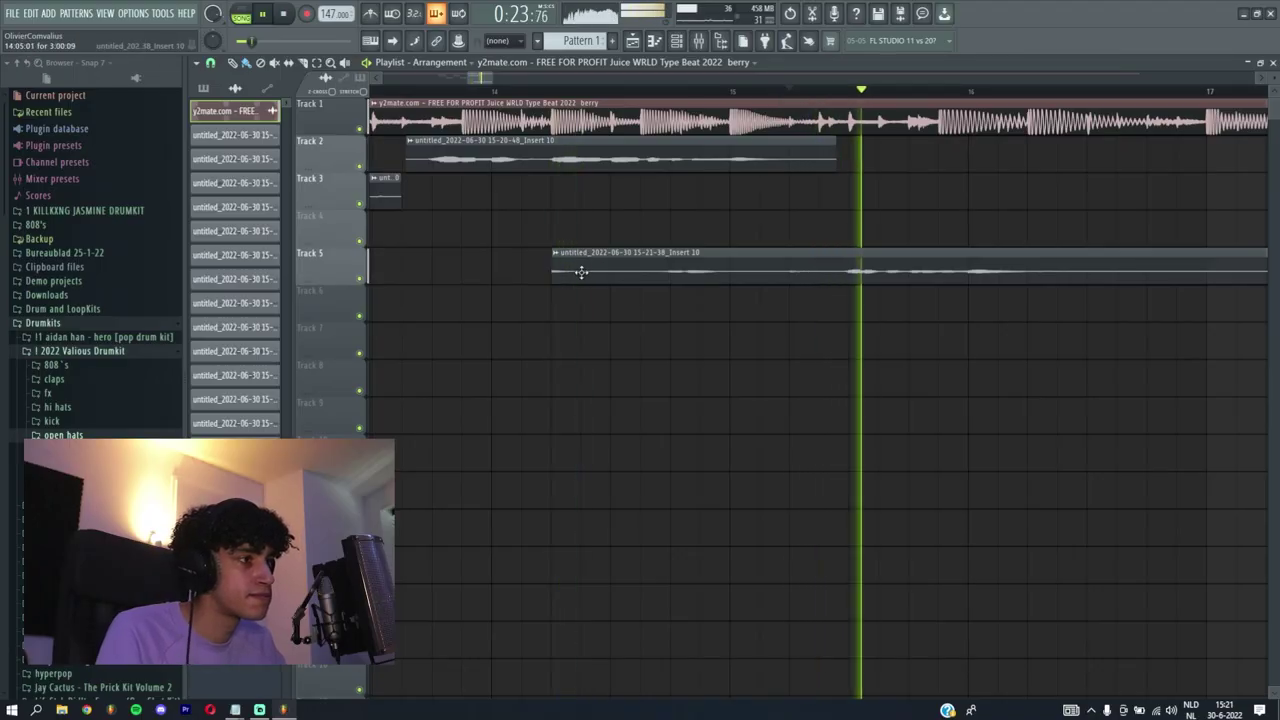
Trim the silence from both ends of the Track 5 take and move it up to Track 3
{"action": "left_click_drag", "start_coordinate": [558, 273], "coordinate": [771, 303]}
{"action": "scroll", "coordinate": [760, 292], "scroll_direction": "down", "scroll_amount": 3}
{"action": "scroll", "coordinate": [910, 277], "scroll_direction": "up", "scroll_amount": 1}
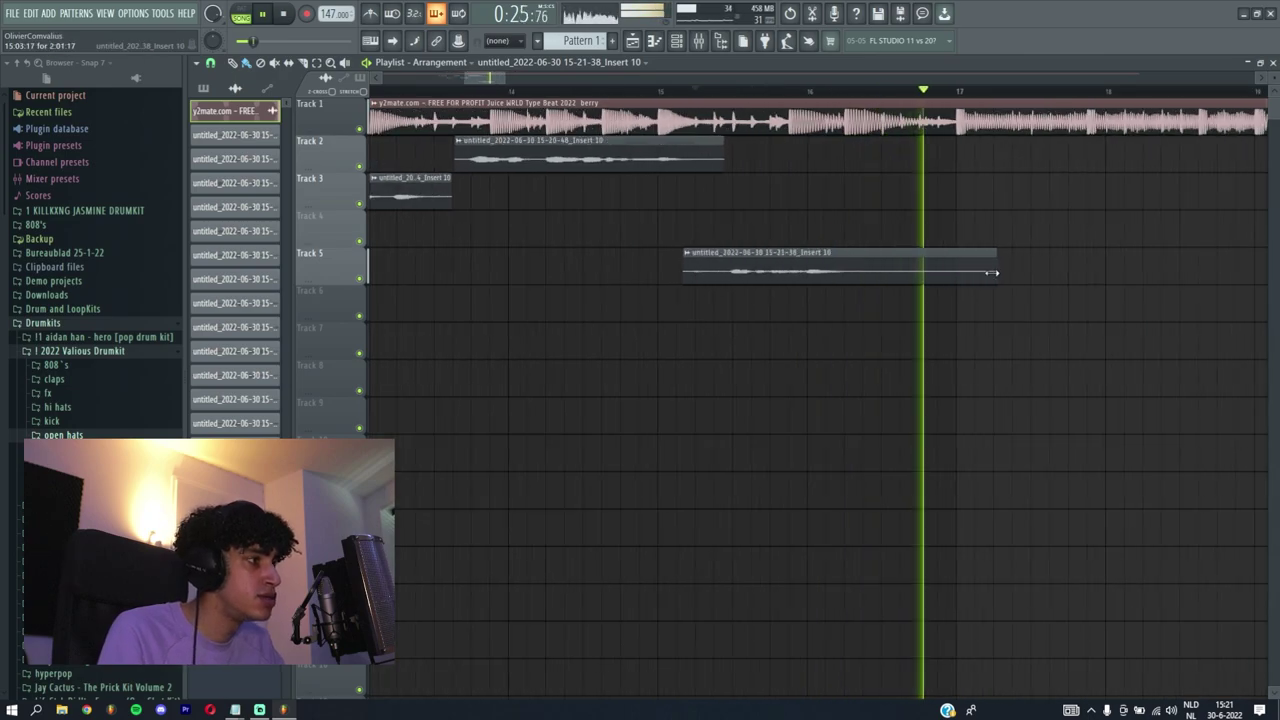
{"action": "left_click_drag", "start_coordinate": [992, 272], "coordinate": [869, 274]}
{"action": "left_click", "coordinate": [737, 94]}
{"action": "scroll", "coordinate": [771, 240], "scroll_direction": "down", "scroll_amount": 2}
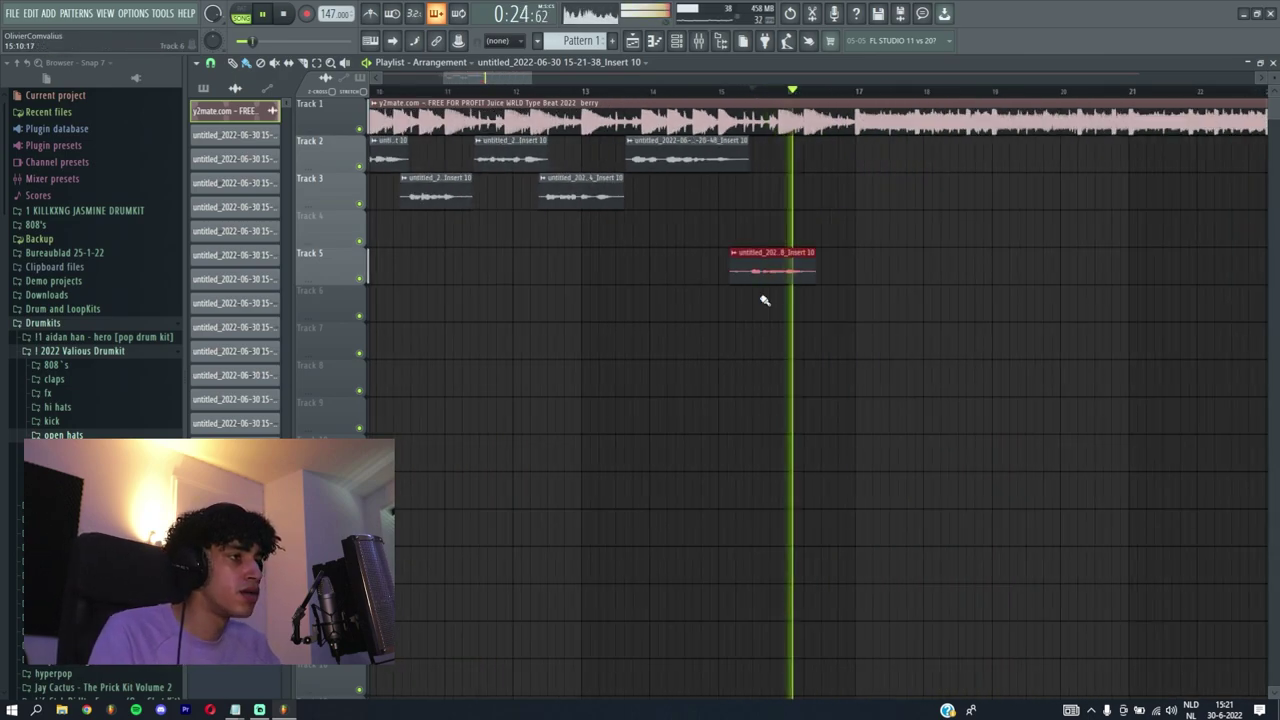
{"action": "key", "text": "shift+Up"}
{"action": "key", "text": "shift+Up"}
{"action": "scroll", "coordinate": [763, 171], "scroll_direction": "up", "scroll_amount": 2}
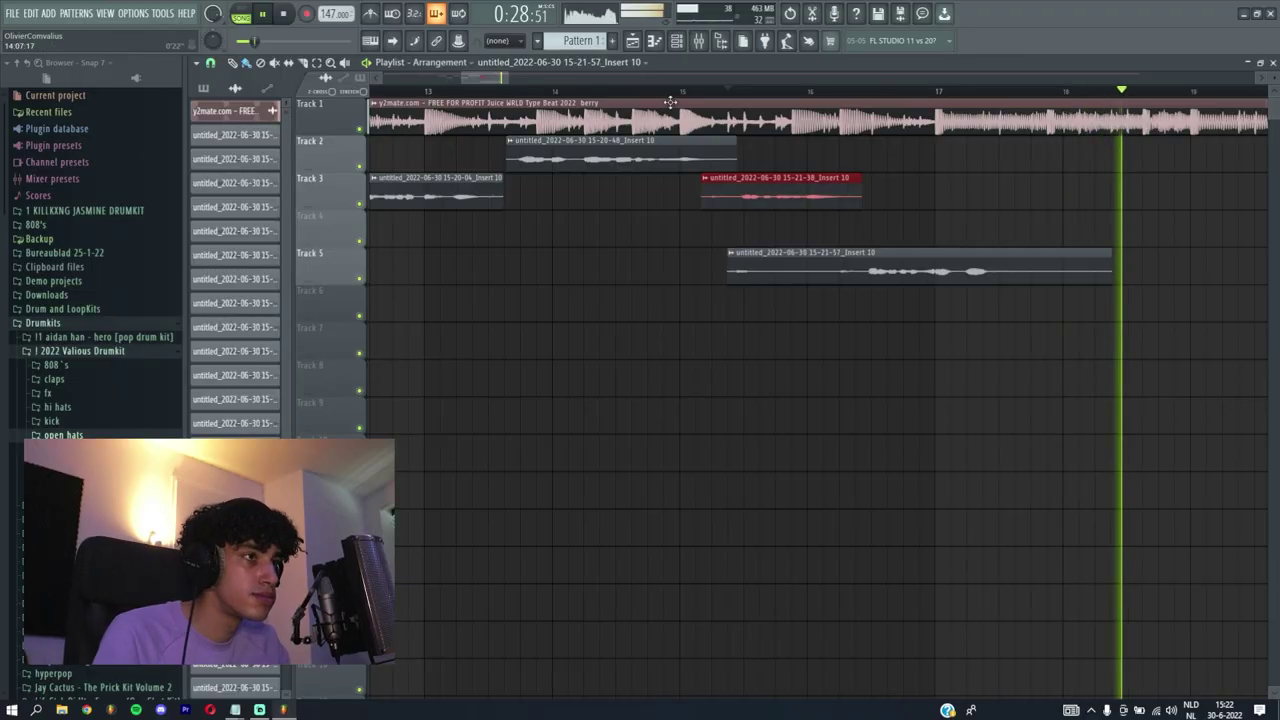
Play back the new Track 5 take from just past bar 16, trim its silent ends and move it up to Track 2
{"action": "left_click", "coordinate": [873, 92]}
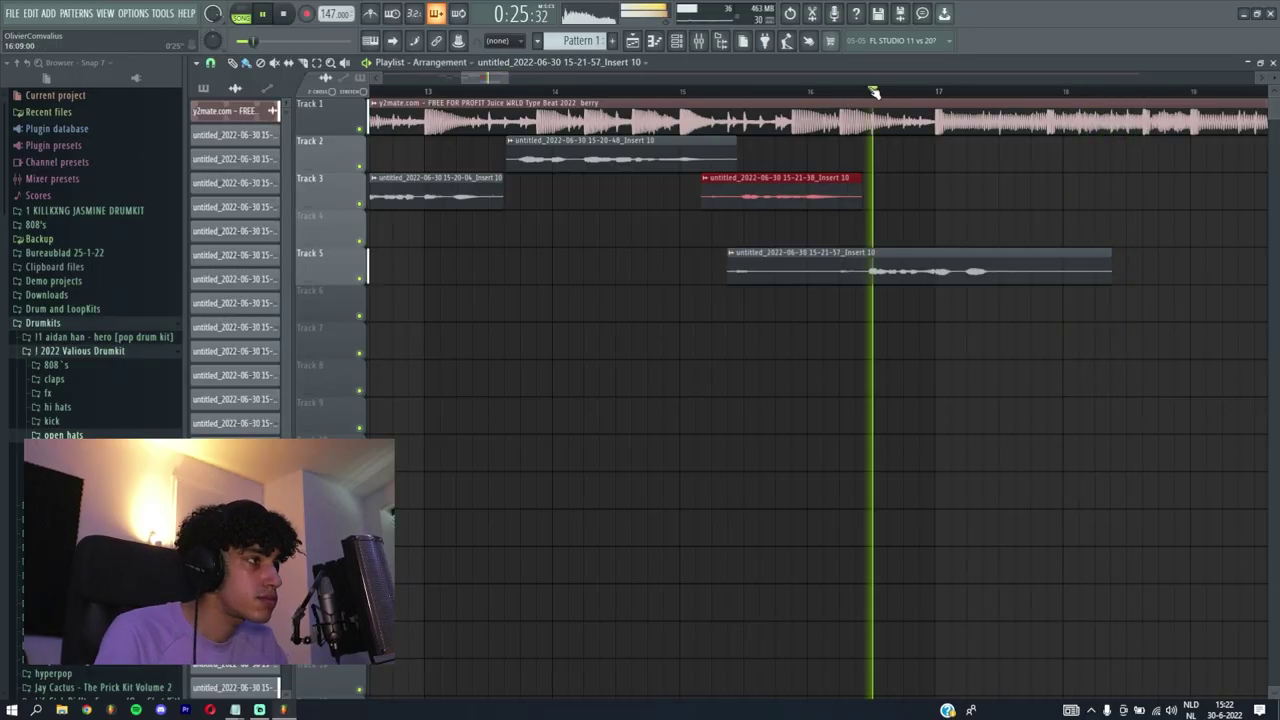
{"action": "scroll", "coordinate": [963, 238], "scroll_direction": "up", "scroll_amount": 3}
{"action": "left_click", "coordinate": [923, 264]}
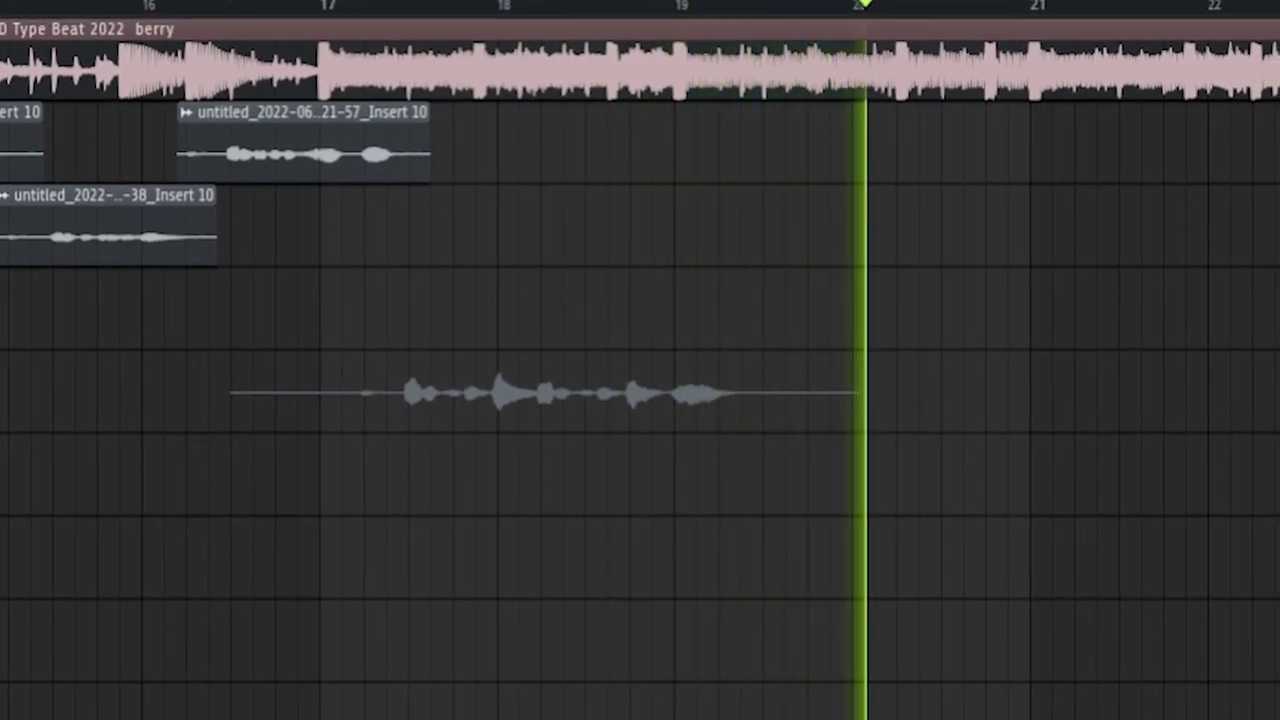
Finish recording the next vocal line on Track 5 and play it back with the beat on Track 1 muted
{"action": "key", "text": "space"}
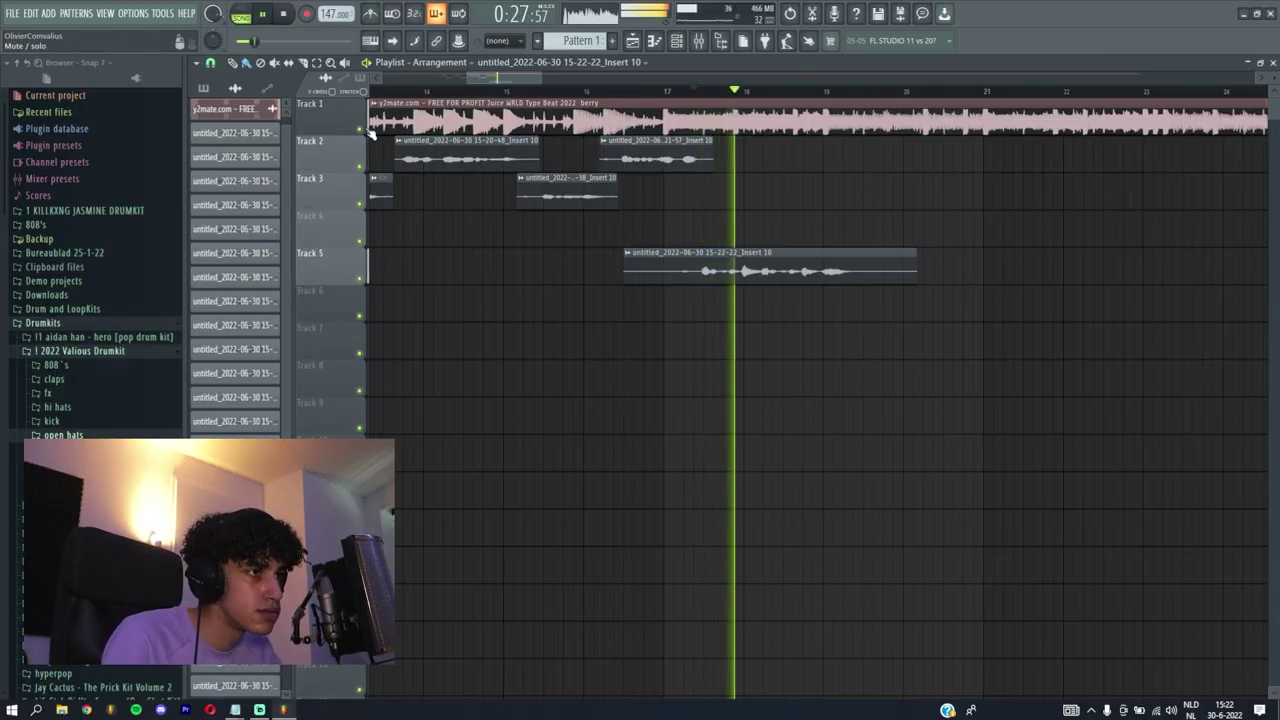
{"action": "left_click", "coordinate": [368, 131]}
{"action": "scroll", "coordinate": [690, 252], "scroll_direction": "up", "scroll_amount": 4}
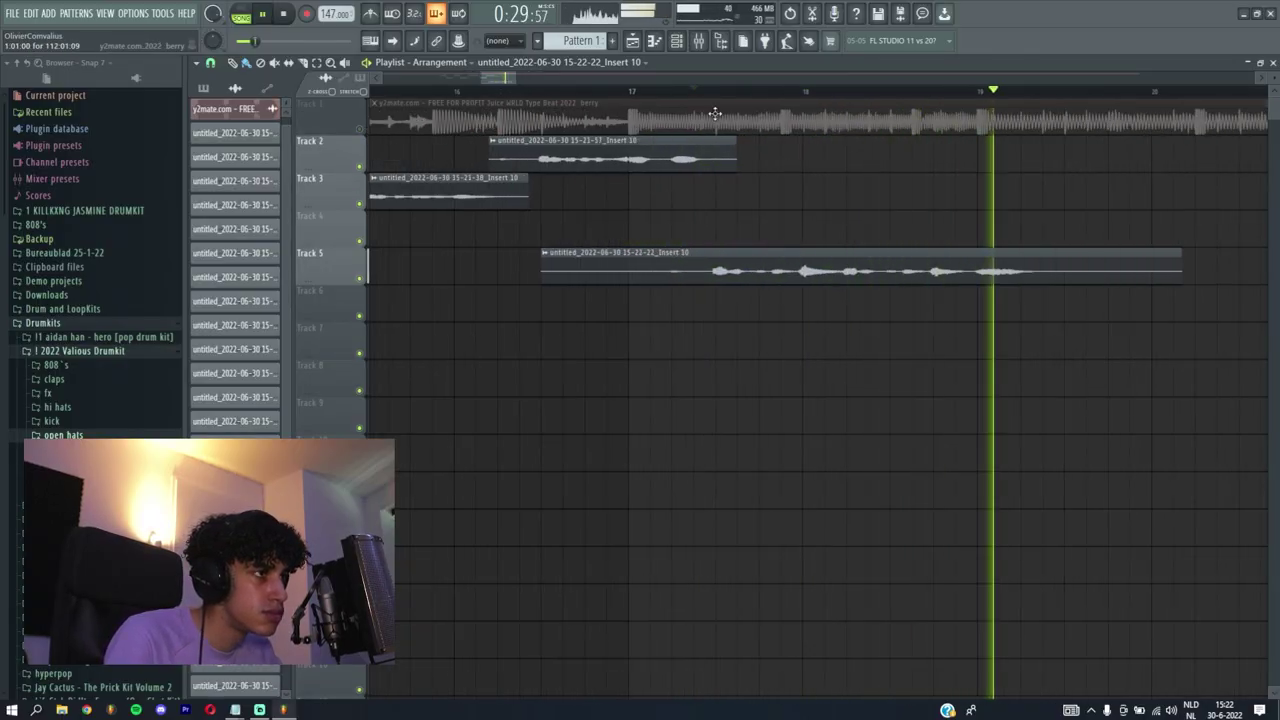
{"action": "scroll", "coordinate": [785, 265], "scroll_direction": "up", "scroll_amount": 2}
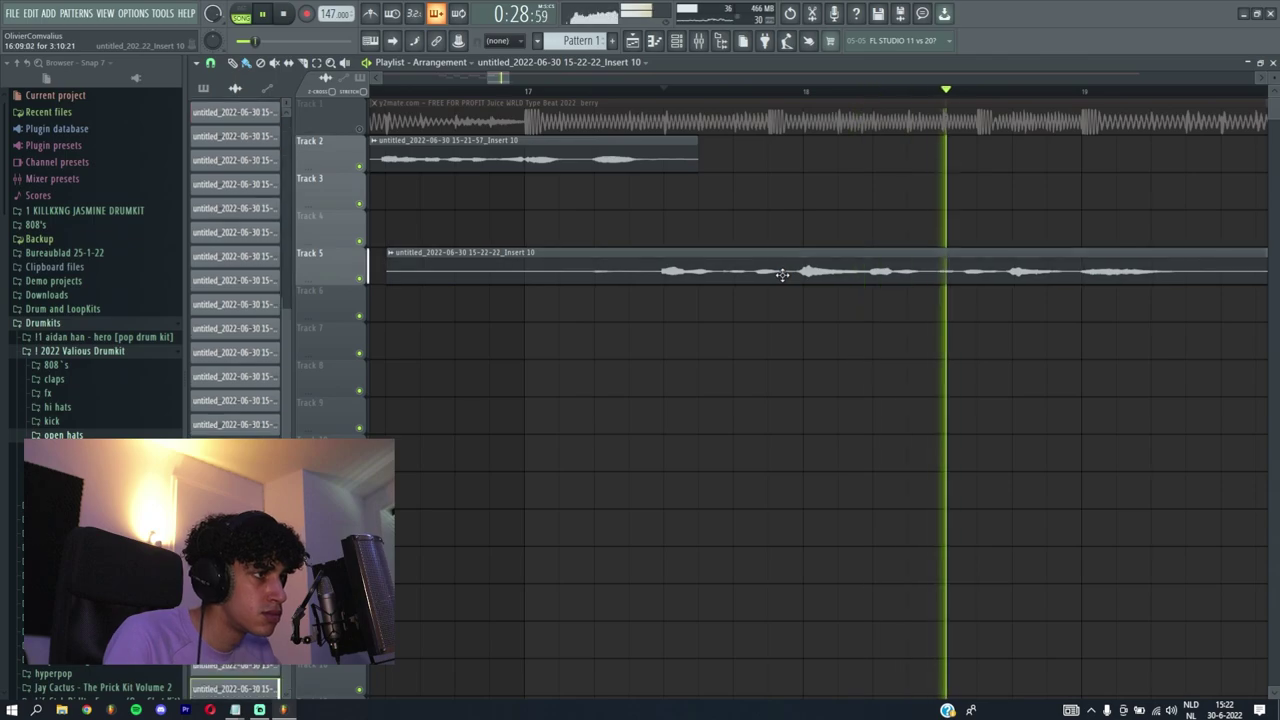
{"action": "scroll", "coordinate": [782, 274], "scroll_direction": "down", "scroll_amount": 2}
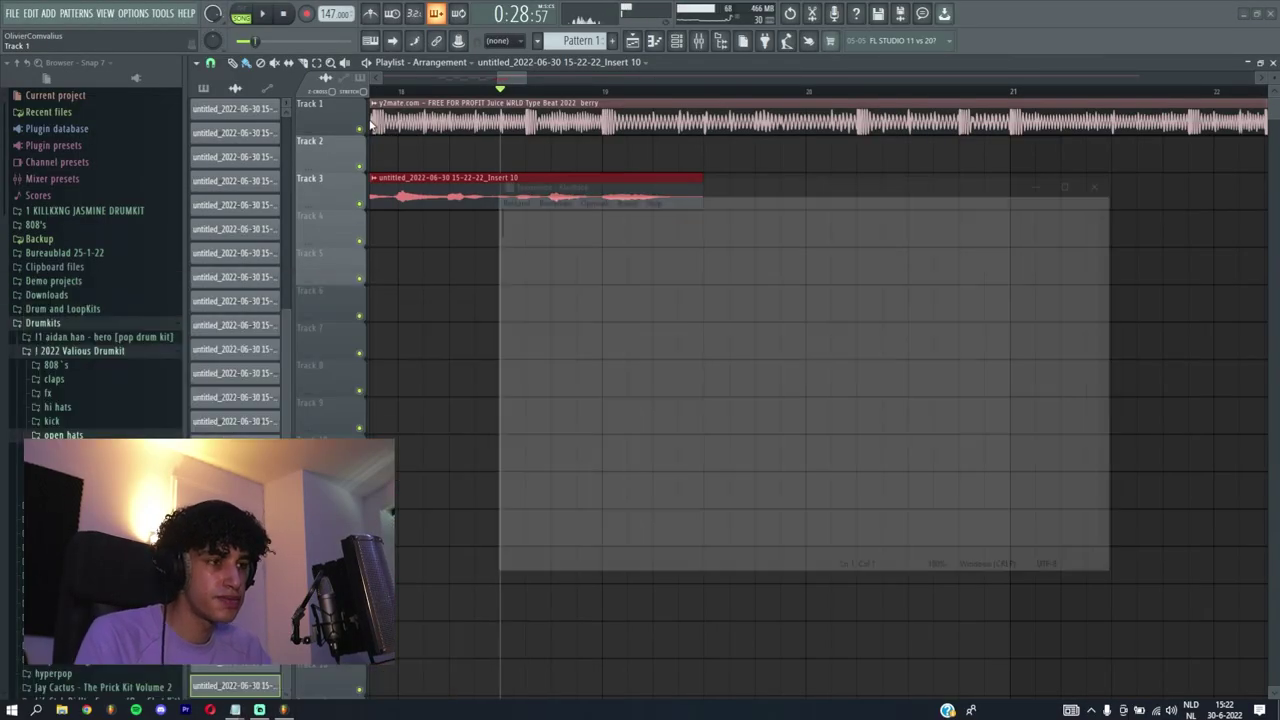
Switch to Notepad and write the lyric line "emotions that im showing will keep up the lost ones"
{"action": "type", "text": "em"}
{"action": "type", "text": "otions that"}
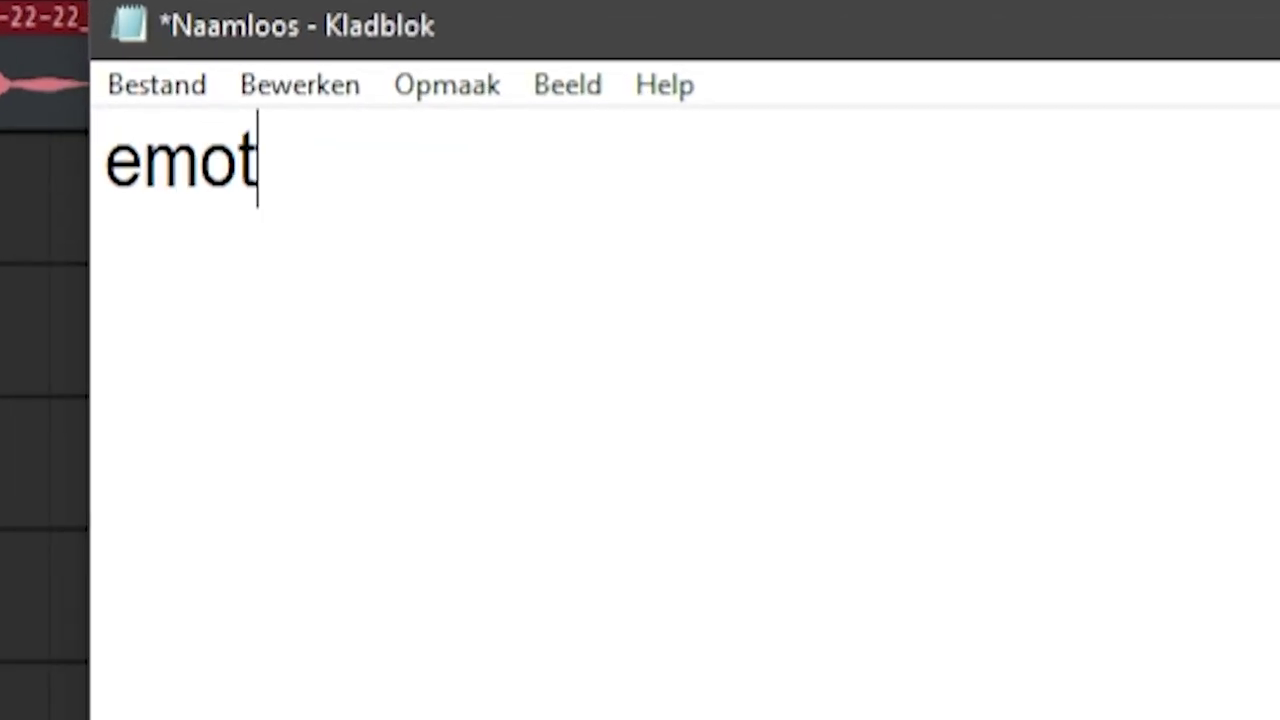
{"action": "type", "text": " im show"}
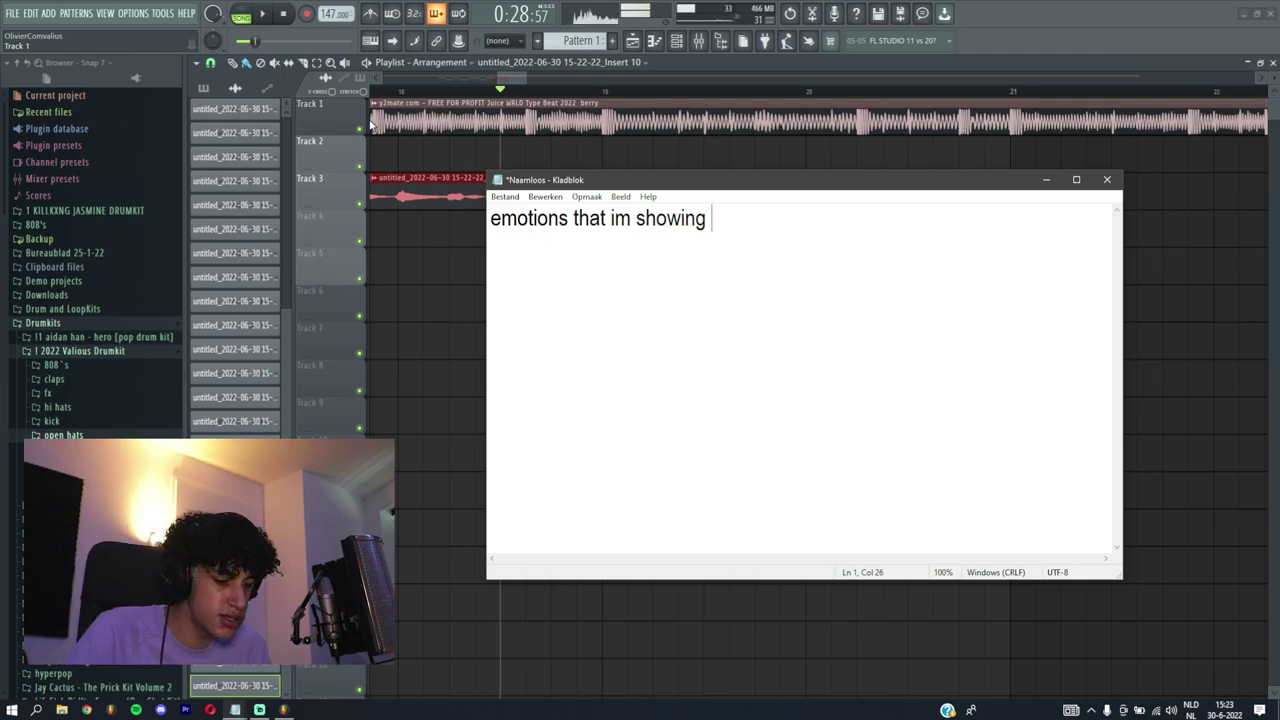
{"action": "type", "text": "ing "}
{"action": "type", "text": "will k"}
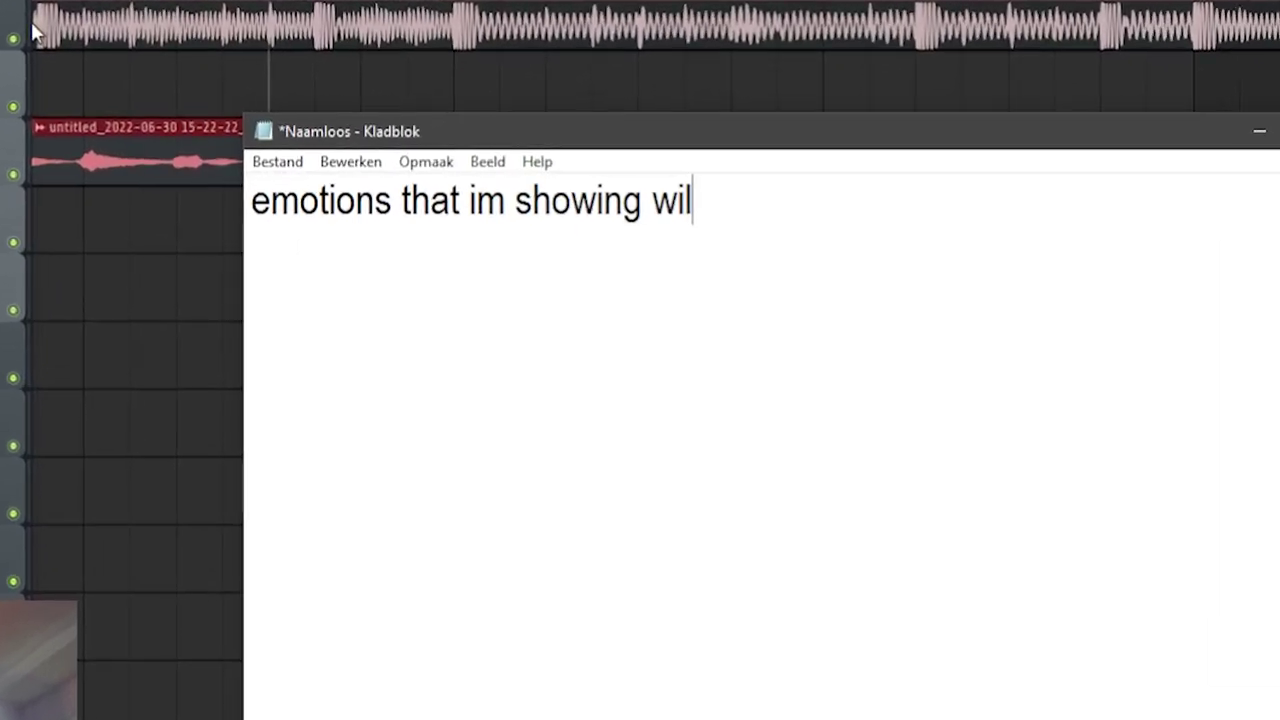
{"action": "type", "text": "eep"}
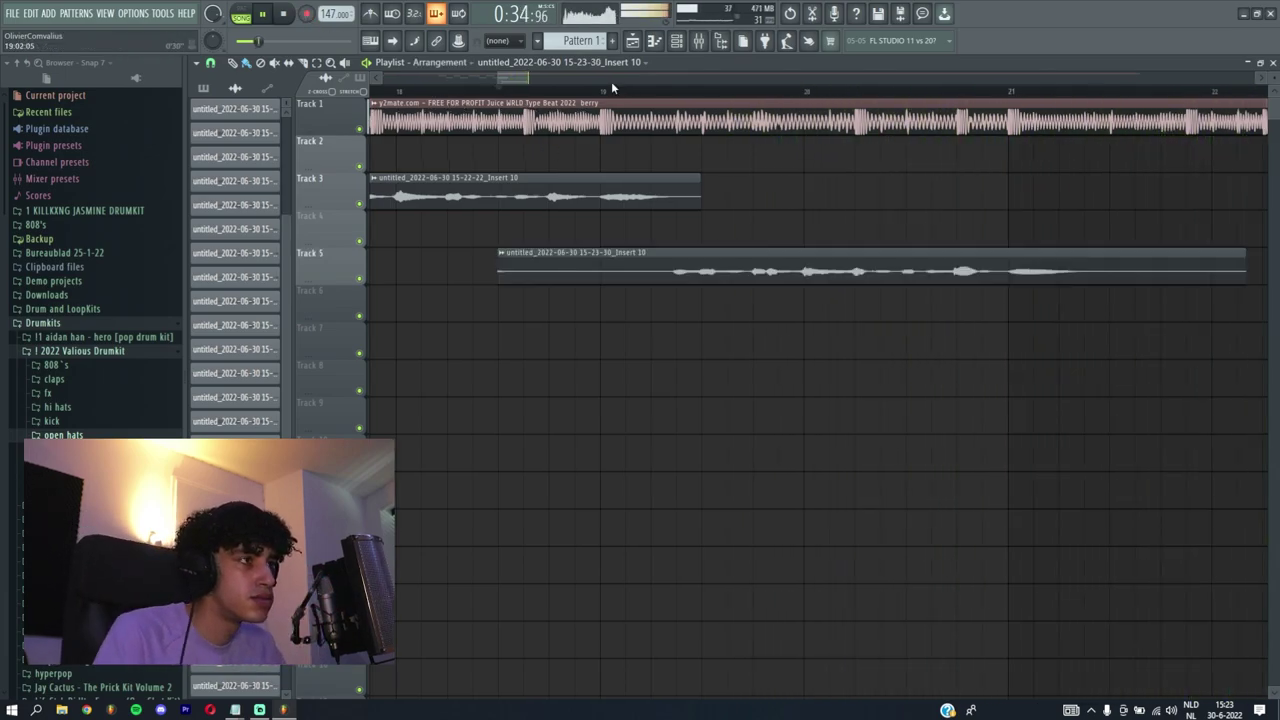
Mute the beat on Track 1 and trim the silence from both ends of the new Track 5 take
{"action": "left_click", "coordinate": [360, 128]}
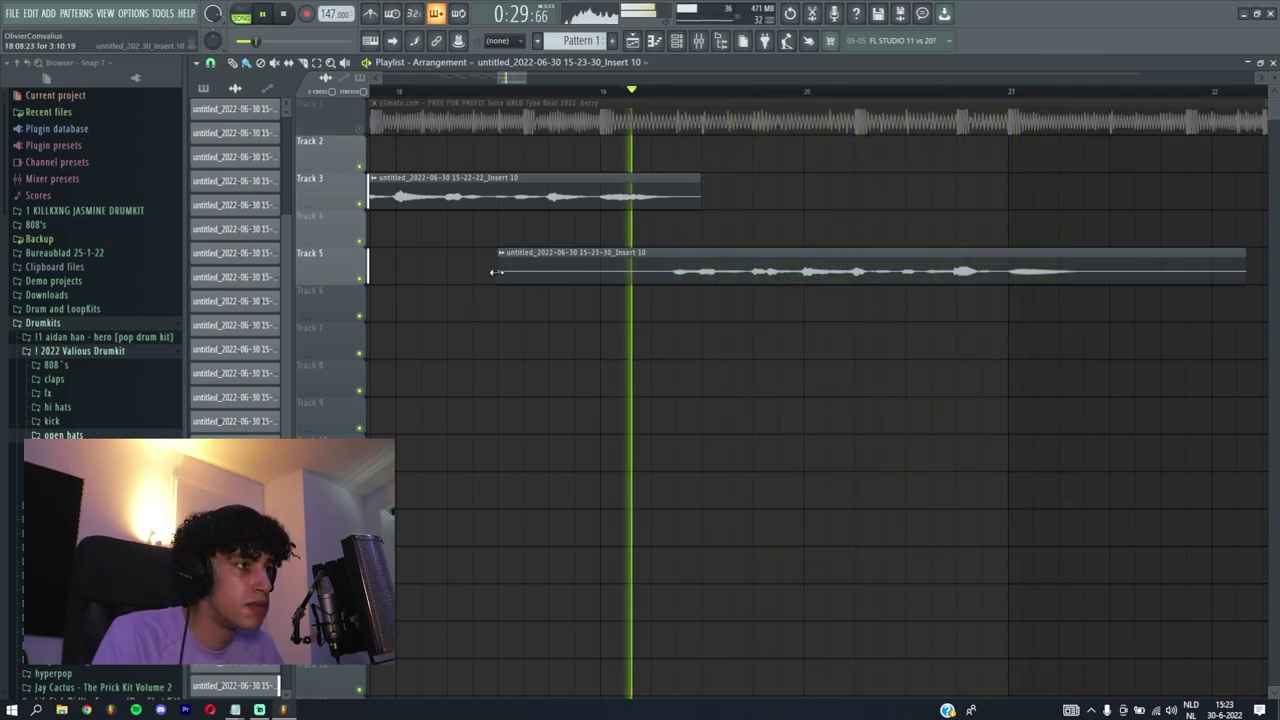
{"action": "left_click_drag", "start_coordinate": [496, 272], "coordinate": [668, 292]}
{"action": "scroll", "coordinate": [787, 268], "scroll_direction": "up", "scroll_amount": 4}
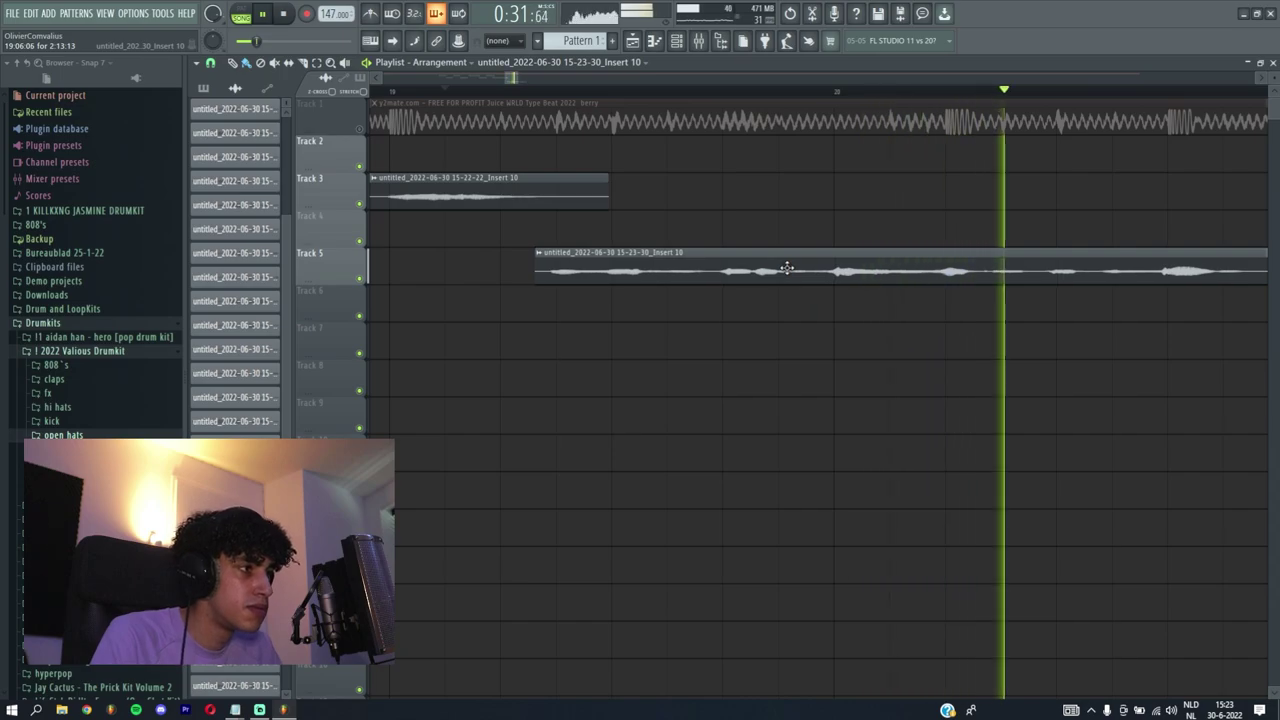
{"action": "scroll", "coordinate": [787, 268], "scroll_direction": "down", "scroll_amount": 4}
{"action": "left_click_drag", "start_coordinate": [1074, 289], "coordinate": [985, 297]}
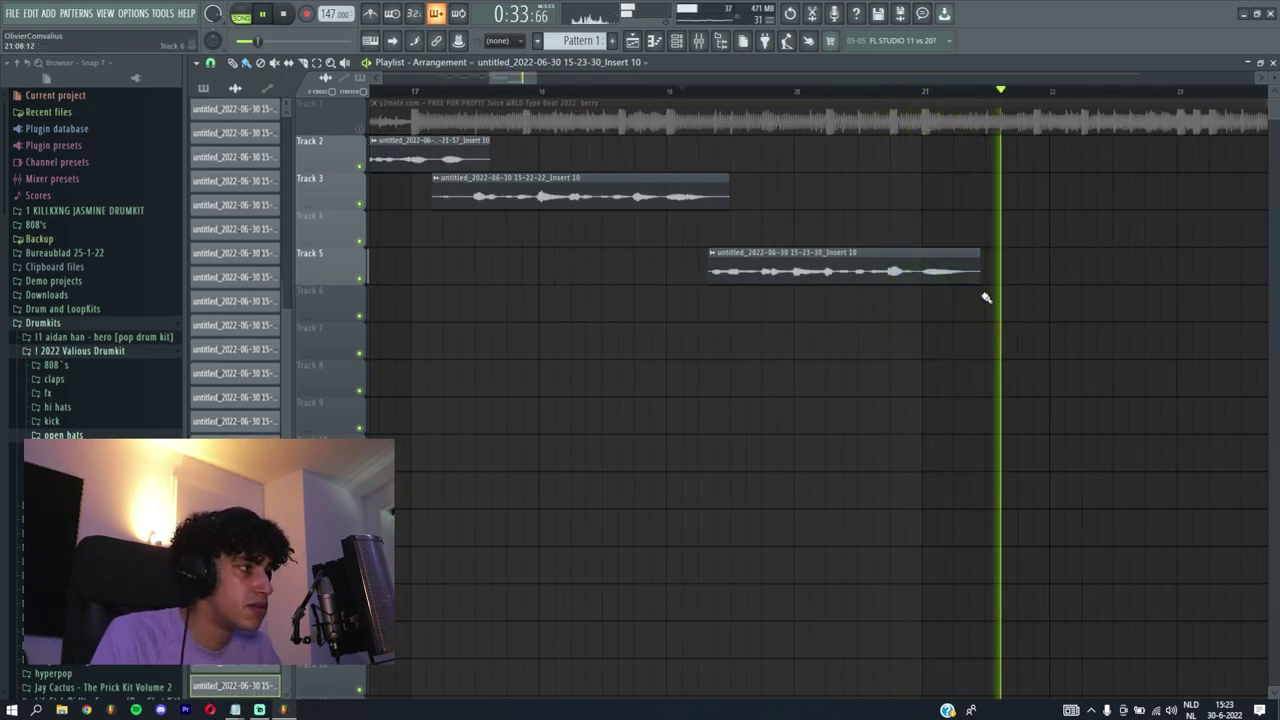
Unmute the beat on Track 1, move the trimmed Track 5 take up to Track 2 and deselect it
{"action": "left_click", "coordinate": [360, 129]}
{"action": "key", "text": "shift+Up"}
{"action": "key", "text": "shift+Up"}
{"action": "key", "text": "shift+Up"}
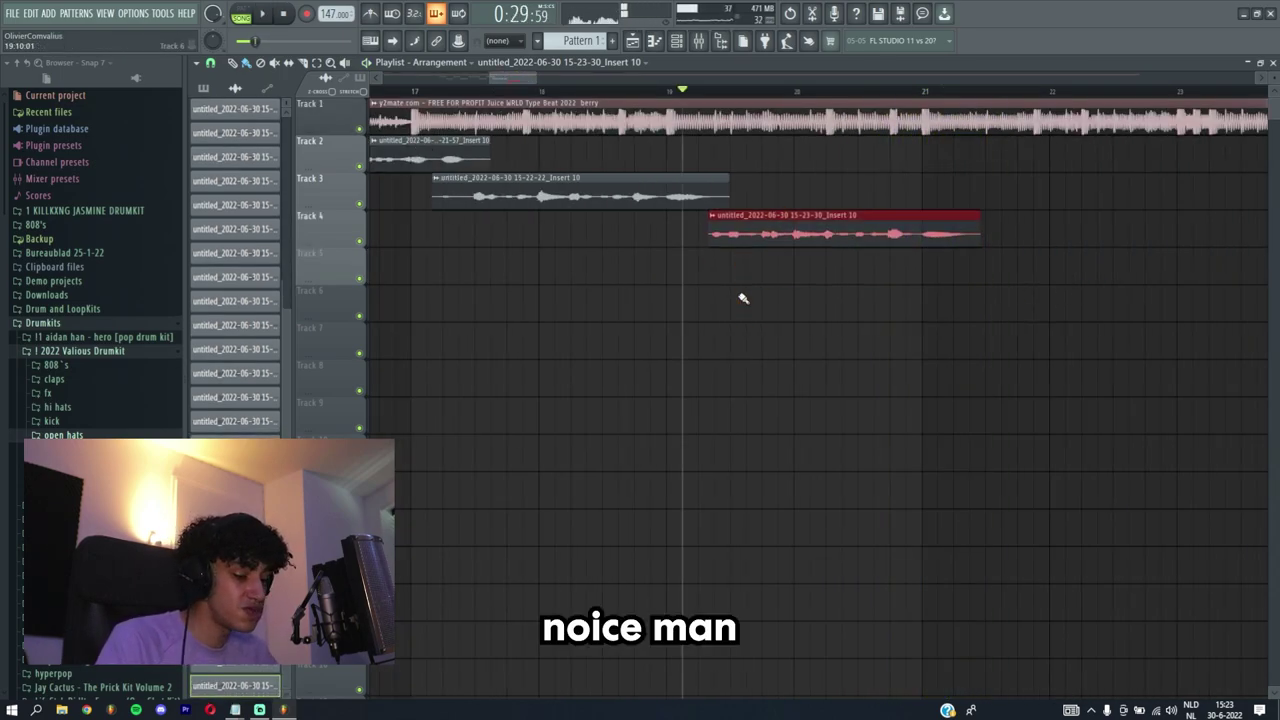
{"action": "scroll", "coordinate": [742, 297], "scroll_direction": "down", "scroll_amount": 3}
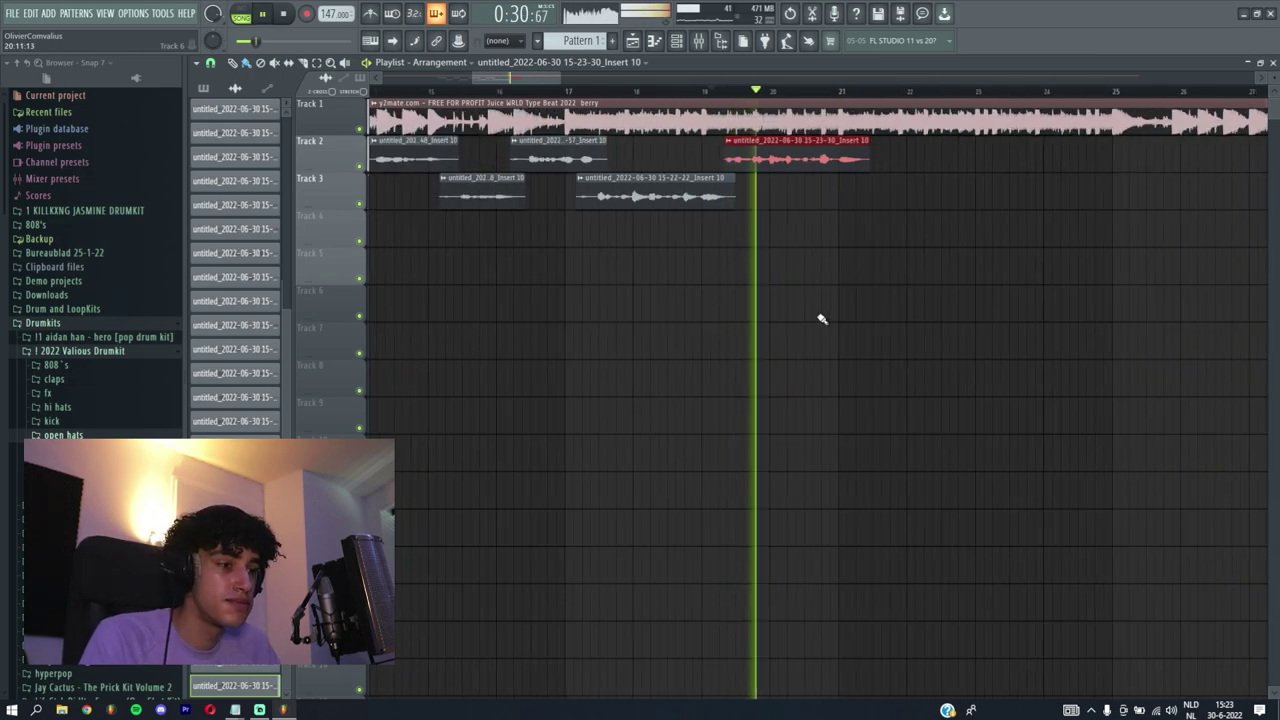
{"action": "key", "text": "ctrl+d"}
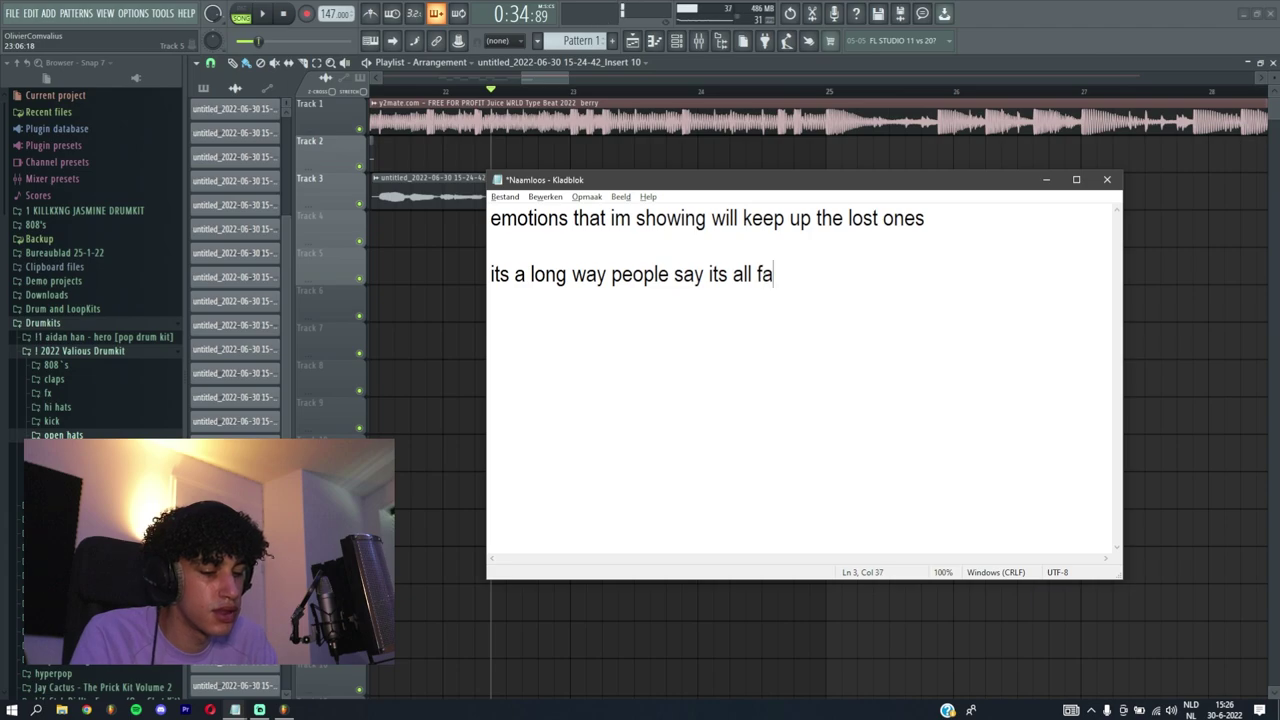
Return to the FL Studio playlist and record the next vocal line on Track 5 from between bars 22 and 23
{"action": "left_click", "coordinate": [432, 293]}
{"action": "key", "text": "space"}
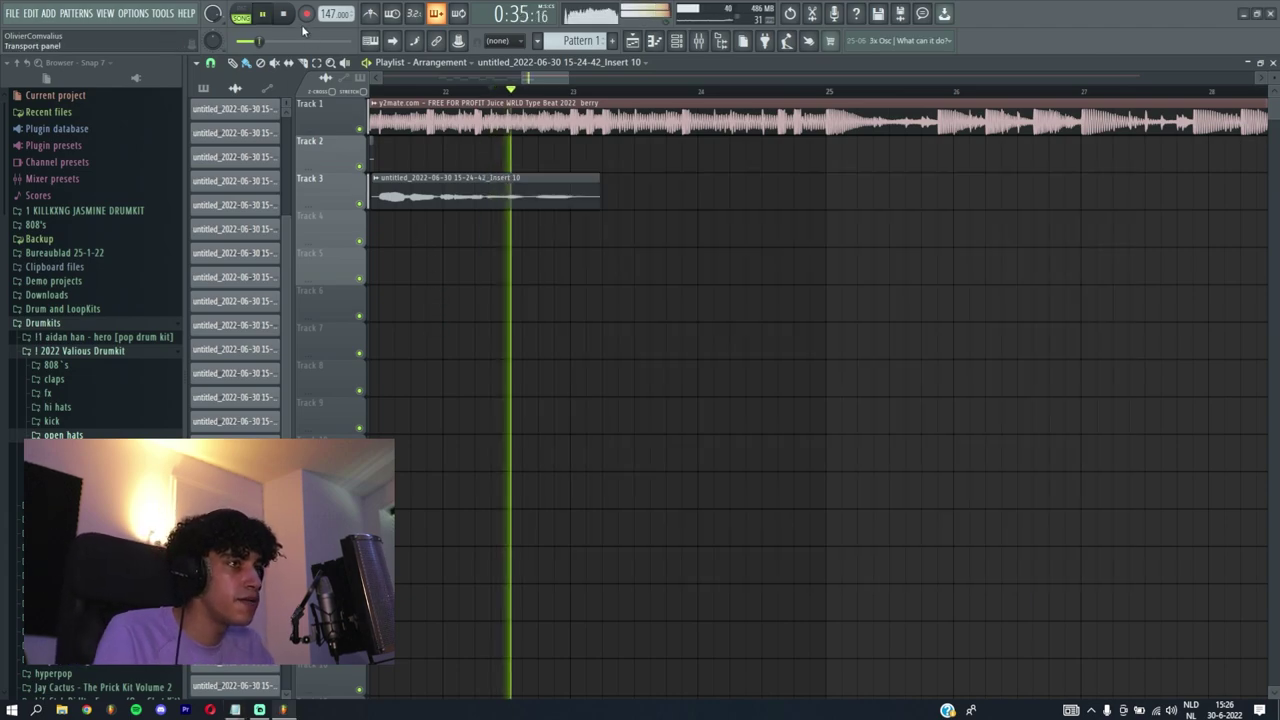
{"action": "left_click", "coordinate": [307, 15]}
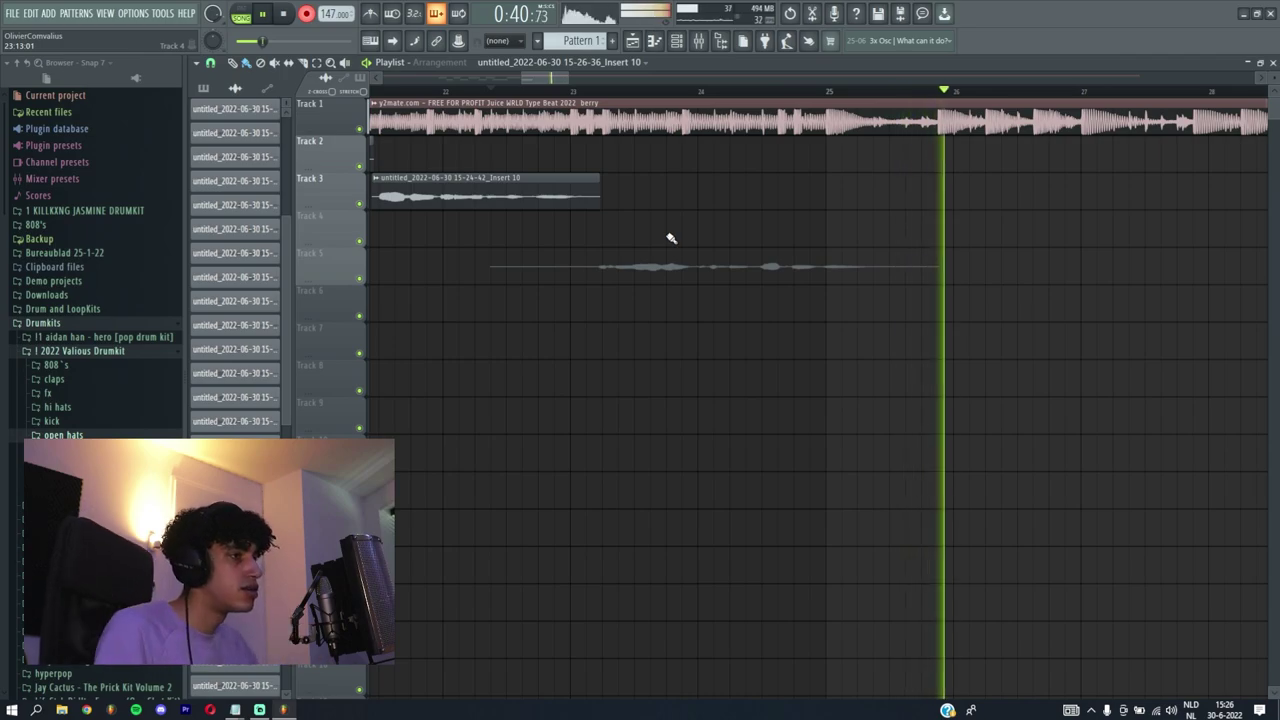
Play the new take from just past bar 23 with the beat muted and trim the silence off its start
{"action": "left_click", "coordinate": [607, 91]}
{"action": "left_click", "coordinate": [359, 128]}
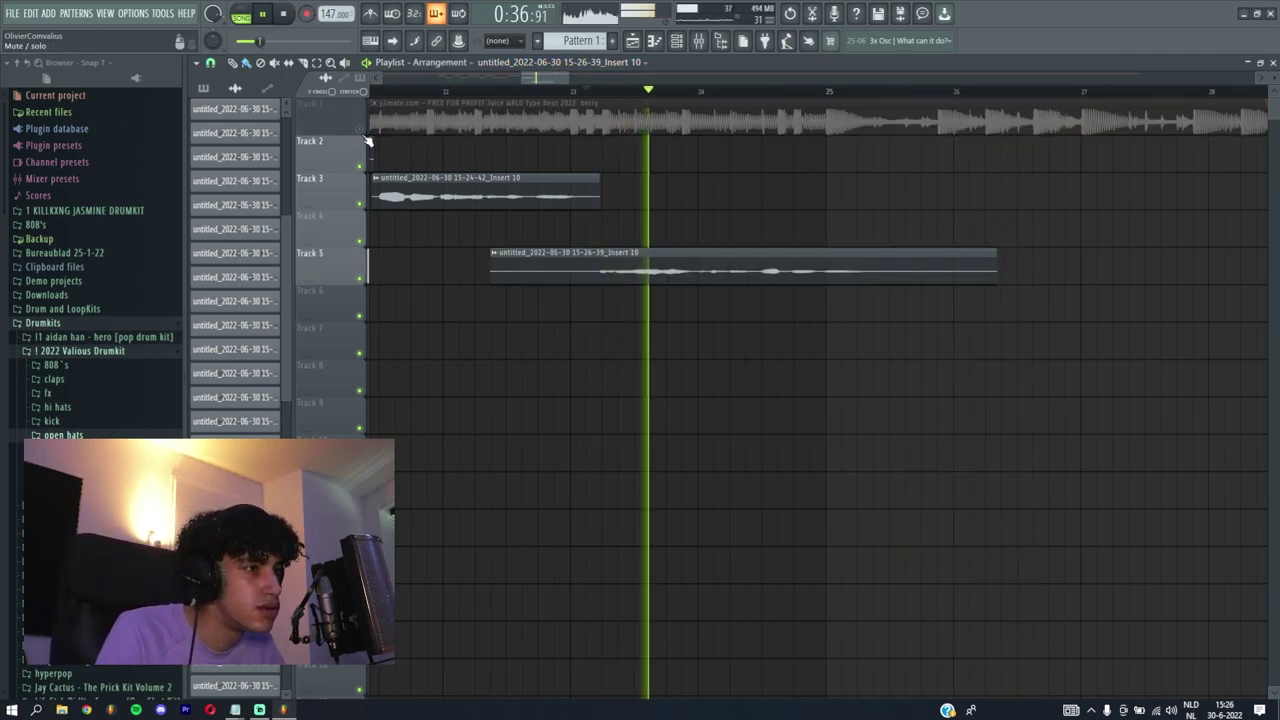
{"action": "left_click_drag", "start_coordinate": [491, 272], "coordinate": [557, 291]}
{"action": "scroll", "coordinate": [685, 284], "scroll_direction": "up", "scroll_amount": 3}
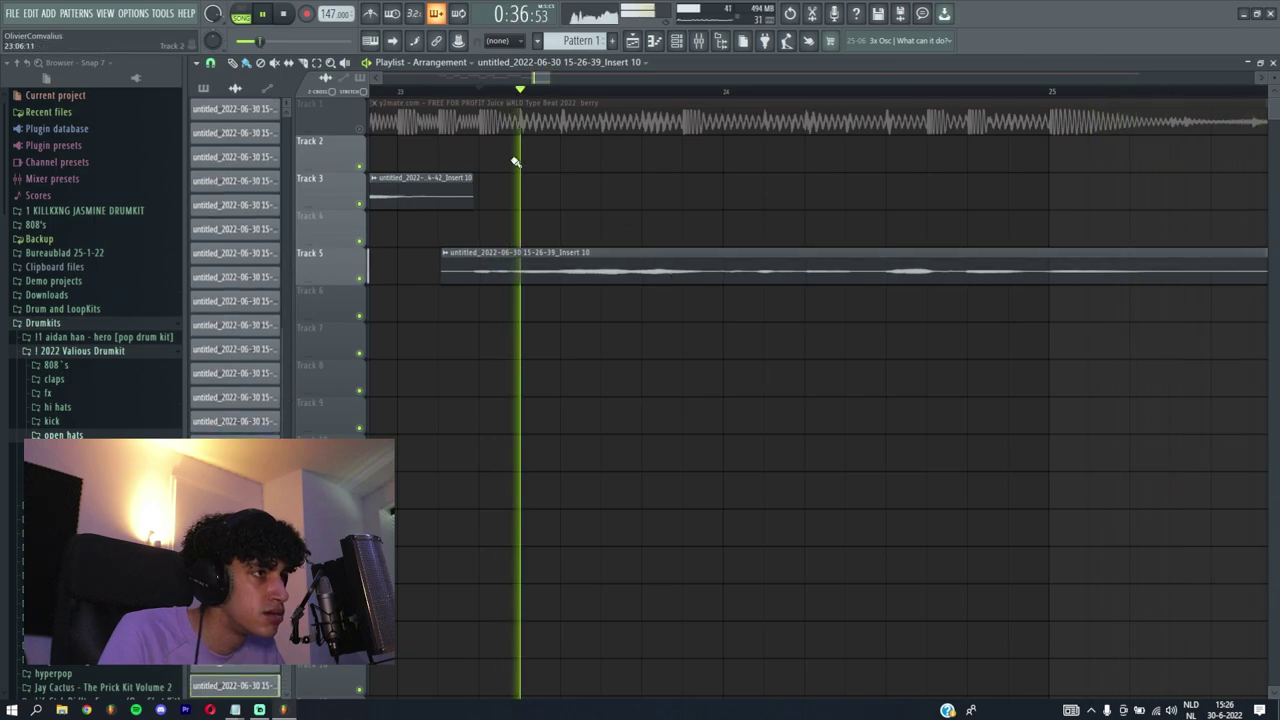
Unmute the beat on Track 1 and move the vocal take starting near bar 23 up to Track 2
{"action": "scroll", "coordinate": [515, 161], "scroll_direction": "down", "scroll_amount": 3}
{"action": "left_click", "coordinate": [359, 128]}
{"action": "left_click_drag", "start_coordinate": [611, 231], "coordinate": [585, 320]}
{"action": "key", "text": "shift+Up"}
{"action": "key", "text": "shift+Up"}
{"action": "key", "text": "shift+Up"}
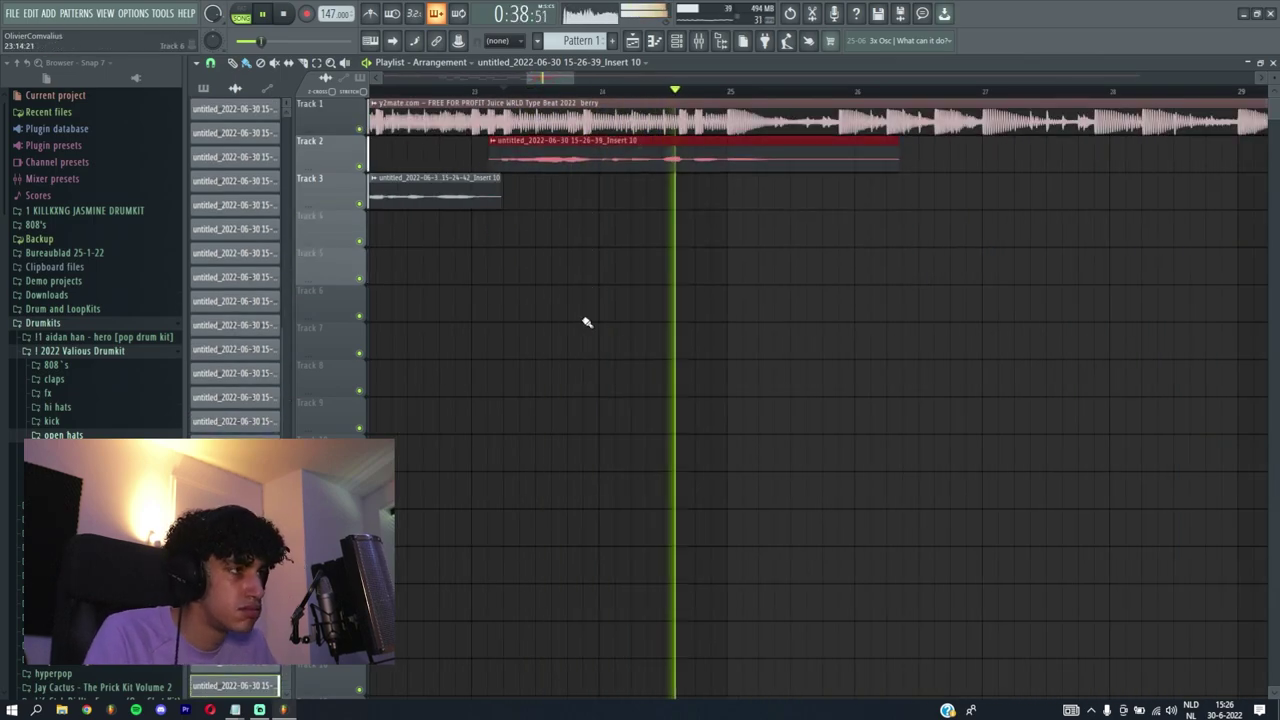
{"action": "scroll", "coordinate": [587, 322], "scroll_direction": "down", "scroll_amount": 5}
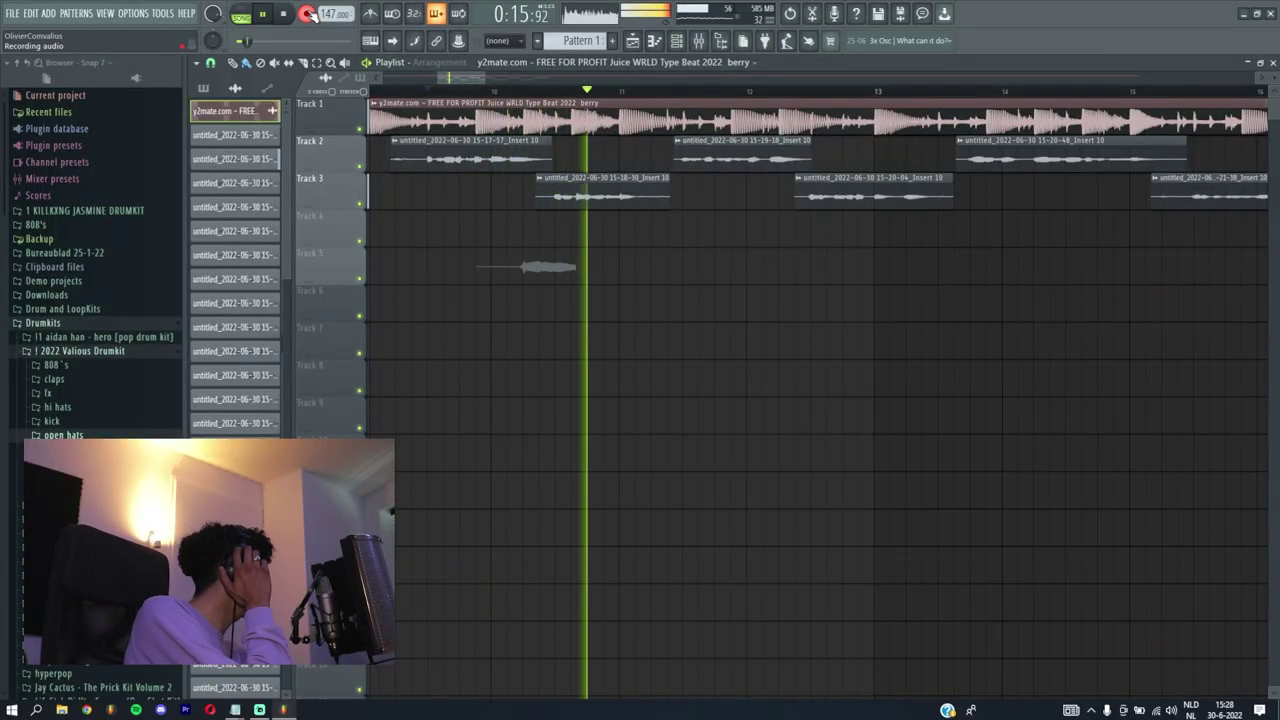
Finish the Track 5 recording that starts near bar 10, play it back and trim the silence off its end
{"action": "left_click", "coordinate": [308, 14]}
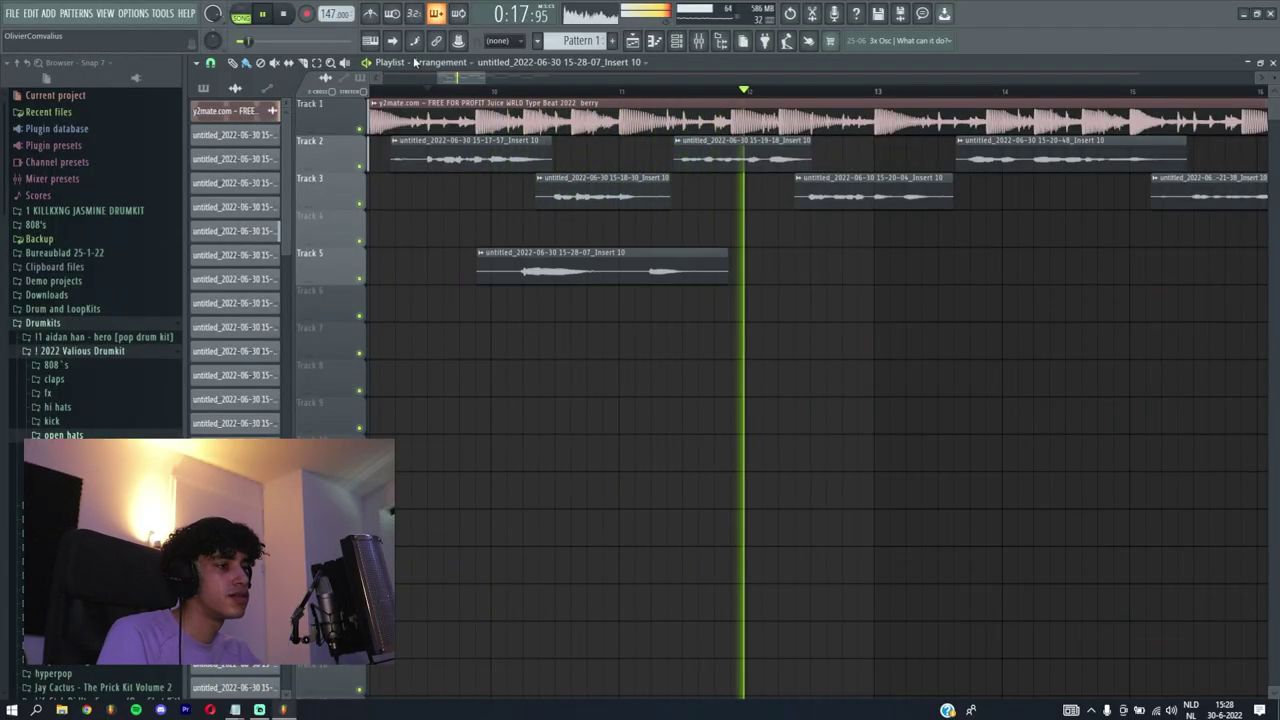
{"action": "left_click", "coordinate": [497, 91]}
{"action": "scroll", "coordinate": [572, 265], "scroll_direction": "up", "scroll_amount": 3}
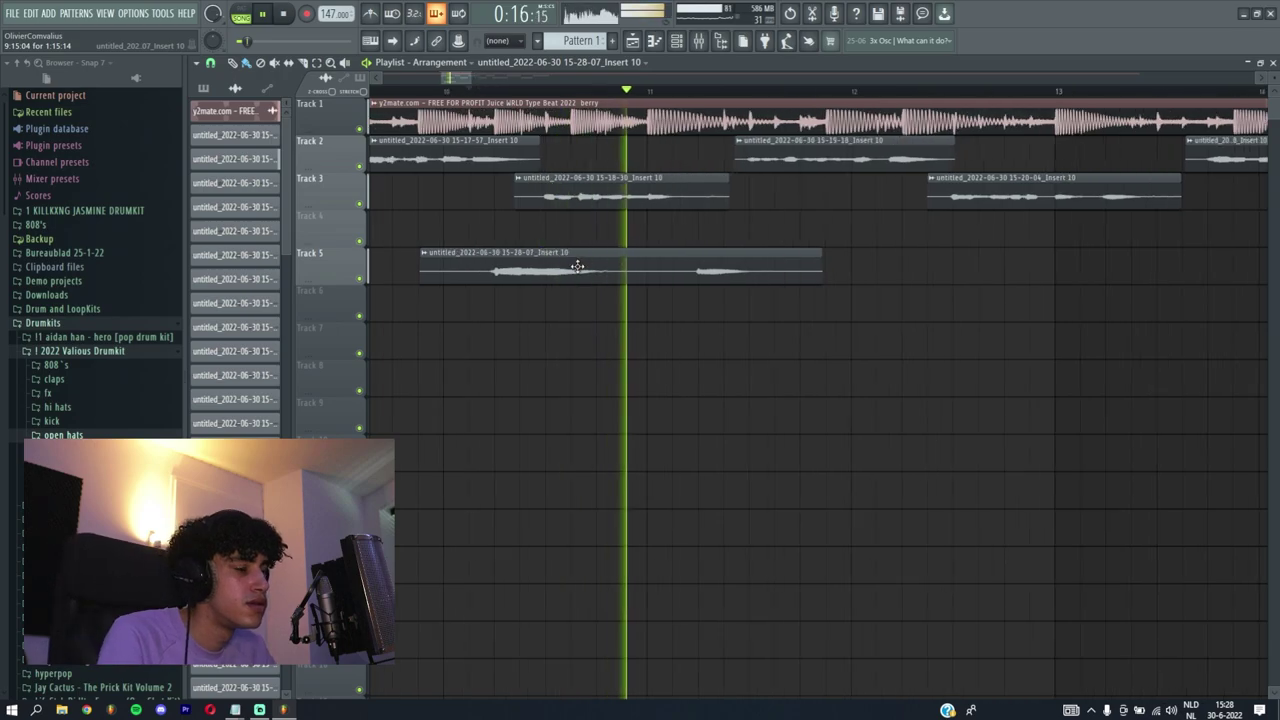
{"action": "left_click_drag", "start_coordinate": [821, 275], "coordinate": [797, 275]}
{"action": "scroll", "coordinate": [700, 300], "scroll_direction": "down", "scroll_amount": 3}
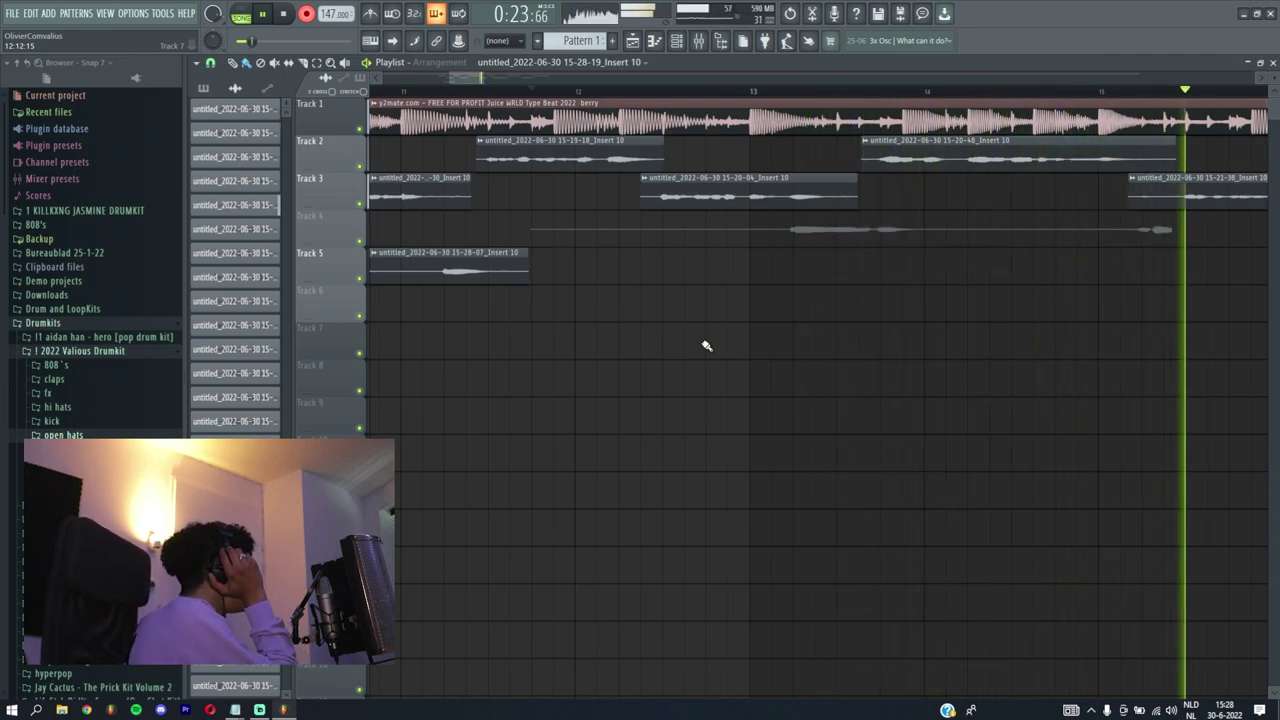
Finish recording the next take on Track 4, play it back and trim the silence off its start
{"action": "left_click", "coordinate": [308, 15]}
{"action": "scroll", "coordinate": [440, 150], "scroll_direction": "down", "scroll_amount": 4}
{"action": "scroll", "coordinate": [396, 104], "scroll_direction": "up", "scroll_amount": 5}
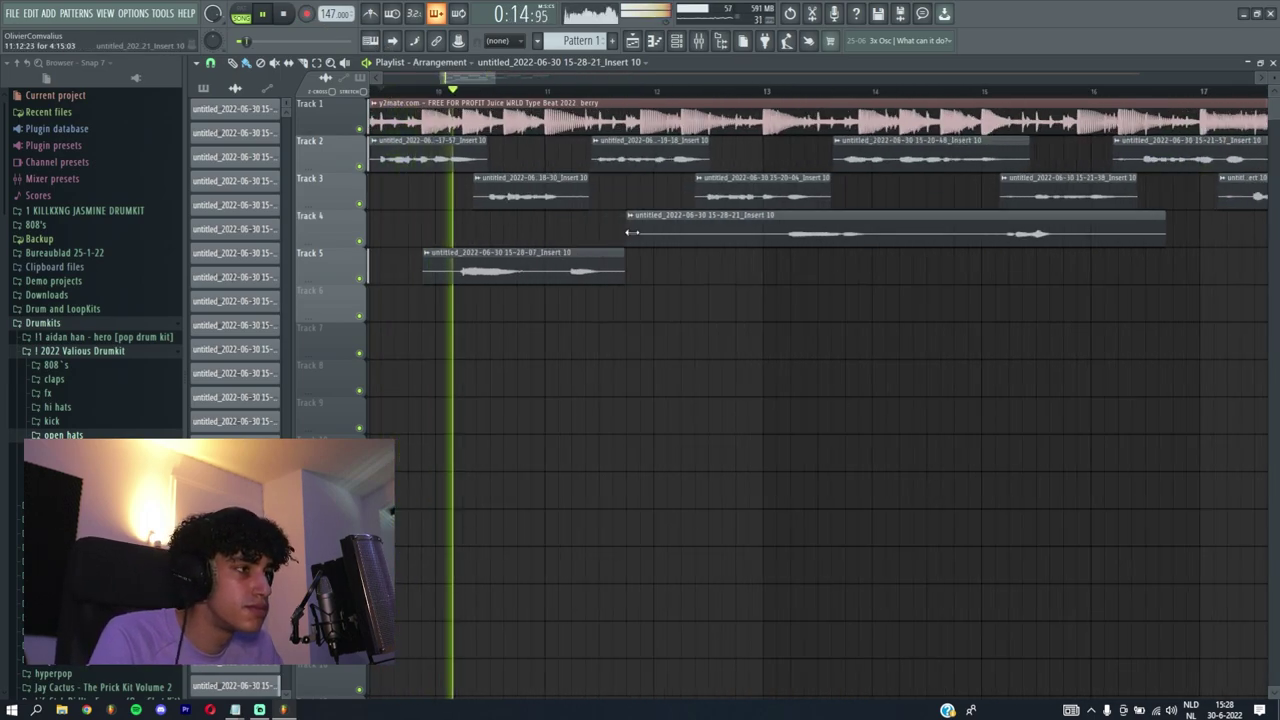
{"action": "scroll", "coordinate": [814, 262], "scroll_direction": "up", "scroll_amount": 2}
{"action": "scroll", "coordinate": [798, 264], "scroll_direction": "down", "scroll_amount": 4}
{"action": "scroll", "coordinate": [722, 272], "scroll_direction": "up", "scroll_amount": 2}
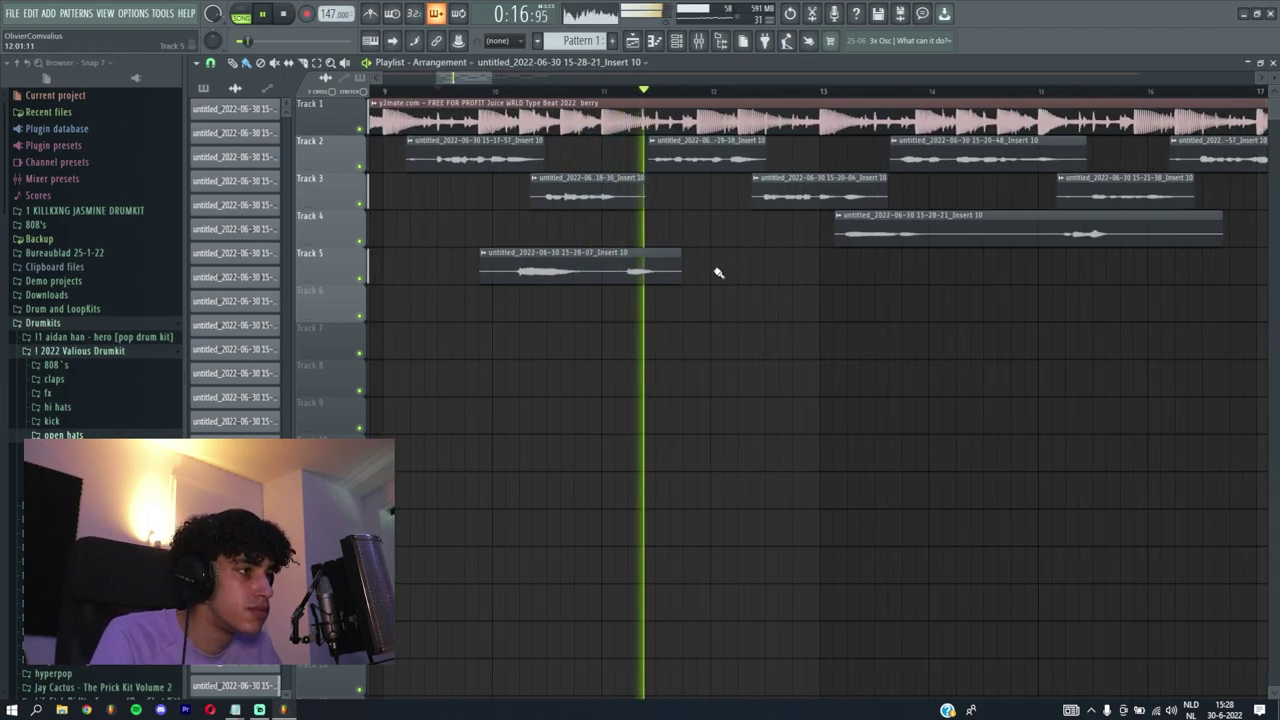
Move the Track 4 take starting just past bar 13 down to Track 5
{"action": "scroll", "coordinate": [854, 246], "scroll_direction": "up", "scroll_amount": 3}
{"action": "left_click_drag", "start_coordinate": [866, 226], "coordinate": [866, 256]}
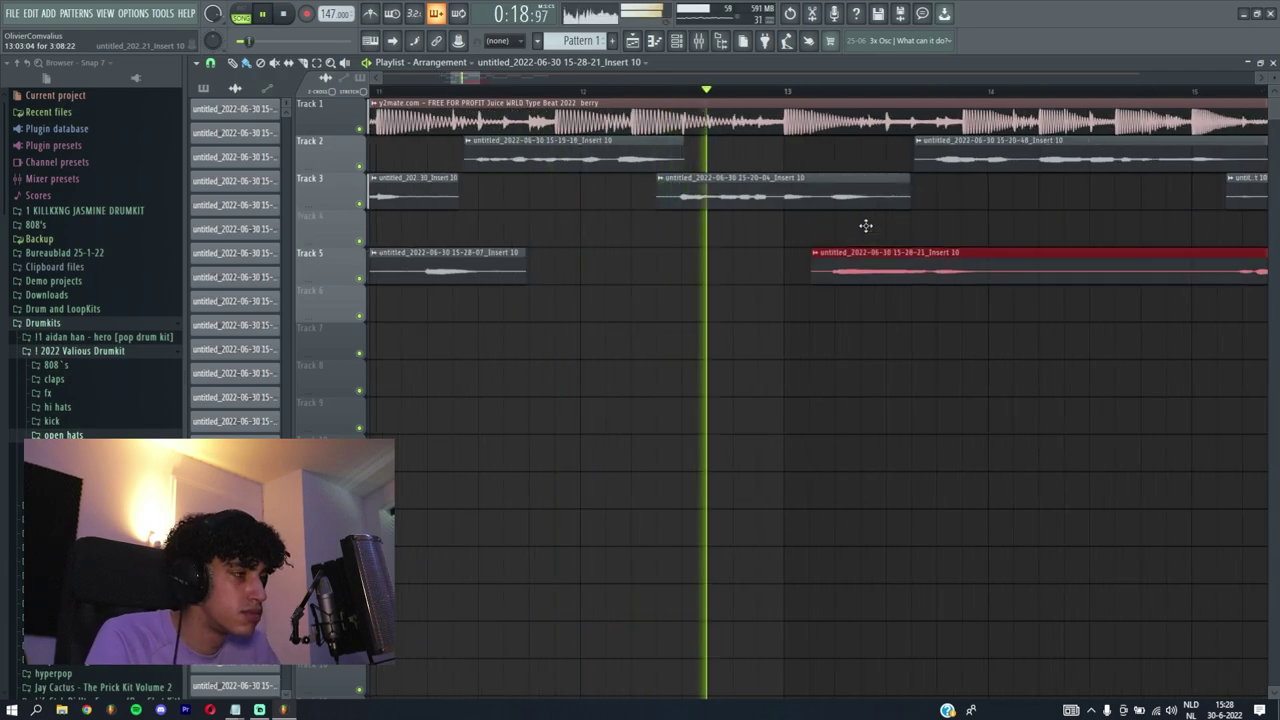
{"action": "scroll", "coordinate": [866, 258], "scroll_direction": "down", "scroll_amount": 5}
{"action": "scroll", "coordinate": [865, 262], "scroll_direction": "up", "scroll_amount": 2}
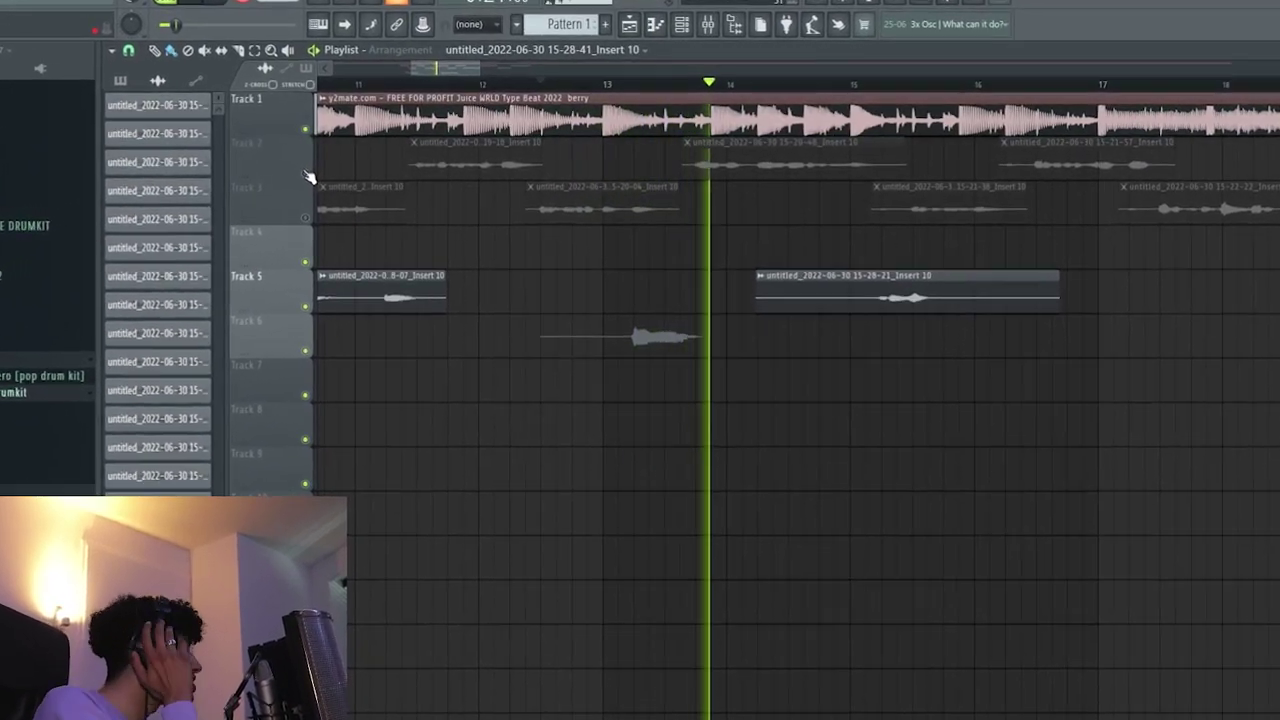
Finish recording the extra vocal on Track 6 and play it back with Tracks 2 and 3 unmuted
{"action": "key", "text": "space"}
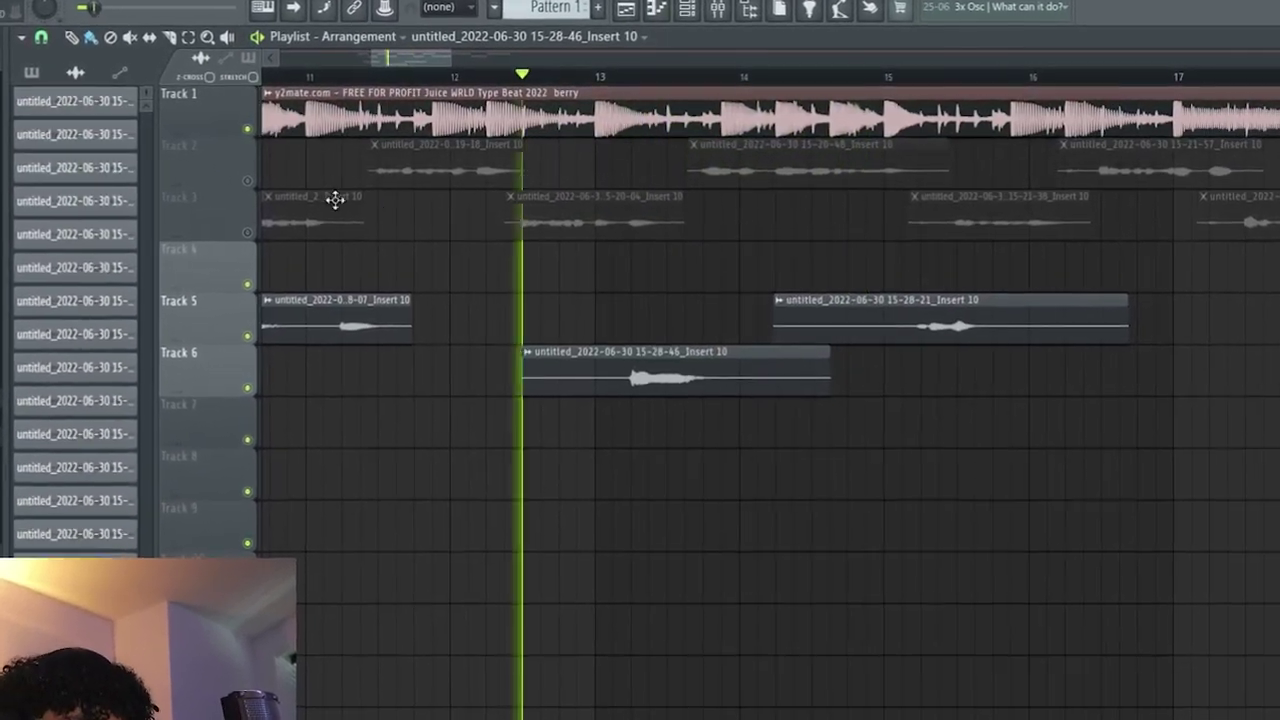
{"action": "key", "text": "space"}
{"action": "right_click", "coordinate": [247, 232]}
{"action": "right_click", "coordinate": [247, 232]}
Trim the silence from both ends of the Track 6 take near bar 13
{"action": "left_click_drag", "start_coordinate": [525, 383], "coordinate": [616, 383]}
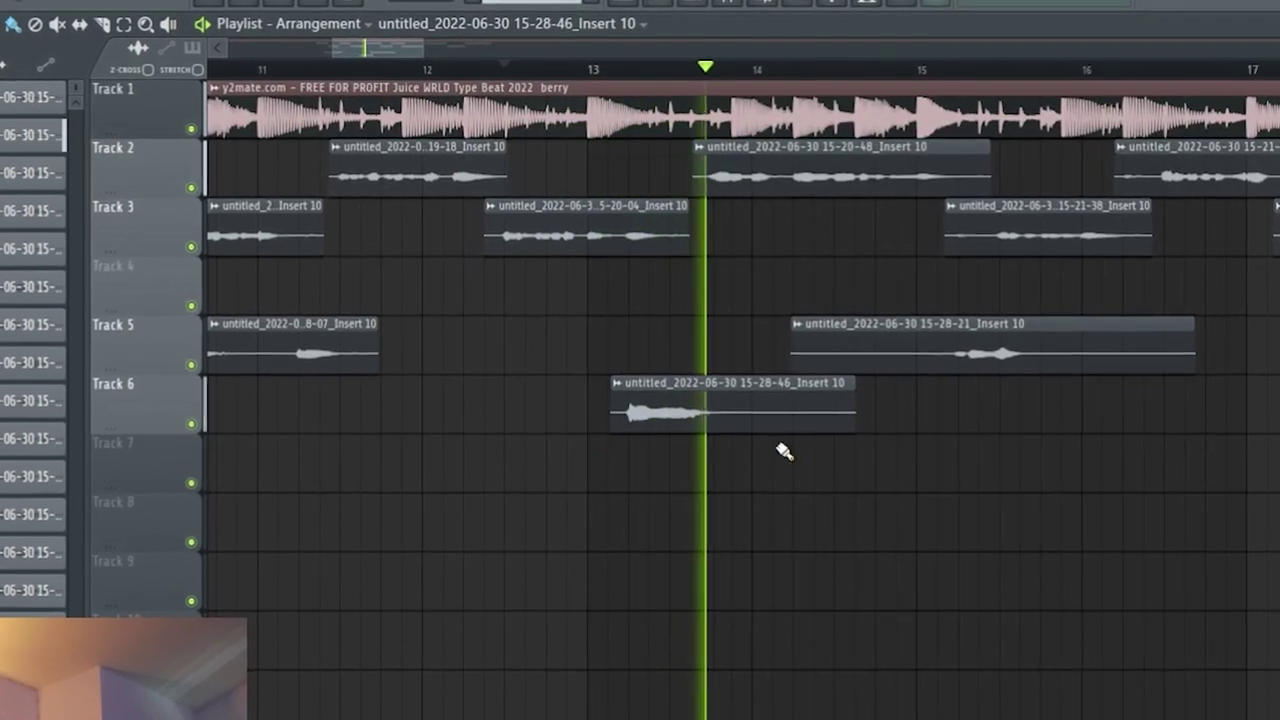
{"action": "left_click_drag", "start_coordinate": [848, 416], "coordinate": [748, 416]}
{"action": "scroll", "coordinate": [658, 391], "scroll_direction": "right", "scroll_amount": 3}
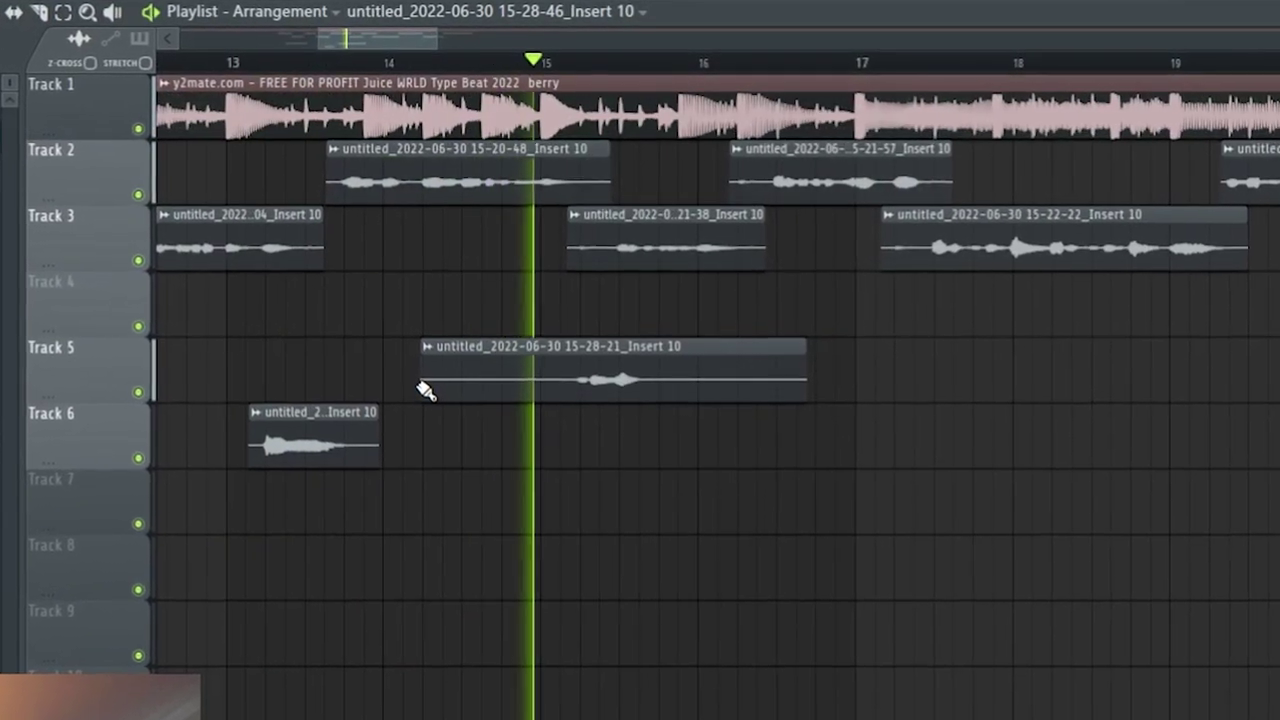
Trim the Track 5 take's start to just before bar 15 and record a vocal with trimmed start on Track 4 near bar 14
{"action": "left_click_drag", "start_coordinate": [425, 390], "coordinate": [522, 390]}
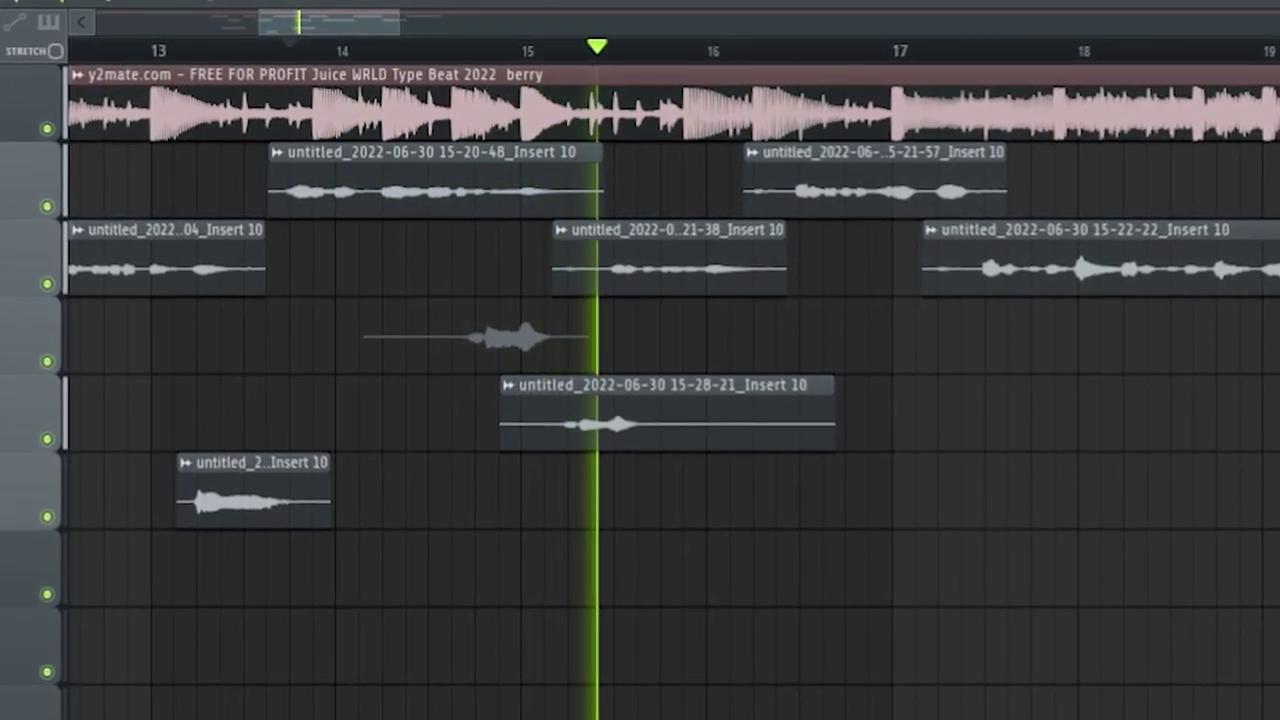
{"action": "key", "text": "r"}
{"action": "left_click_drag", "start_coordinate": [364, 349], "coordinate": [577, 366]}
{"action": "key", "text": "ctrl+z"}
Finish recording the vocal take on Track 9 past bar 17
{"action": "scroll", "coordinate": [840, 146], "scroll_direction": "up", "scroll_amount": 3}
{"action": "left_click", "coordinate": [660, 46]}
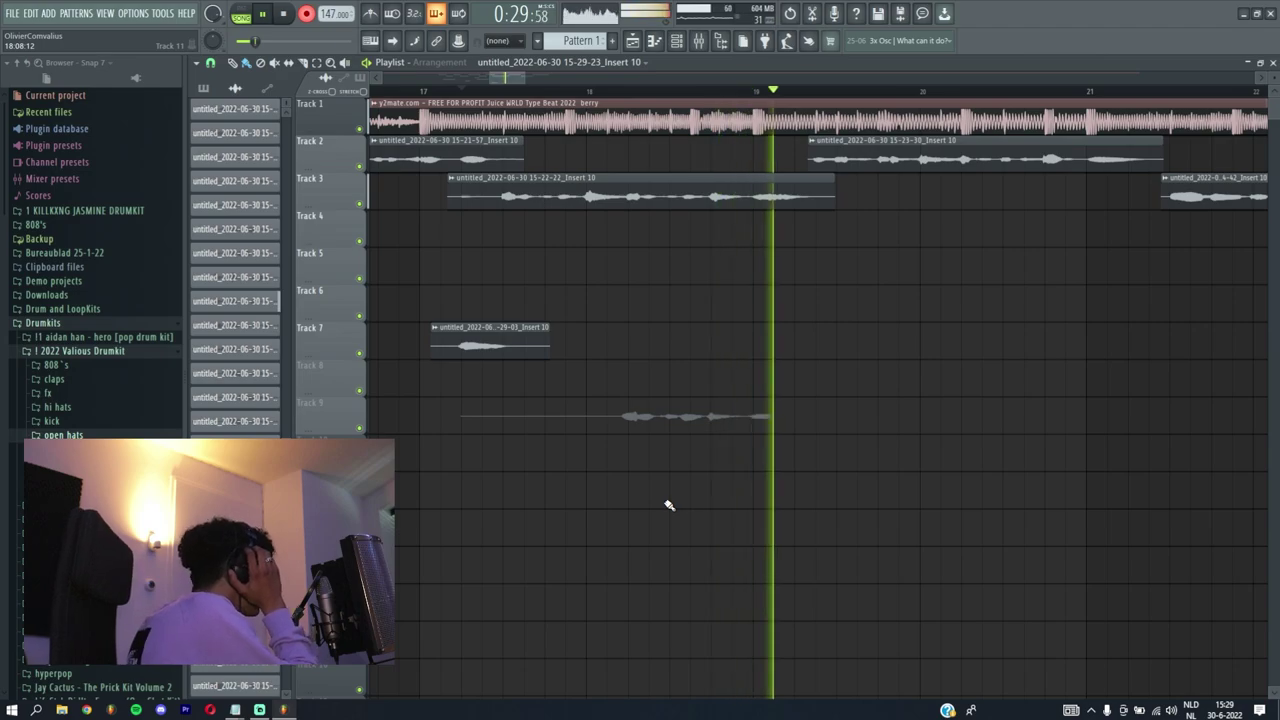
{"action": "left_click", "coordinate": [307, 15]}
{"action": "scroll", "coordinate": [466, 209], "scroll_direction": "down", "scroll_amount": 3}
{"action": "scroll", "coordinate": [696, 216], "scroll_direction": "up", "scroll_amount": 3}
Try a short vocal take on Track 8 near bar 21, play it back and delete it
{"action": "left_click", "coordinate": [560, 91]}
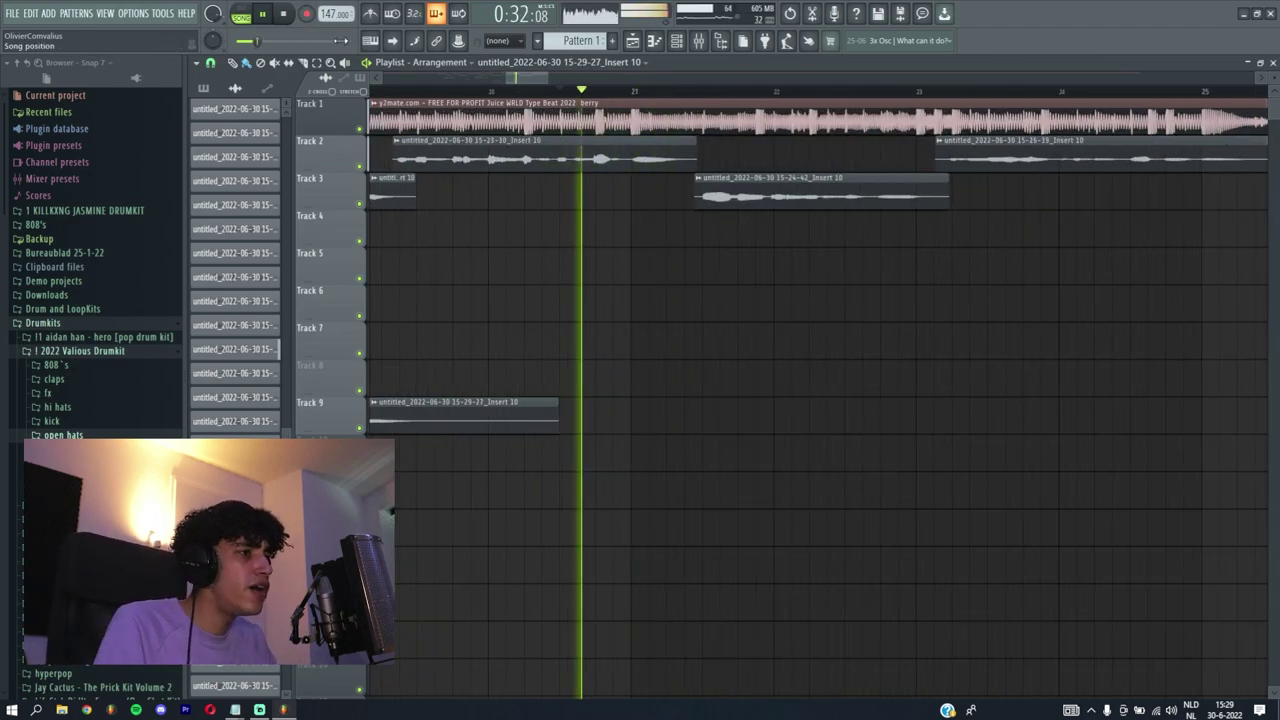
{"action": "left_click", "coordinate": [308, 14]}
{"action": "left_click", "coordinate": [560, 91]}
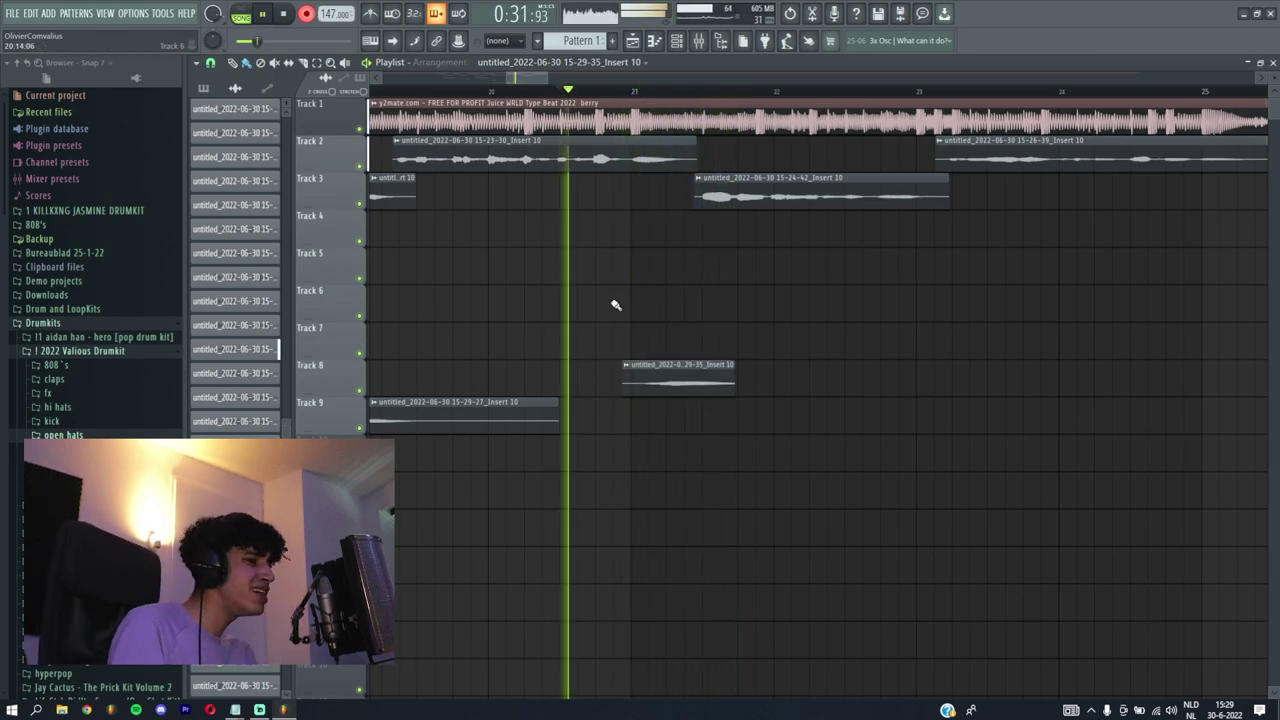
{"action": "right_click", "coordinate": [644, 378]}
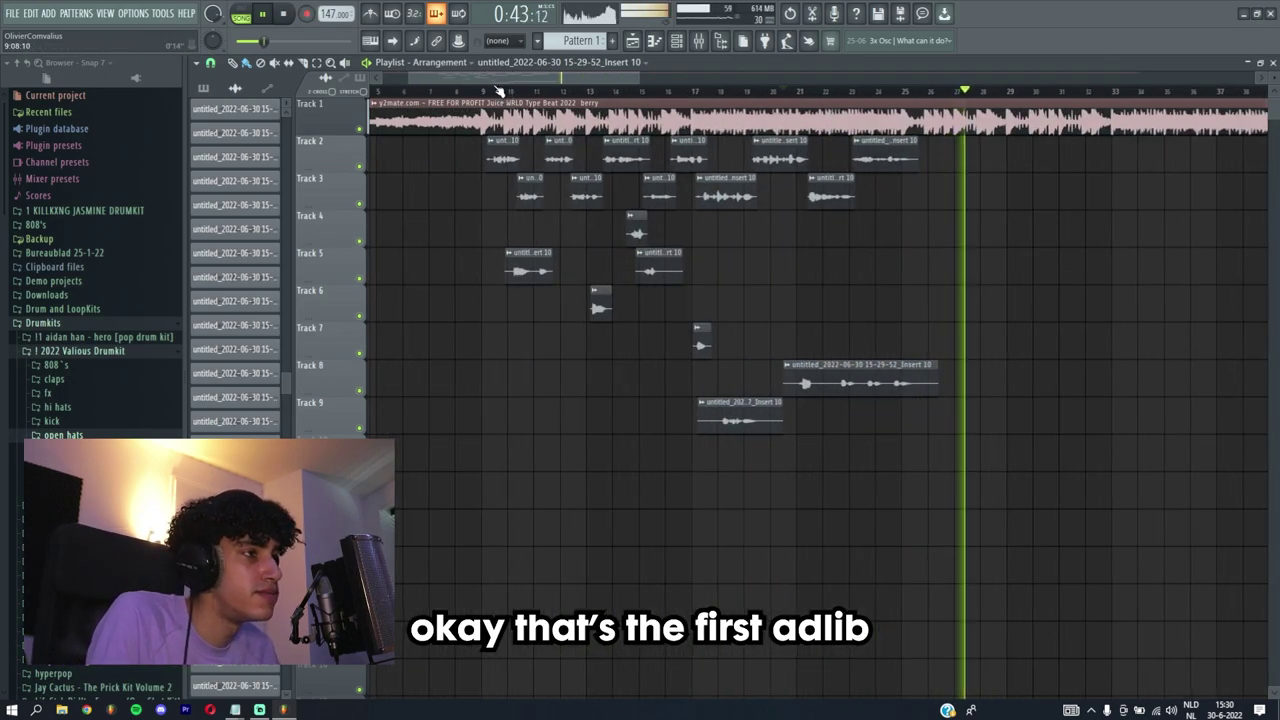
During playback from past bar 9, move the Track 6 take near bar 13 and the Track 4 take past bar 14 onto Track 5
{"action": "left_click", "coordinate": [499, 91]}
{"action": "scroll", "coordinate": [598, 244], "scroll_direction": "up", "scroll_amount": 2}
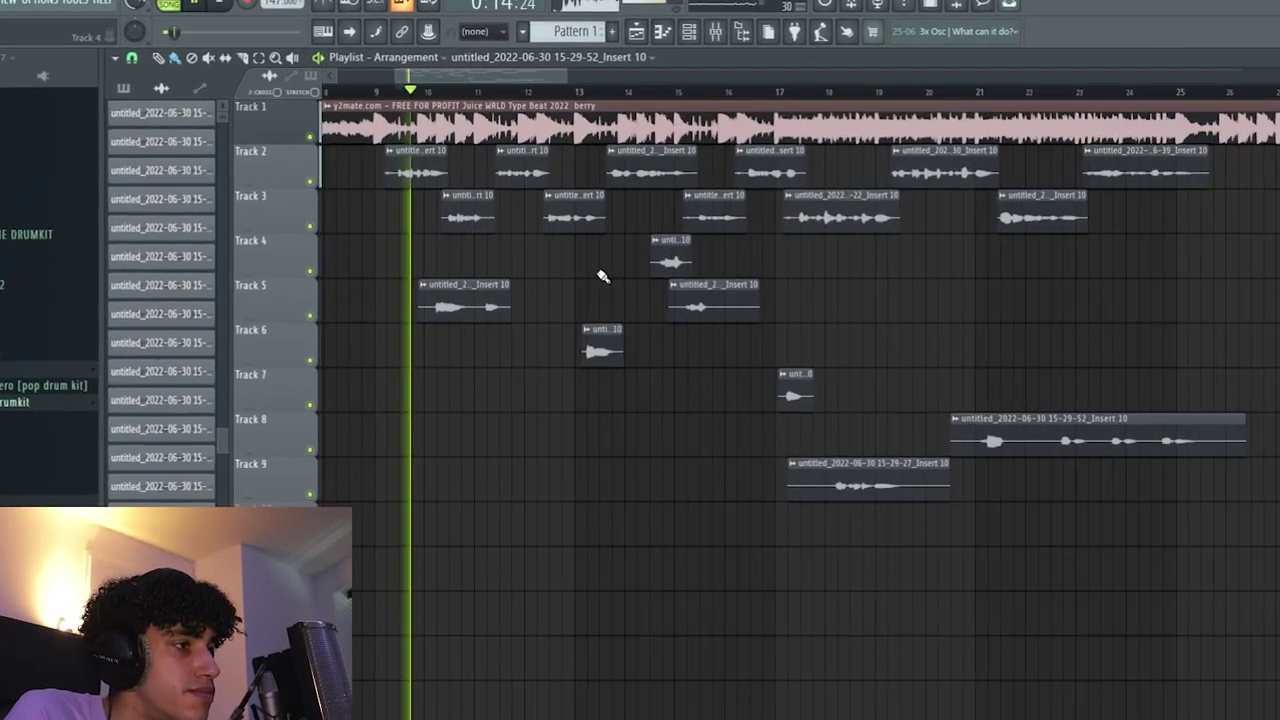
{"action": "left_click_drag", "start_coordinate": [606, 272], "coordinate": [585, 340]}
{"action": "key", "text": "shift+Up"}
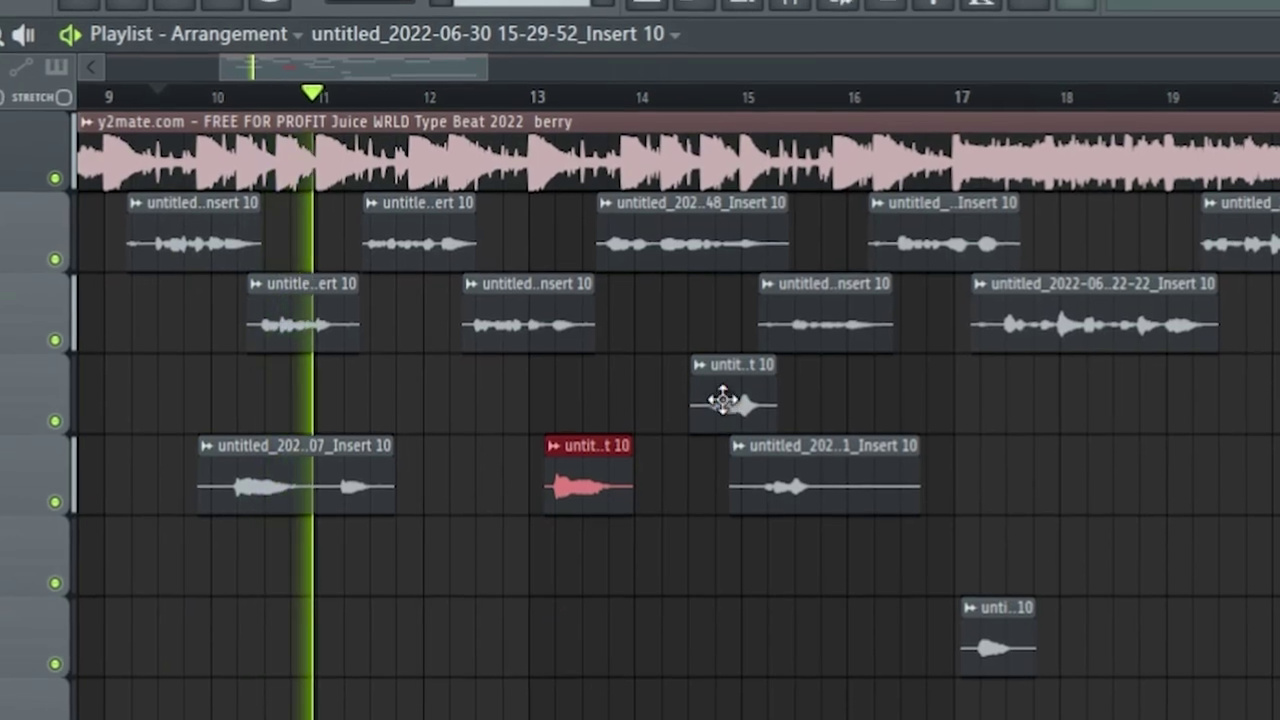
{"action": "left_click", "coordinate": [727, 397], "text": "ctrl"}
{"action": "key", "text": "shift+Down"}
Trim both ends of the overlapping Track 5 take around bar 15 so only its vocal phrase remains
{"action": "scroll", "coordinate": [840, 529], "scroll_direction": "up", "scroll_amount": 2}
{"action": "scroll", "coordinate": [825, 533], "scroll_direction": "up", "scroll_amount": 2}
{"action": "left_click", "coordinate": [778, 516], "text": "ctrl"}
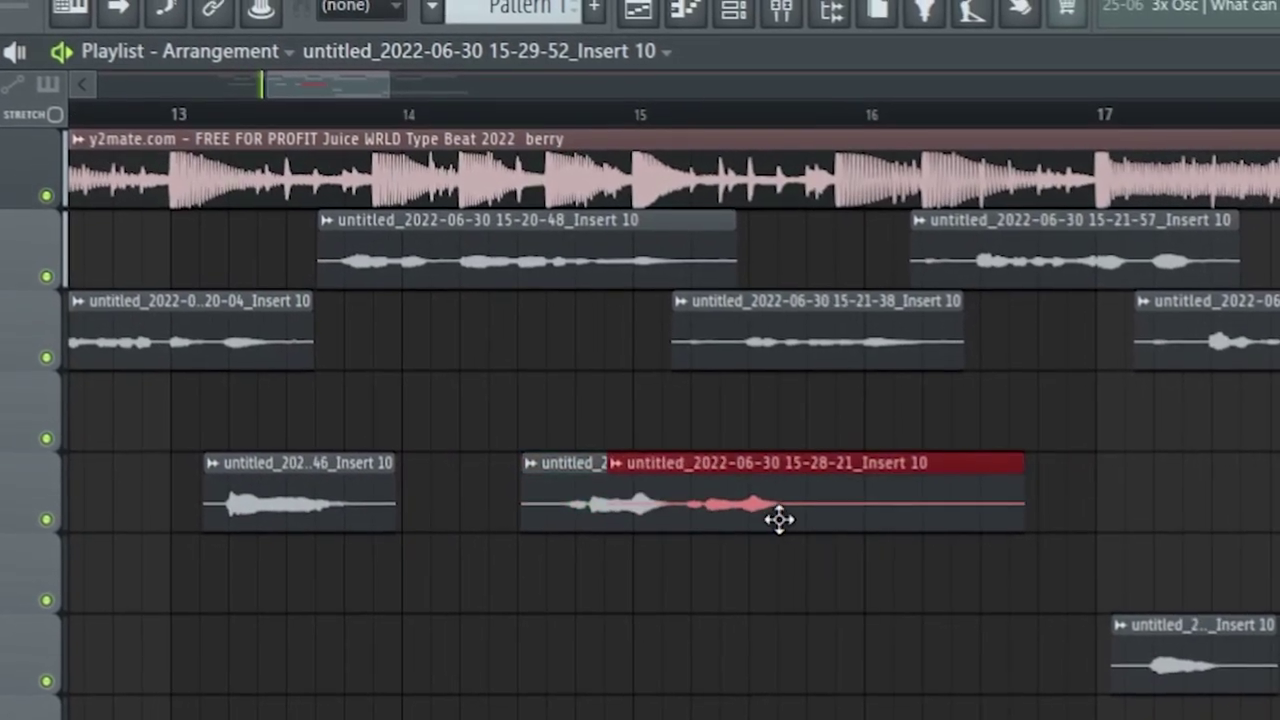
{"action": "left_click_drag", "start_coordinate": [606, 504], "coordinate": [683, 541]}
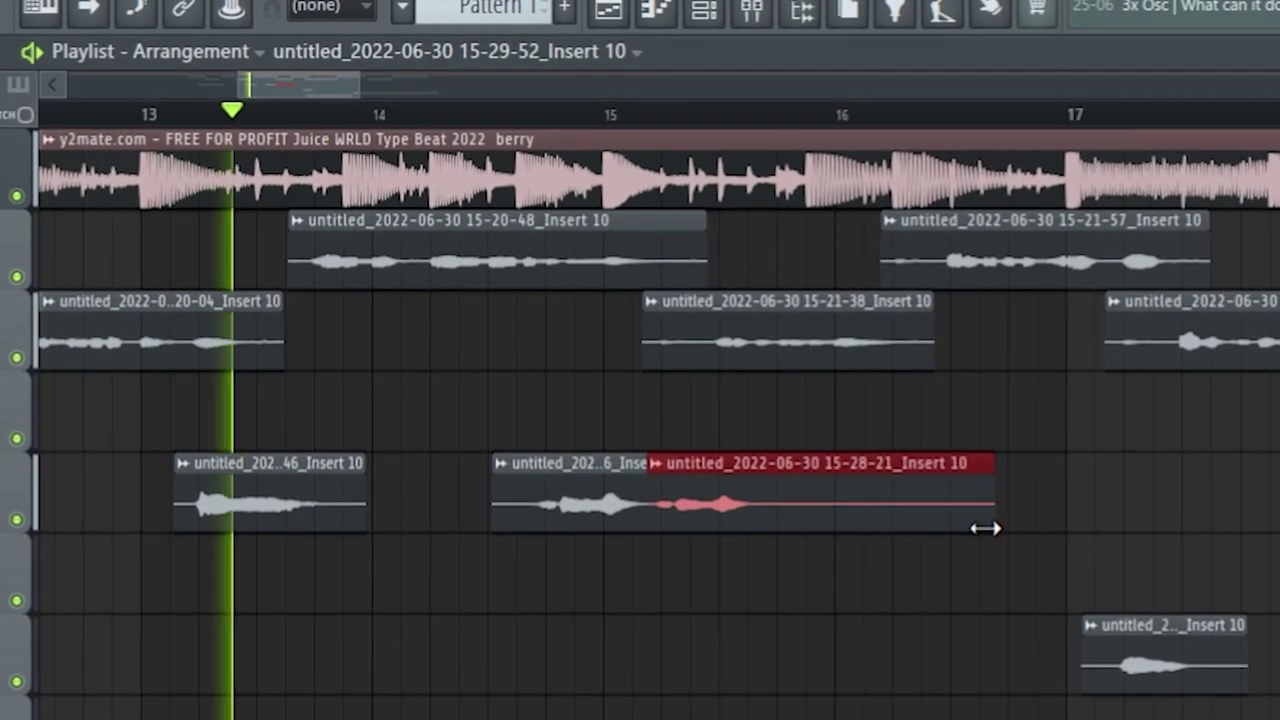
{"action": "left_click_drag", "start_coordinate": [993, 532], "coordinate": [808, 562]}
Move the short Track 7 take at bar 17 up to Track 5 and clear the selection
{"action": "scroll", "coordinate": [808, 562], "scroll_direction": "down", "scroll_amount": 3}
{"action": "mouse_move", "coordinate": [754, 618]}
{"action": "left_mouse_down"}
{"action": "mouse_move", "coordinate": [1045, 719]}
{"action": "mouse_move", "coordinate": [1020, 719]}
{"action": "left_mouse_up"}
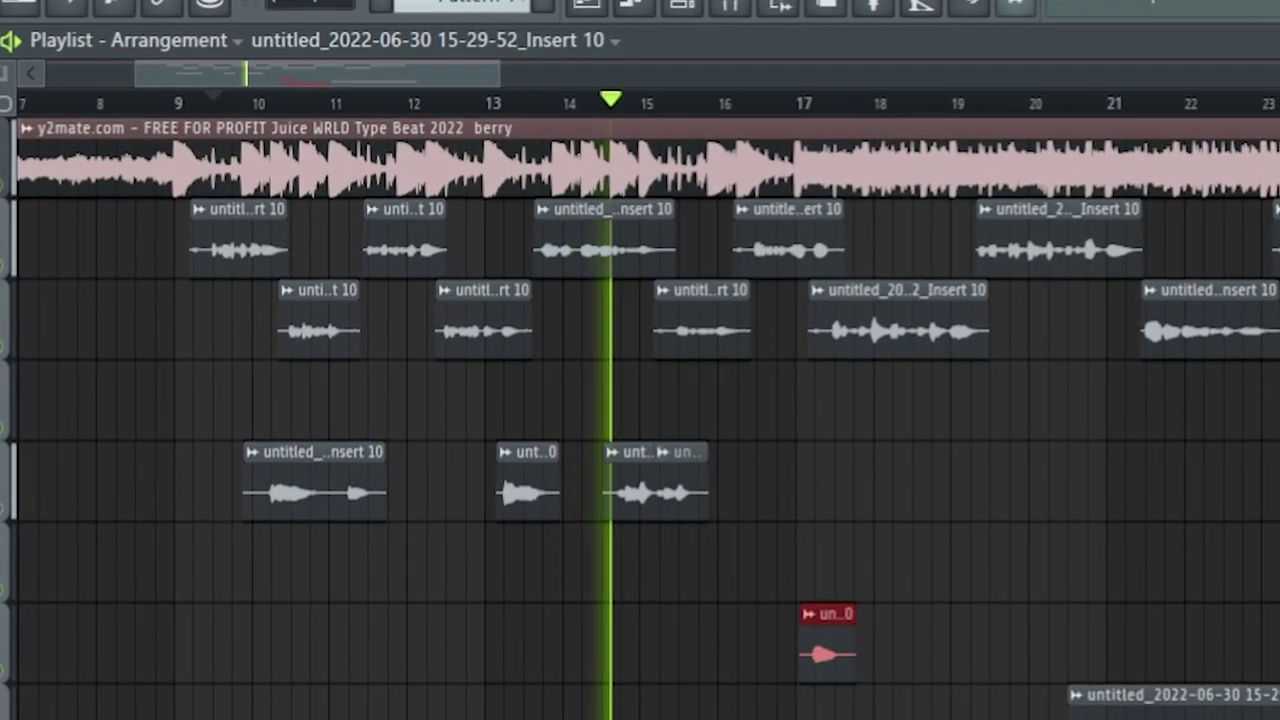
{"action": "key", "text": "shift+Up"}
{"action": "key", "text": "shift+Up"}
{"action": "key", "text": "ctrl+d"}
Trim the Track 9 take's start to about bar 18 and move it up to Track 5
{"action": "left_click_drag", "start_coordinate": [806, 660], "coordinate": [876, 677]}
{"action": "scroll", "coordinate": [893, 660], "scroll_direction": "up", "scroll_amount": 3}
{"action": "left_click", "coordinate": [1097, 633], "text": "ctrl"}
{"action": "key", "text": "shift+Up"}
{"action": "key", "text": "shift+Up"}
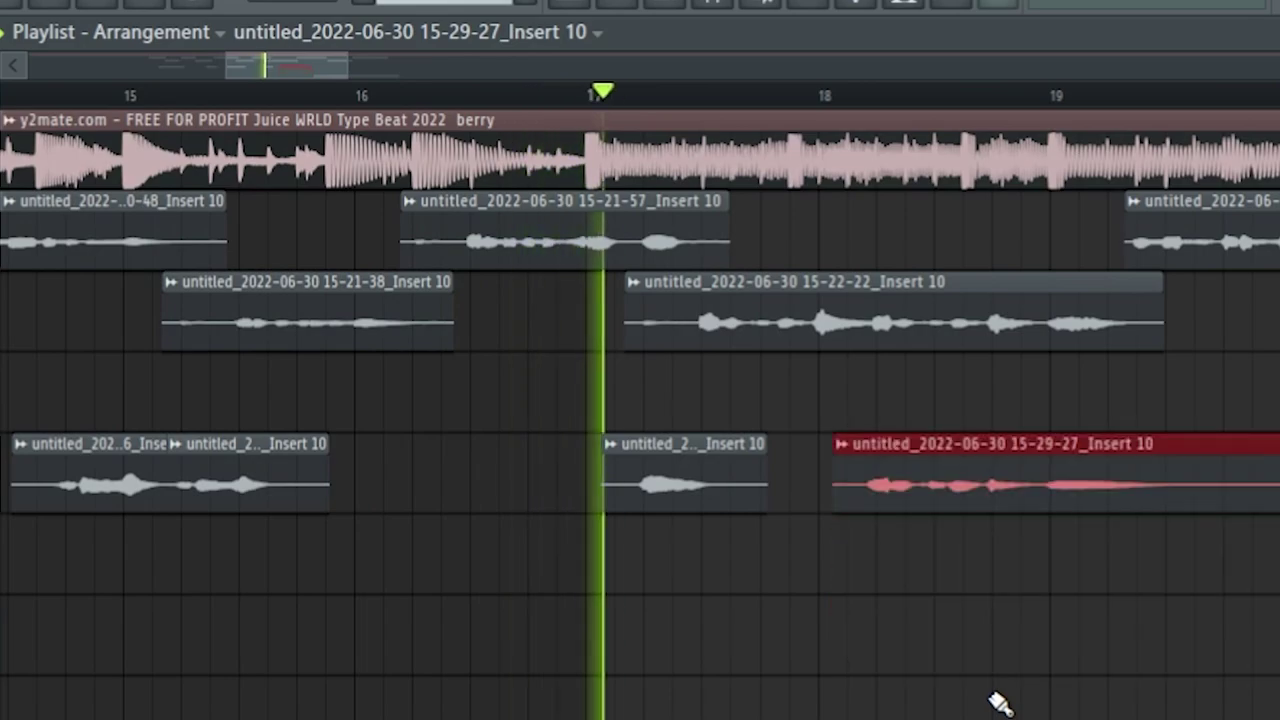
Move the long Track 8 take starting just before bar 21 up to Track 5
{"action": "scroll", "coordinate": [983, 655], "scroll_direction": "down", "scroll_amount": 1}
{"action": "scroll", "coordinate": [980, 654], "scroll_direction": "right", "scroll_amount": 3}
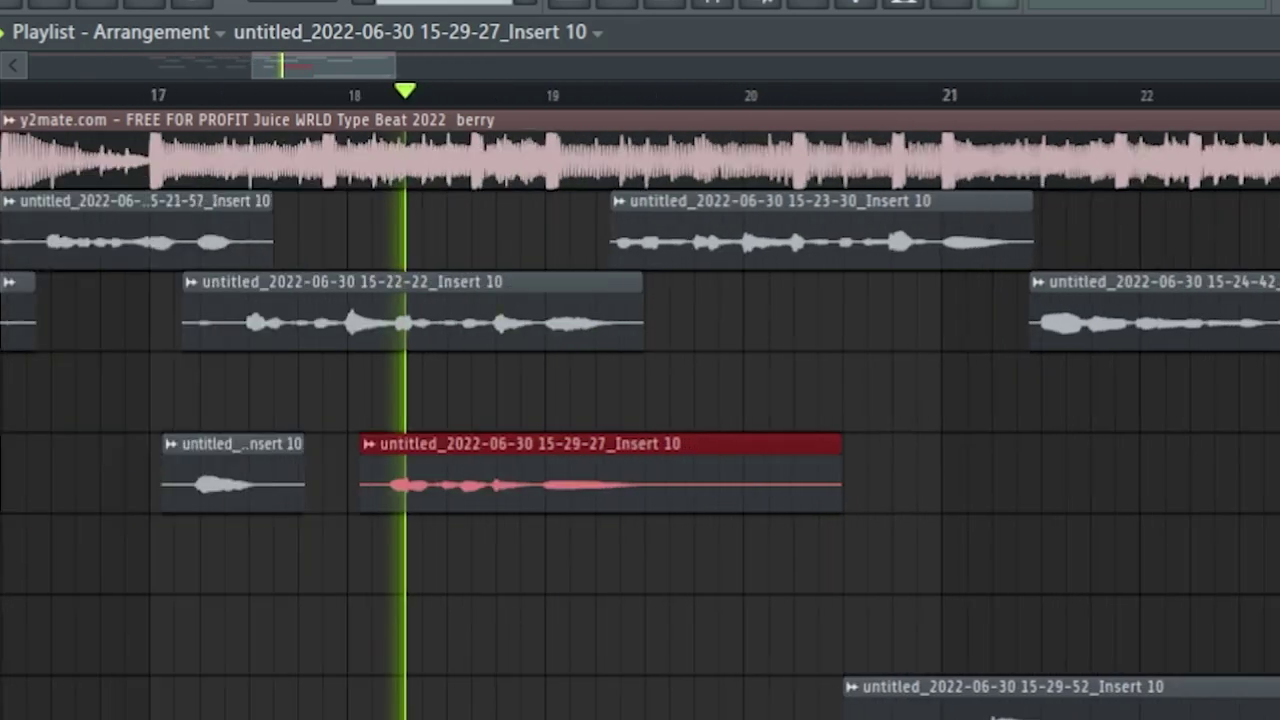
{"action": "scroll", "coordinate": [1240, 650], "scroll_direction": "up", "scroll_amount": 1}
{"action": "left_click_drag", "start_coordinate": [1101, 599], "coordinate": [1256, 719]}
{"action": "key", "text": "shift+Up"}
{"action": "key", "text": "shift+Up"}
{"action": "key", "text": "shift+Up"}
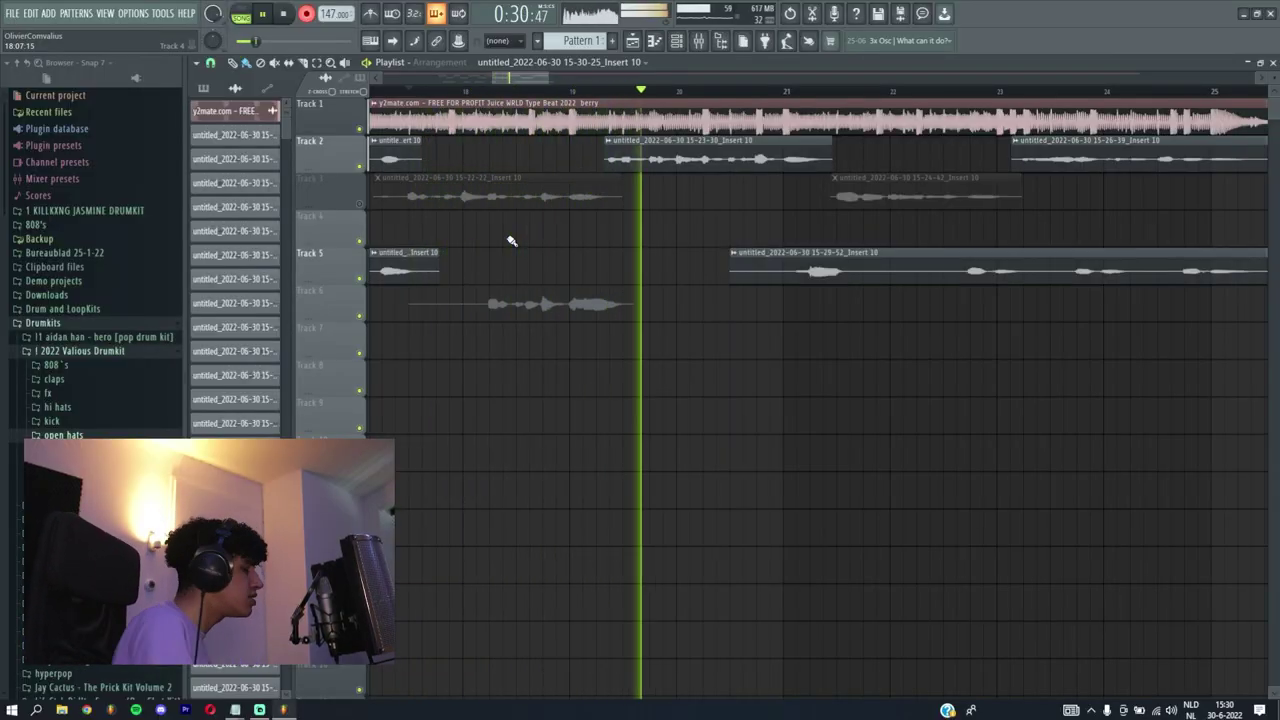
Finish recording the replacement vocal on Track 6 near bar 18 and play it back
{"action": "left_click", "coordinate": [306, 15]}
{"action": "scroll", "coordinate": [428, 80], "scroll_direction": "left", "scroll_amount": 1}
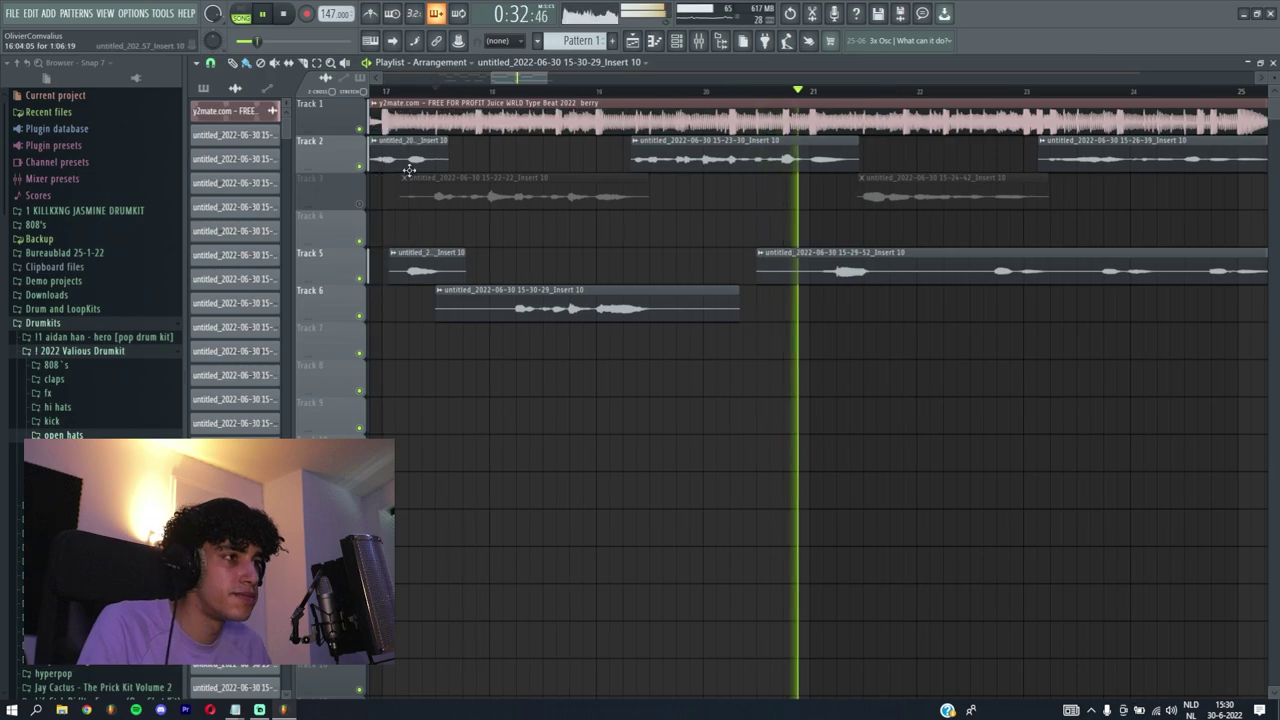
{"action": "left_click", "coordinate": [480, 93]}
Unmute Track 3 and trim the silence off the start of the Track 6 take
{"action": "left_click", "coordinate": [371, 204]}
{"action": "left_click_drag", "start_coordinate": [439, 316], "coordinate": [446, 316]}
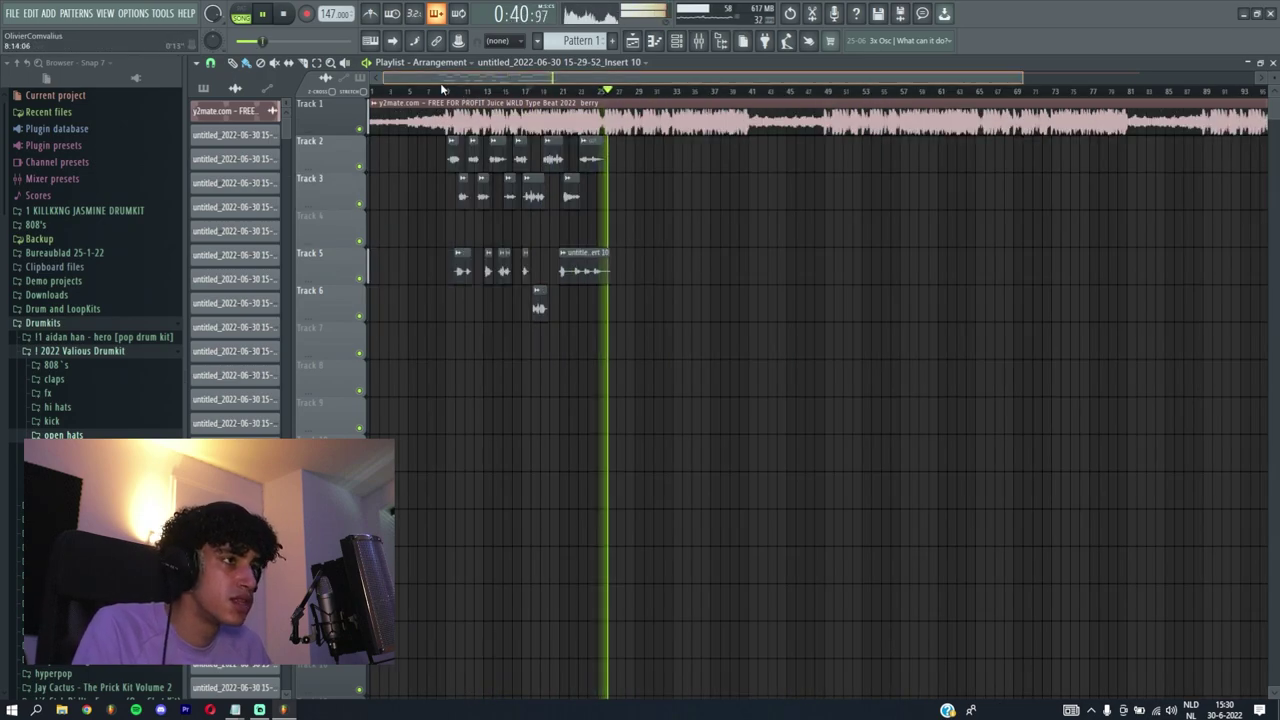
Open the CLA-3A Stereo effect on the Vocals channel in the mixer
{"action": "key", "text": "F9"}
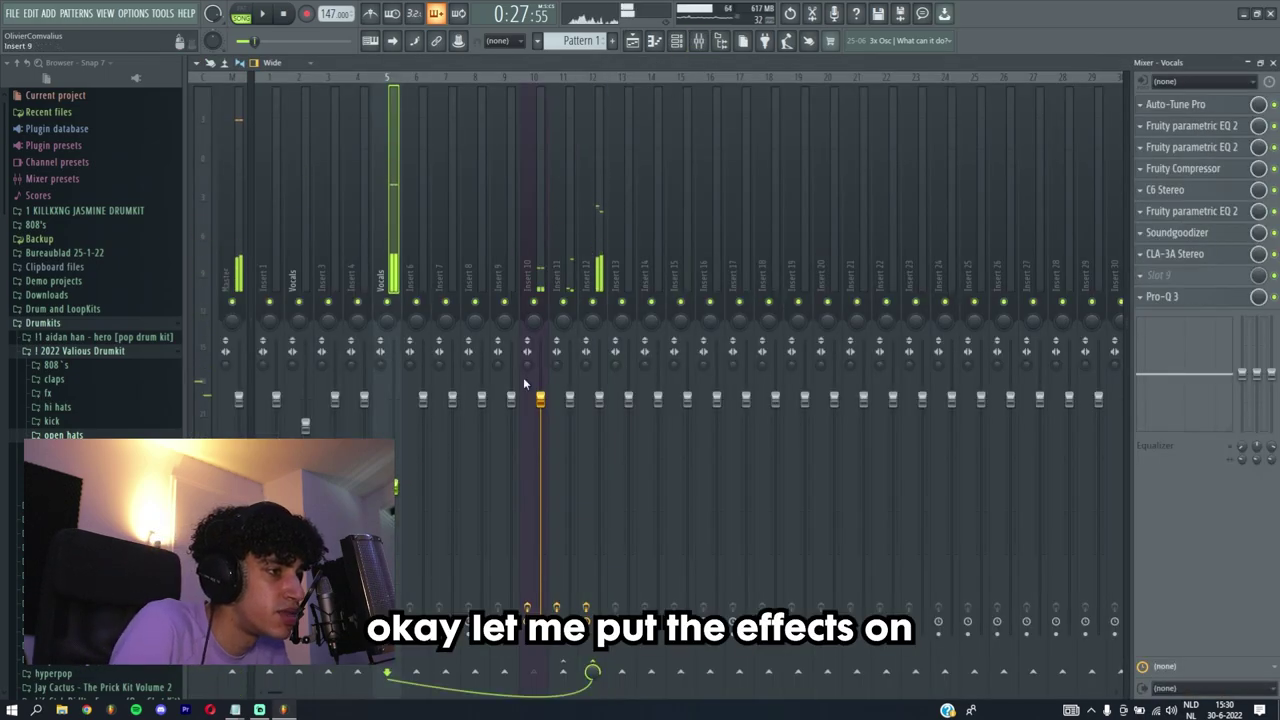
{"action": "left_click", "coordinate": [1205, 254]}
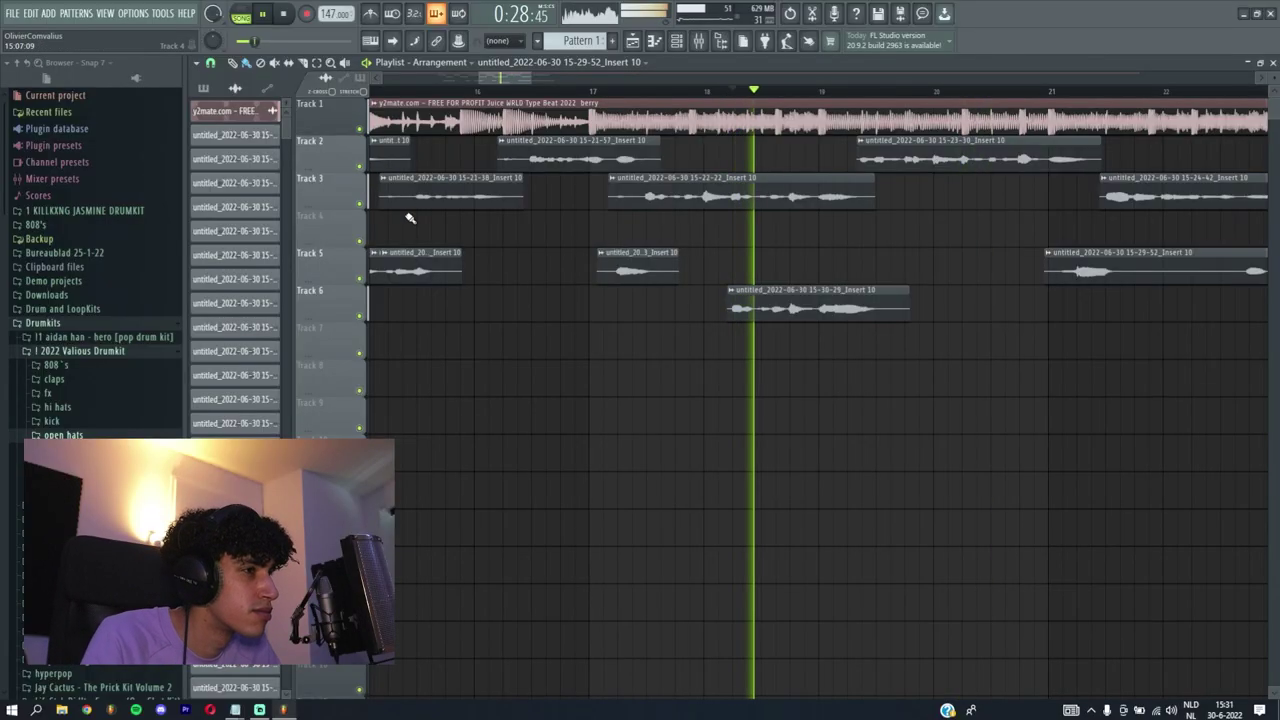
Compare playback around bar 18 with Track 3 muted and unmuted
{"action": "left_click", "coordinate": [362, 204]}
{"action": "left_click", "coordinate": [360, 204]}
{"action": "key", "text": "space"}
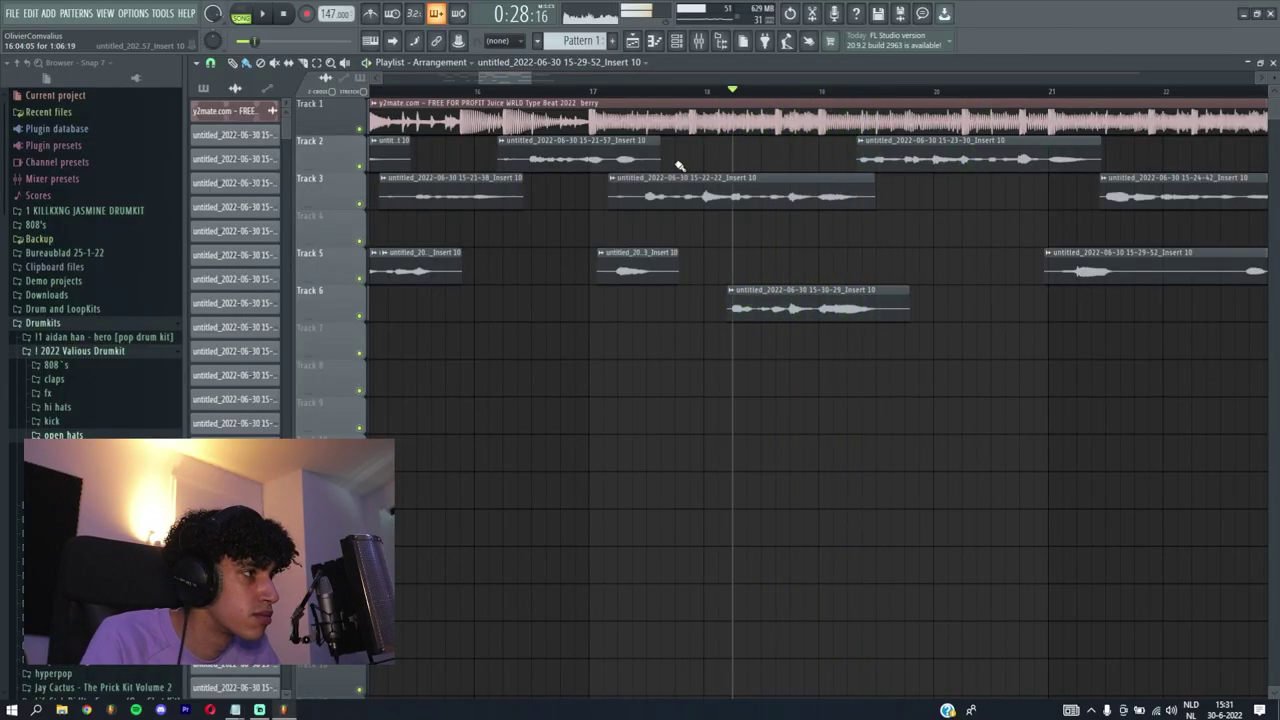
Move the Track 6 take near bar 18 up to Track 5 and clear the selection
{"action": "left_click_drag", "start_coordinate": [804, 214], "coordinate": [821, 331]}
{"action": "key", "text": "shift+Up"}
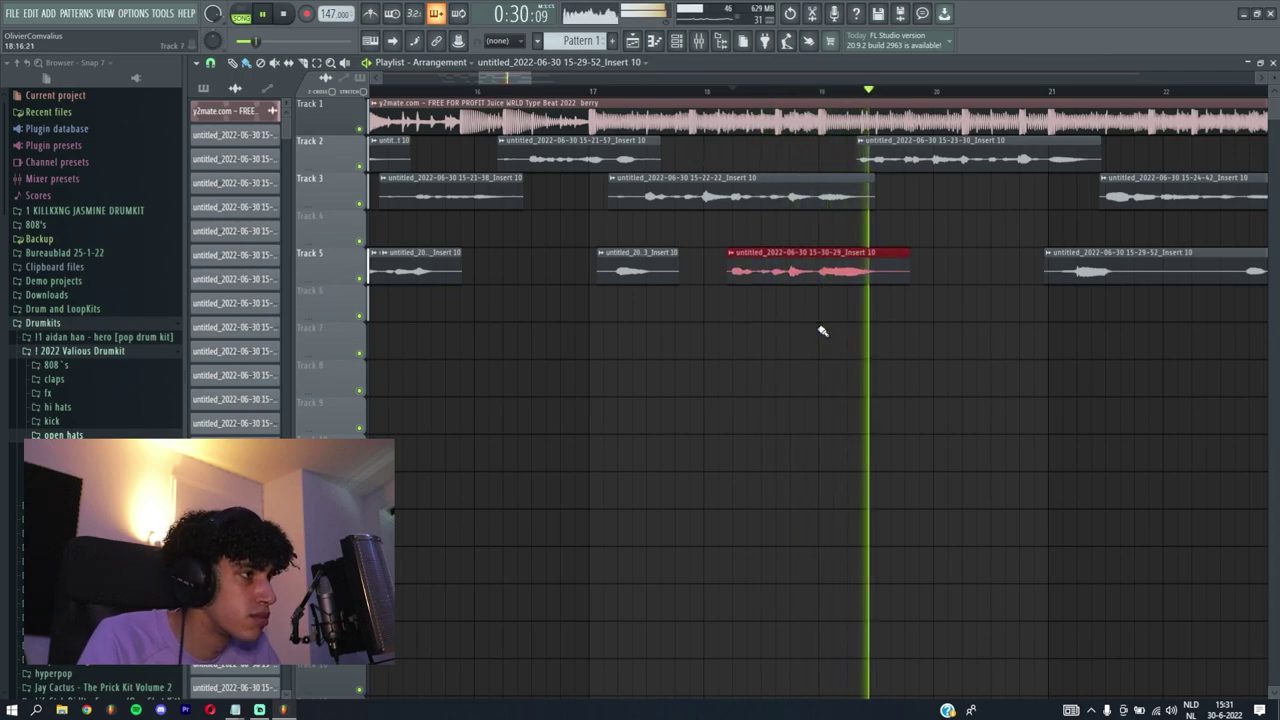
{"action": "left_click", "coordinate": [814, 325], "text": "ctrl"}
Split the long Track 5 take from bar 21 into four clips between its phrases and trim the silence off its end
{"action": "scroll", "coordinate": [780, 272], "scroll_direction": "down", "scroll_amount": 4}
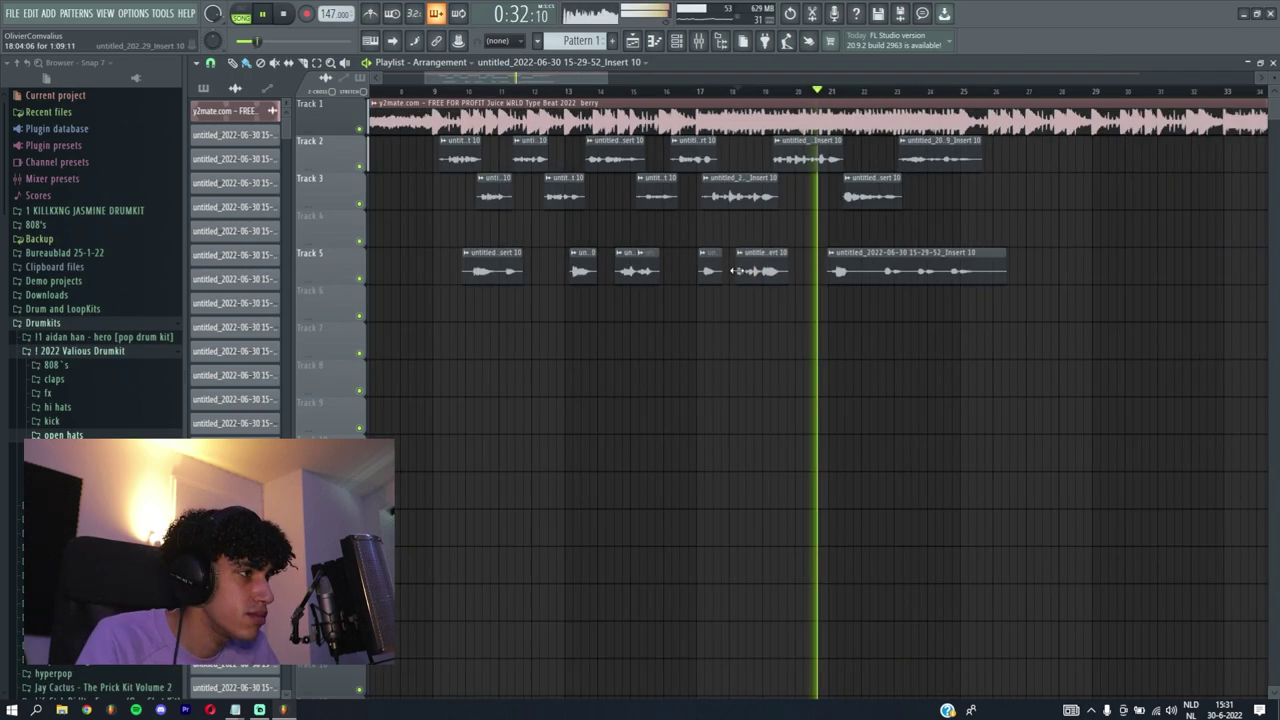
{"action": "scroll", "coordinate": [786, 265], "scroll_direction": "up", "scroll_amount": 2}
{"action": "scroll", "coordinate": [911, 308], "scroll_direction": "down", "scroll_amount": 3}
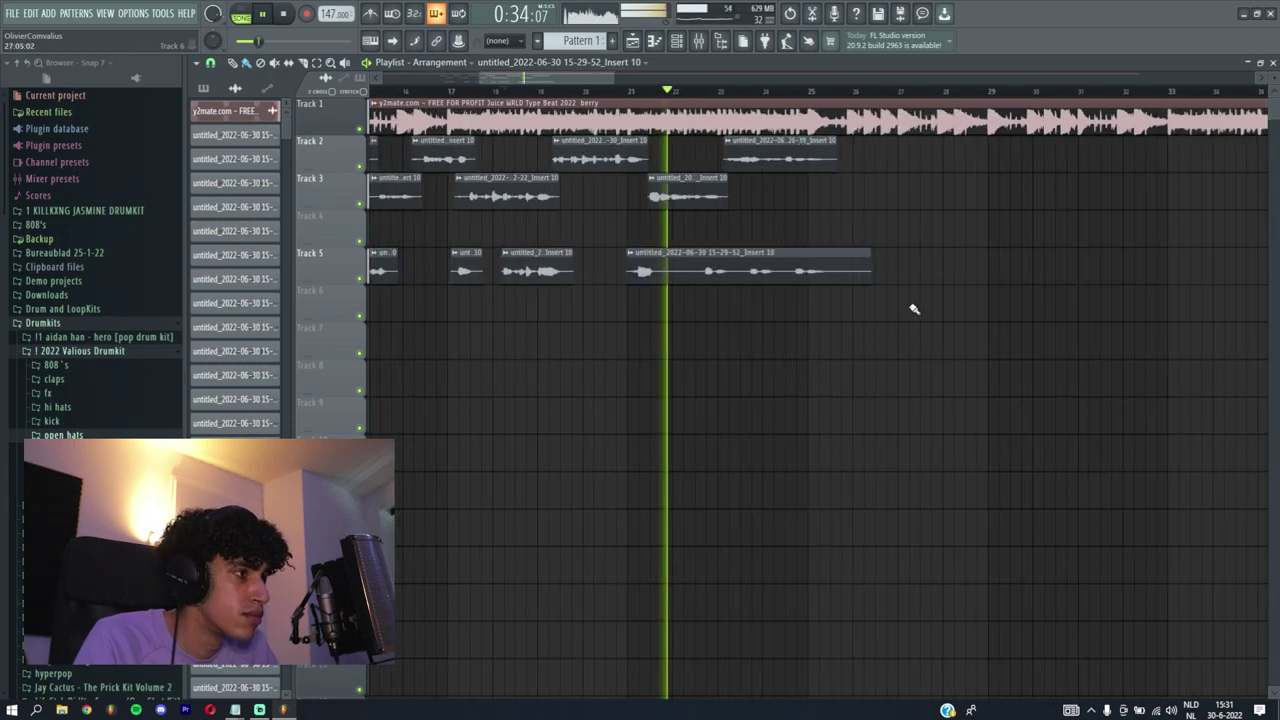
{"action": "scroll", "coordinate": [911, 308], "scroll_direction": "up", "scroll_amount": 1}
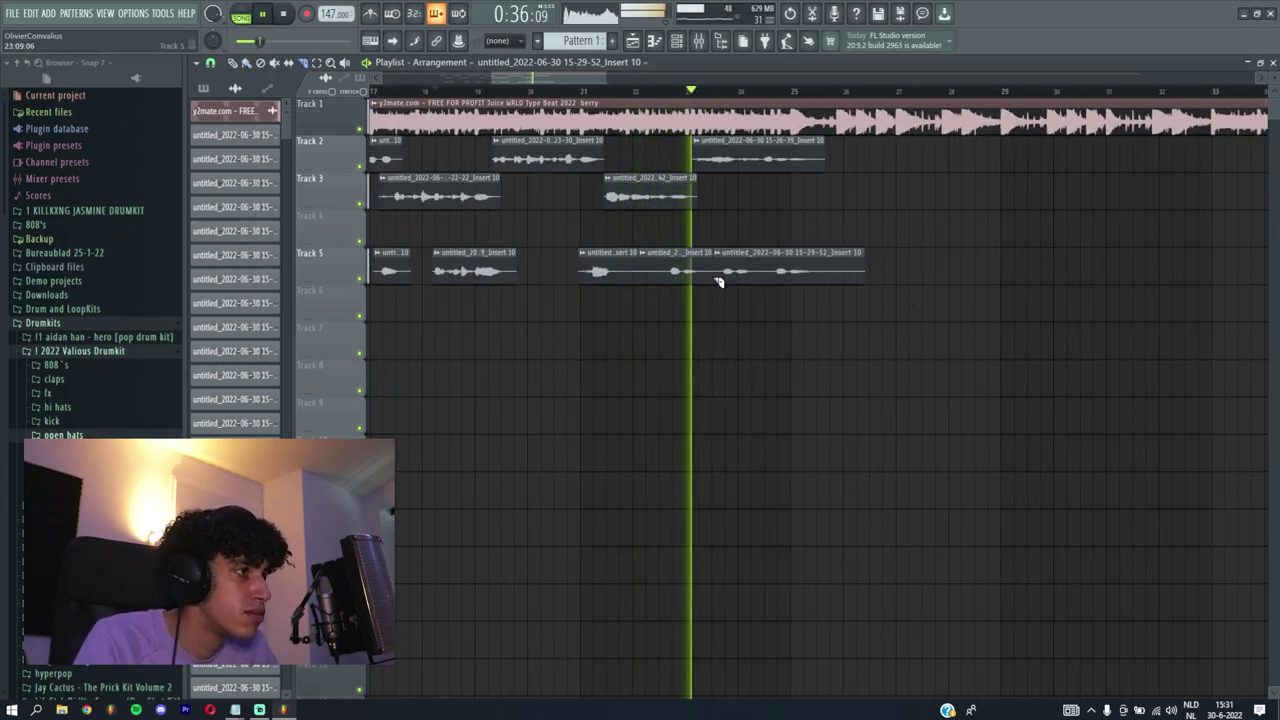
{"action": "left_click", "coordinate": [772, 270]}
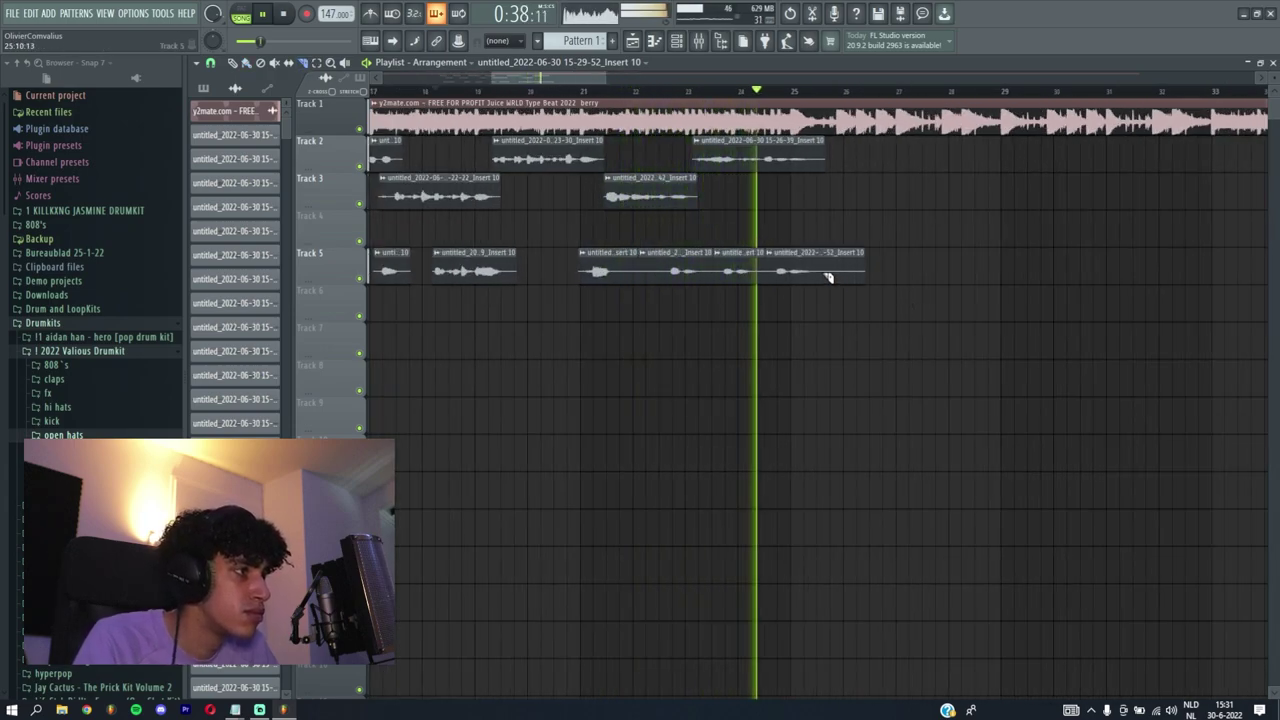
{"action": "scroll", "coordinate": [745, 280], "scroll_direction": "up", "scroll_amount": 3}
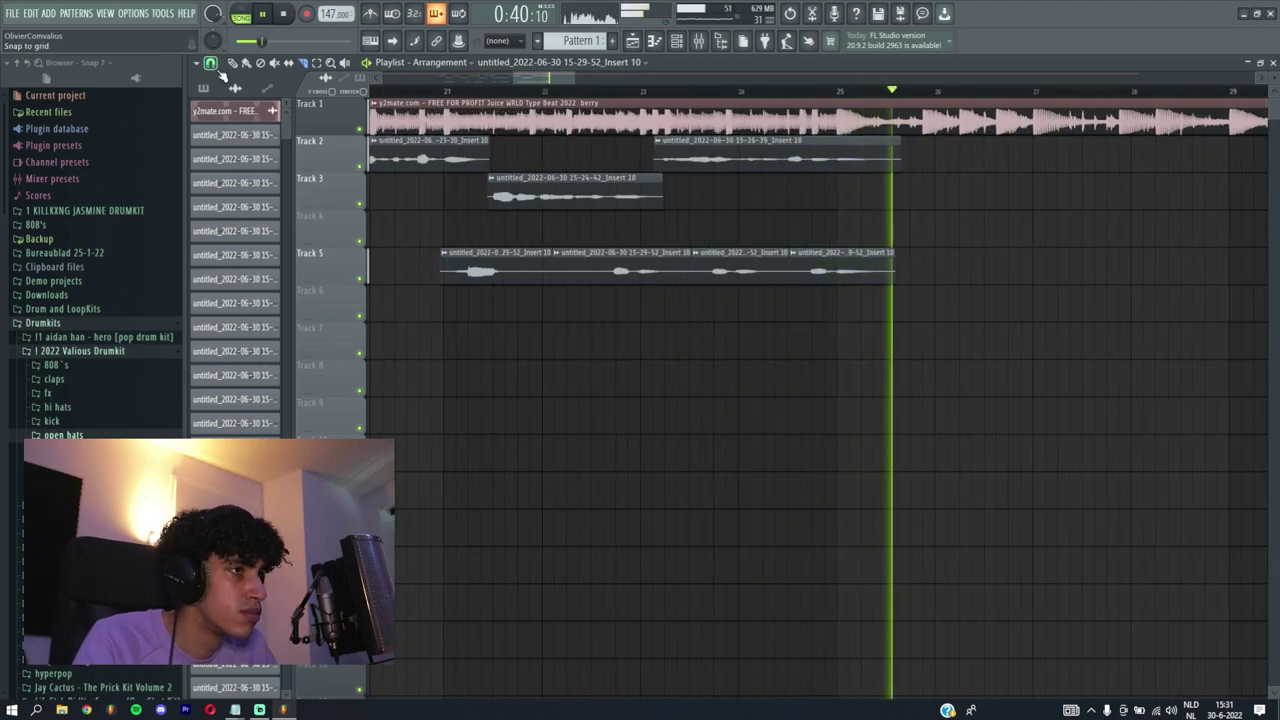
{"action": "scroll", "coordinate": [627, 274], "scroll_direction": "down", "scroll_amount": 4}
{"action": "scroll", "coordinate": [627, 274], "scroll_direction": "up", "scroll_amount": 1}
{"action": "key", "text": "space"}
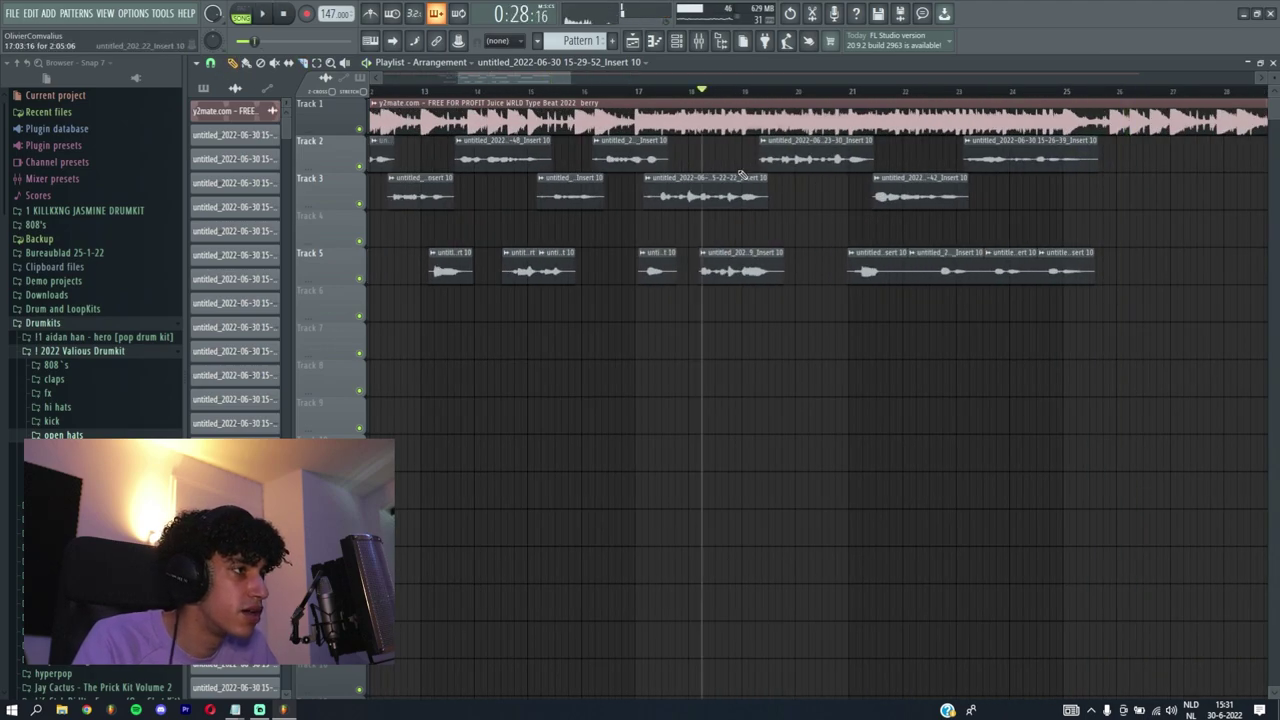
{"action": "left_click", "coordinate": [705, 40]}
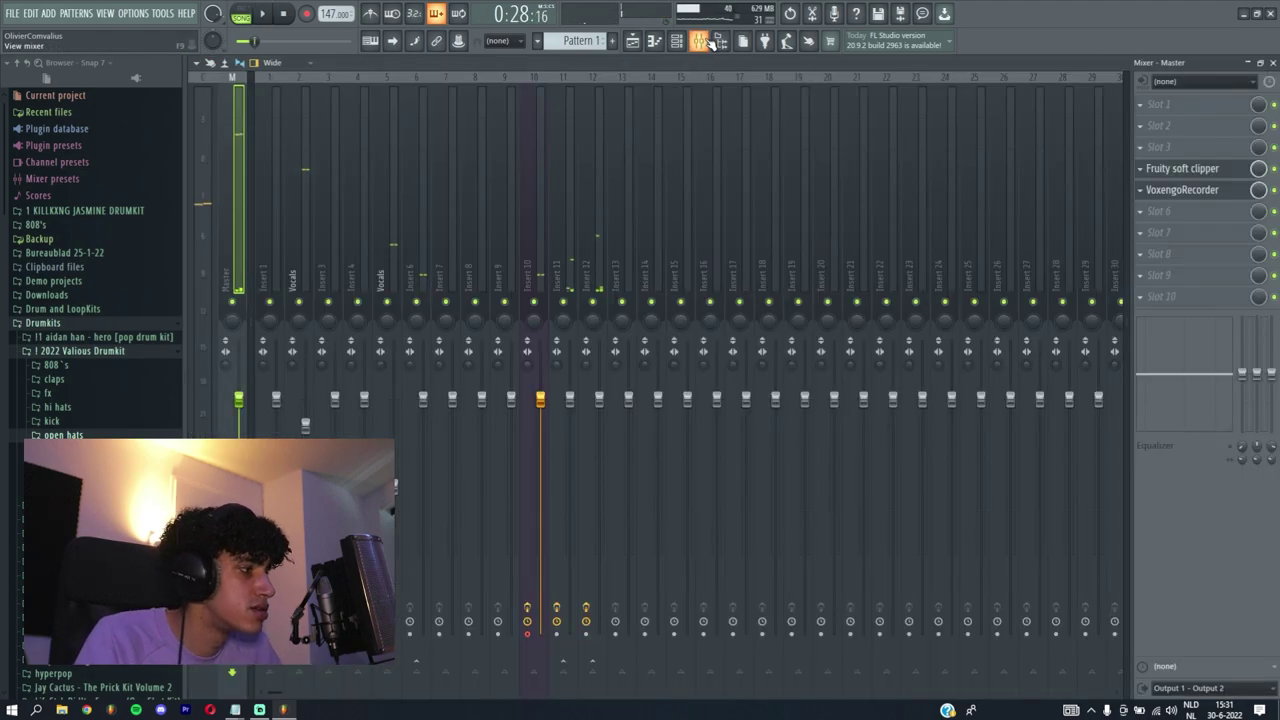
{"action": "left_click", "coordinate": [632, 40]}
Play the Track 5 take past bar 18 and shorten its end to bar 19
{"action": "left_click", "coordinate": [877, 260]}
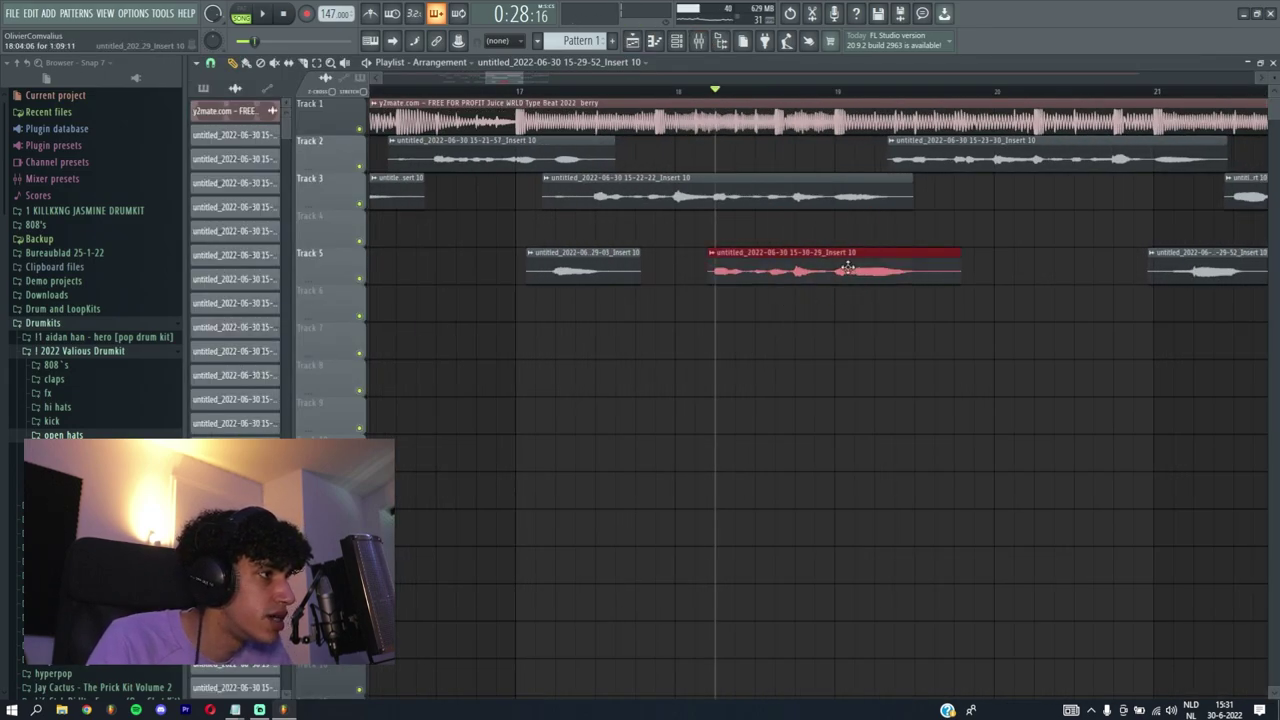
{"action": "key", "text": "space"}
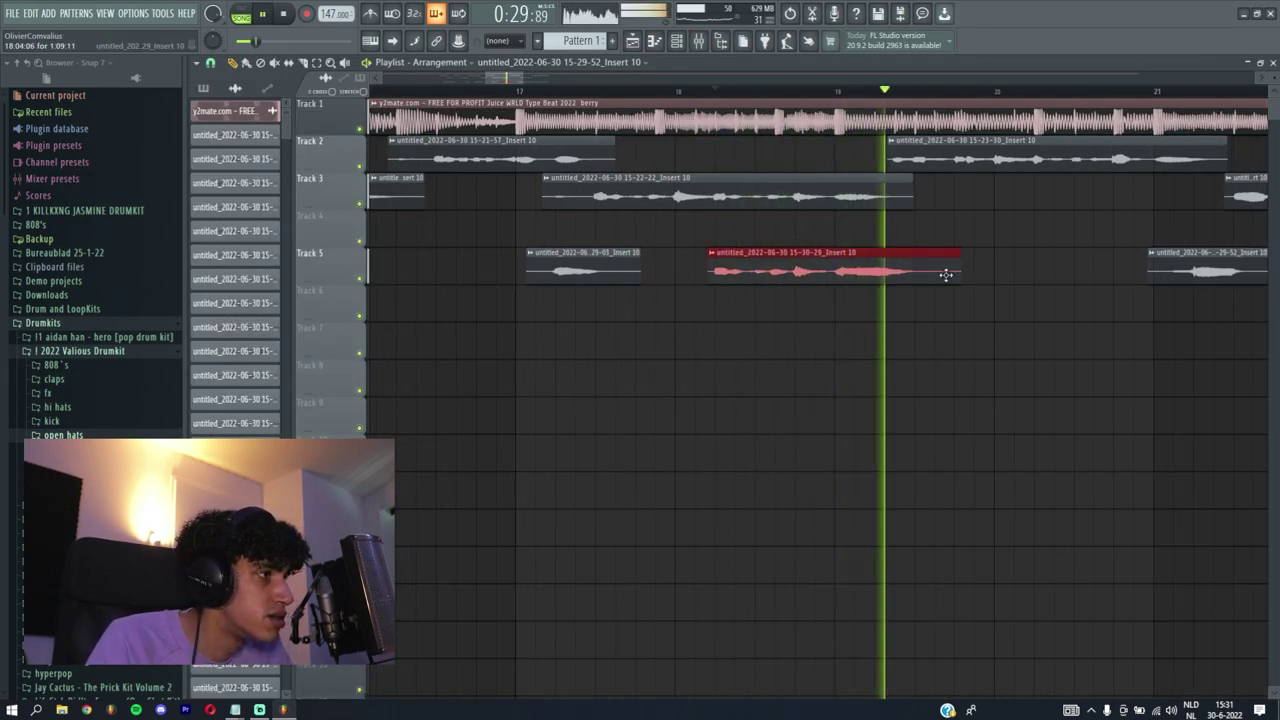
{"action": "left_click_drag", "start_coordinate": [946, 274], "coordinate": [831, 279]}
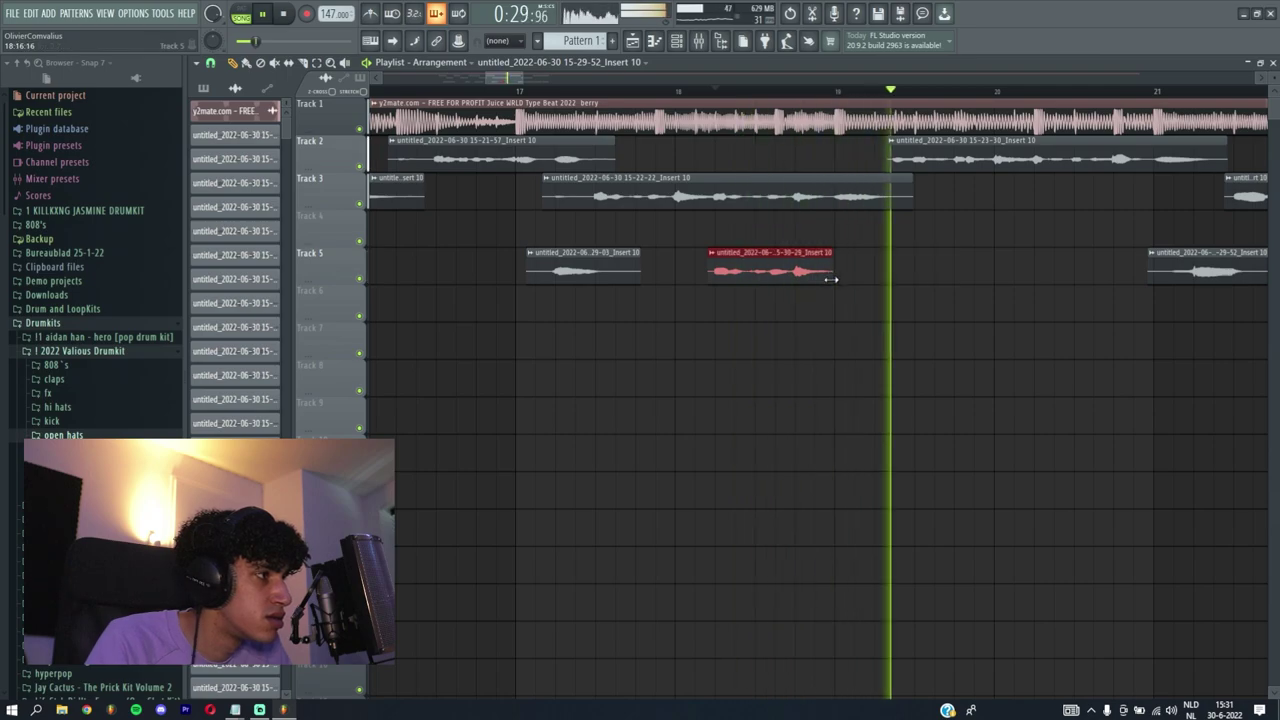
Listen to Tracks 3 and 5 alone around bar 18
{"action": "key", "text": "space"}
{"action": "right_click", "coordinate": [358, 203]}
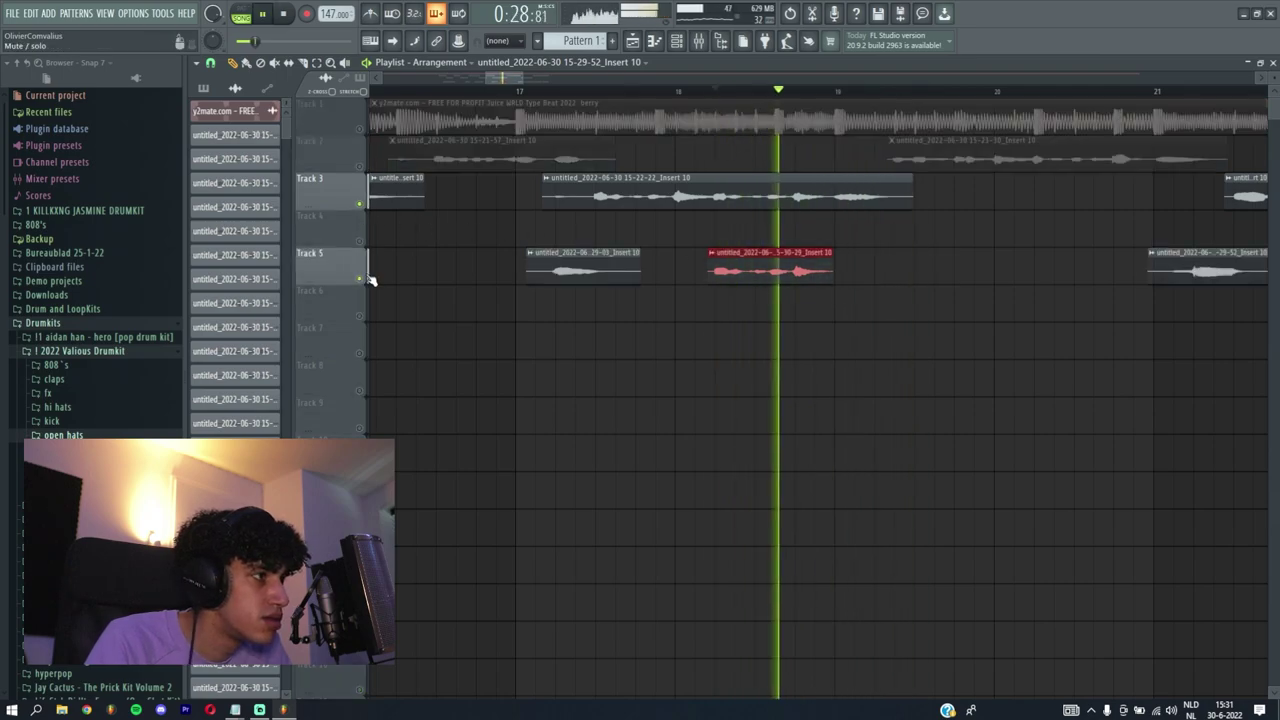
{"action": "key", "text": "space"}
Turn Track 2, the beat and all other muted tracks back on and play the passage near bar 18
{"action": "left_click", "coordinate": [359, 166]}
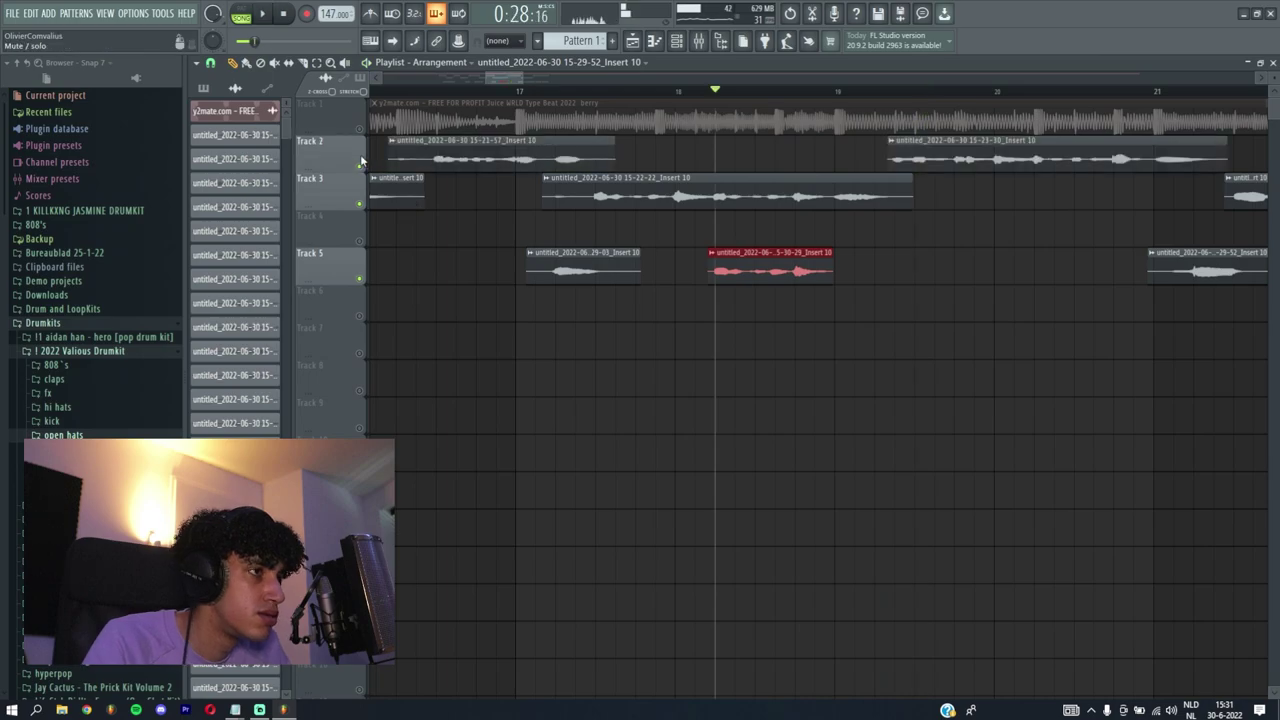
{"action": "left_click", "coordinate": [359, 129]}
{"action": "right_click", "coordinate": [359, 129]}
{"action": "right_click", "coordinate": [359, 129]}
{"action": "key", "text": "space"}
{"action": "scroll", "coordinate": [640, 296], "scroll_direction": "down", "scroll_amount": 5}
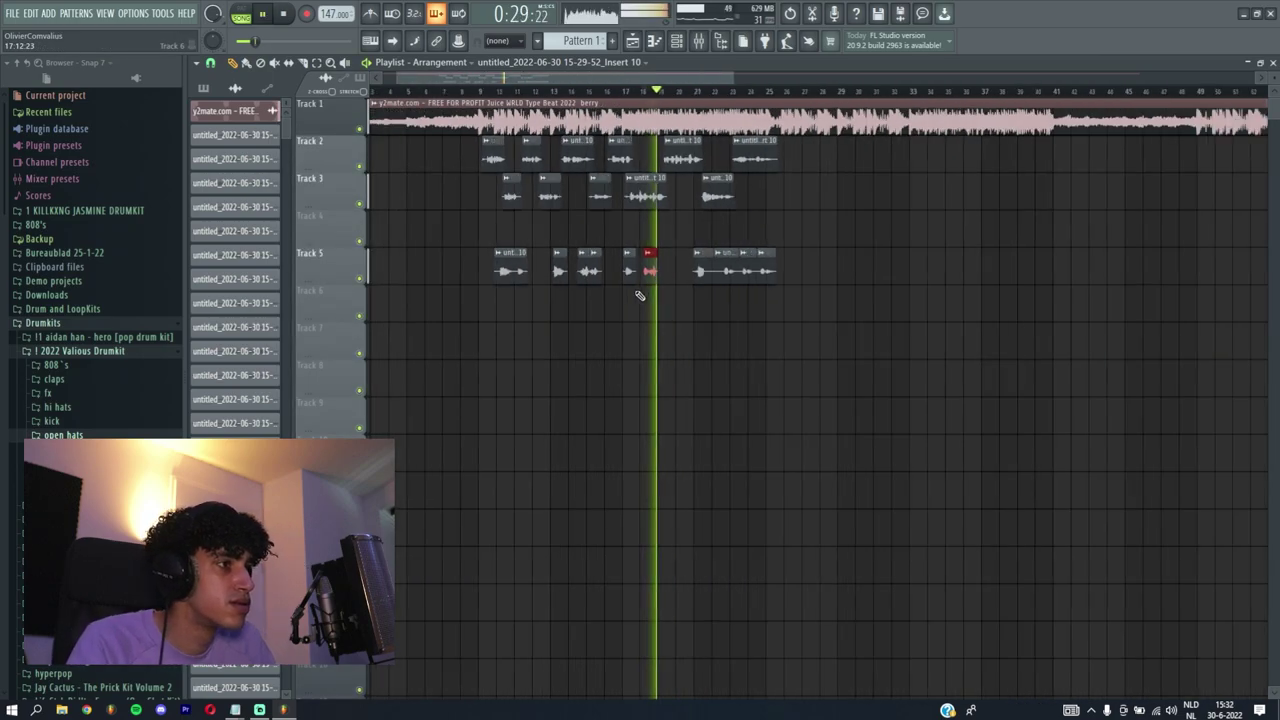
{"action": "key", "text": "space"}
Copy the Vocals channel's settings and effects chain onto Insert 6 in the mixer
{"action": "key", "text": "F9"}
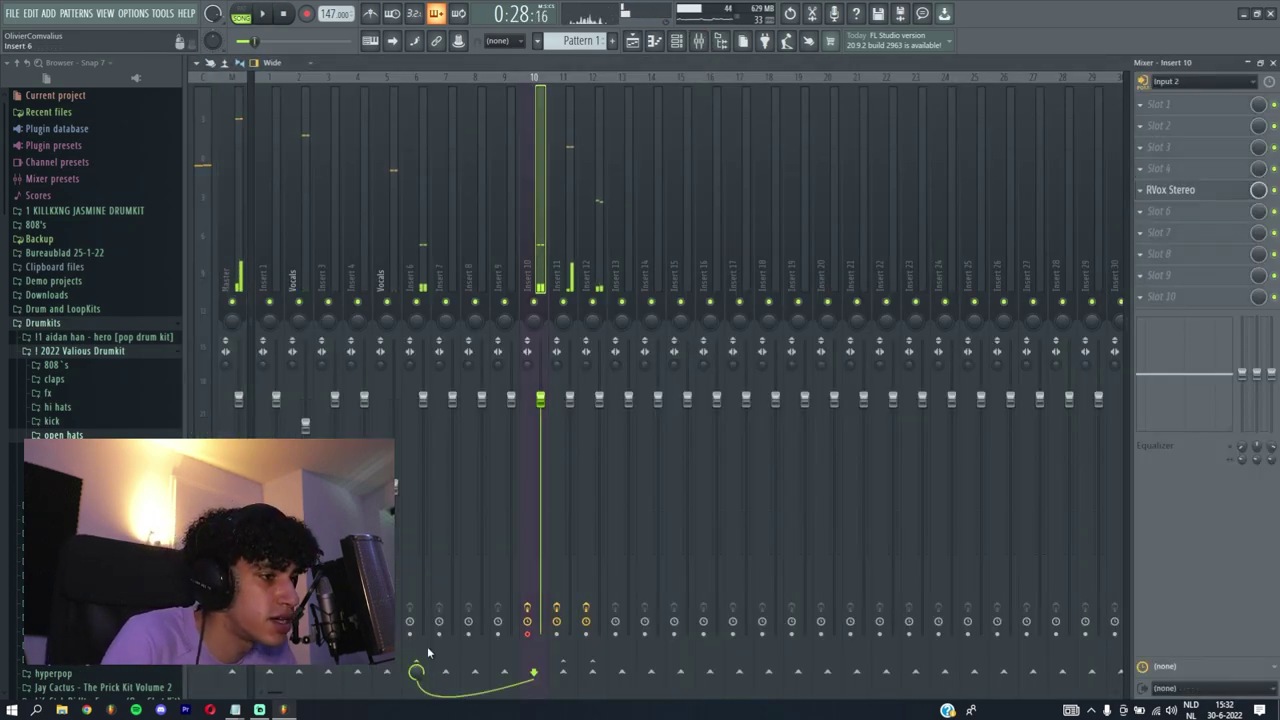
{"action": "right_click", "coordinate": [310, 439]}
{"action": "mouse_move", "coordinate": [383, 145]}
{"action": "left_click_drag", "start_coordinate": [500, 30], "coordinate": [553, 95]}
{"action": "left_click_drag", "start_coordinate": [415, 265], "coordinate": [417, 268]}
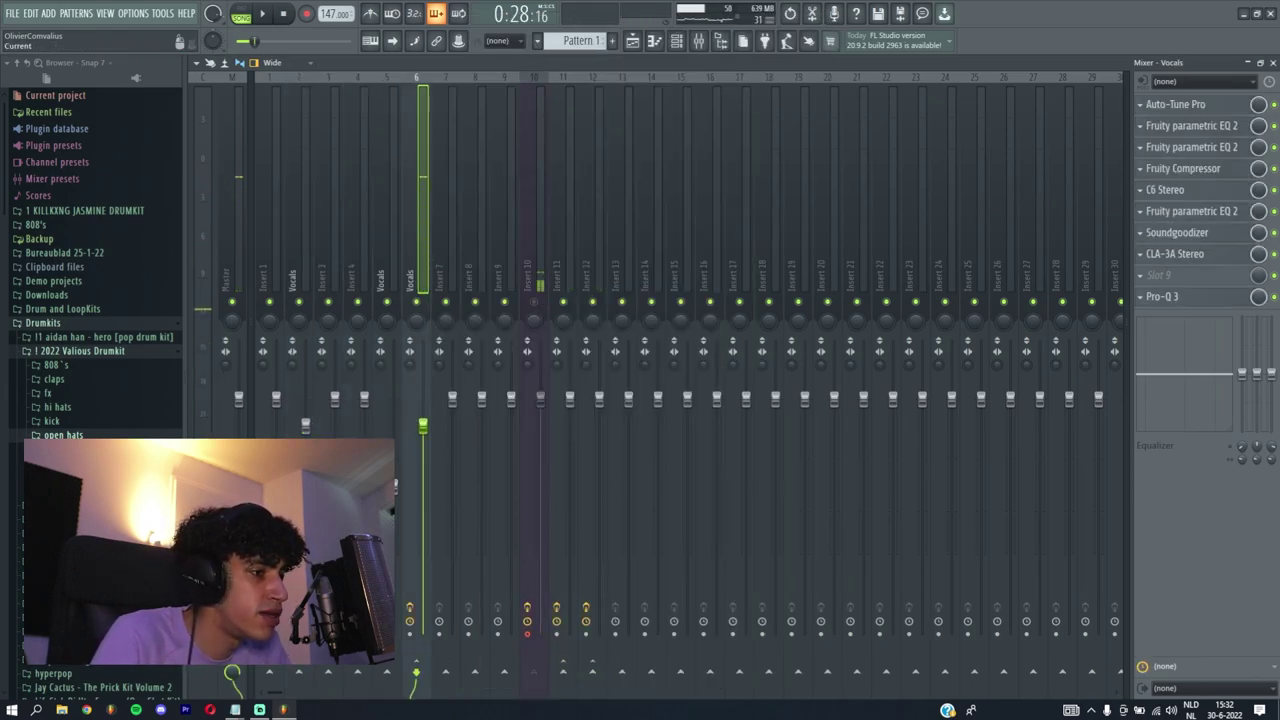
Copy Insert 11's effects chain onto Insert 13 in the mixer
{"action": "right_click", "coordinate": [560, 78]}
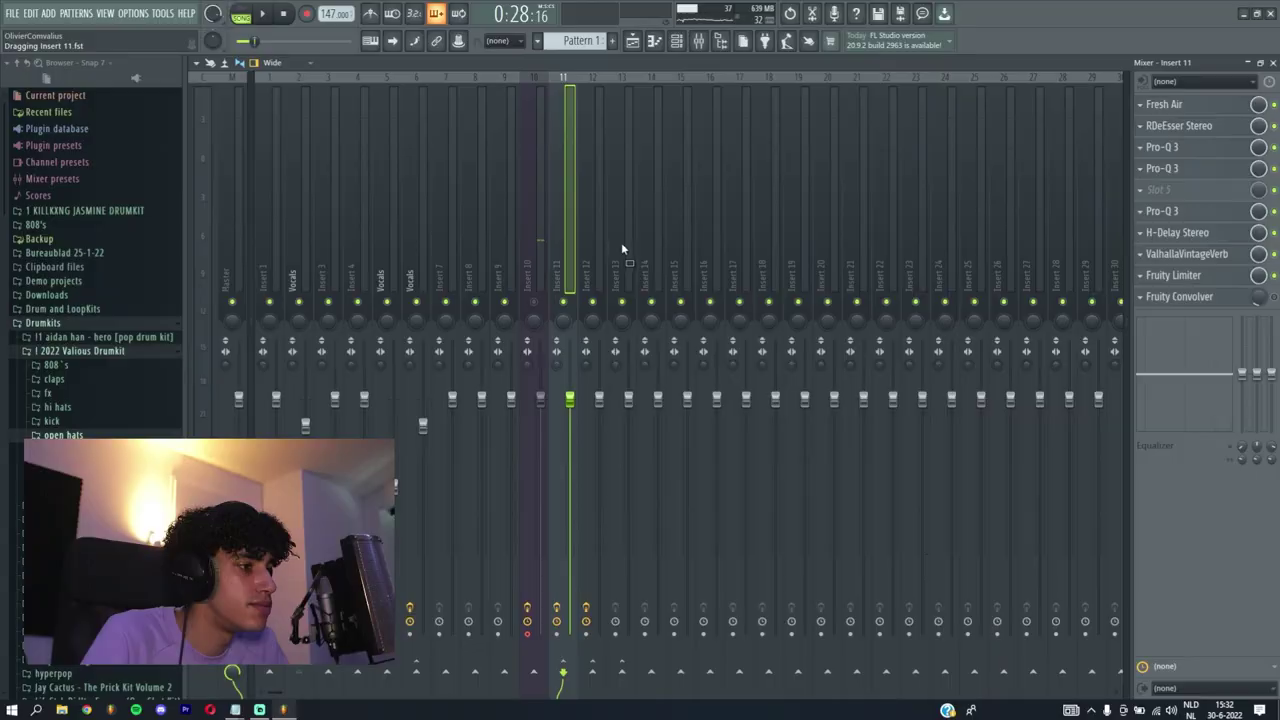
{"action": "left_click", "coordinate": [622, 243]}
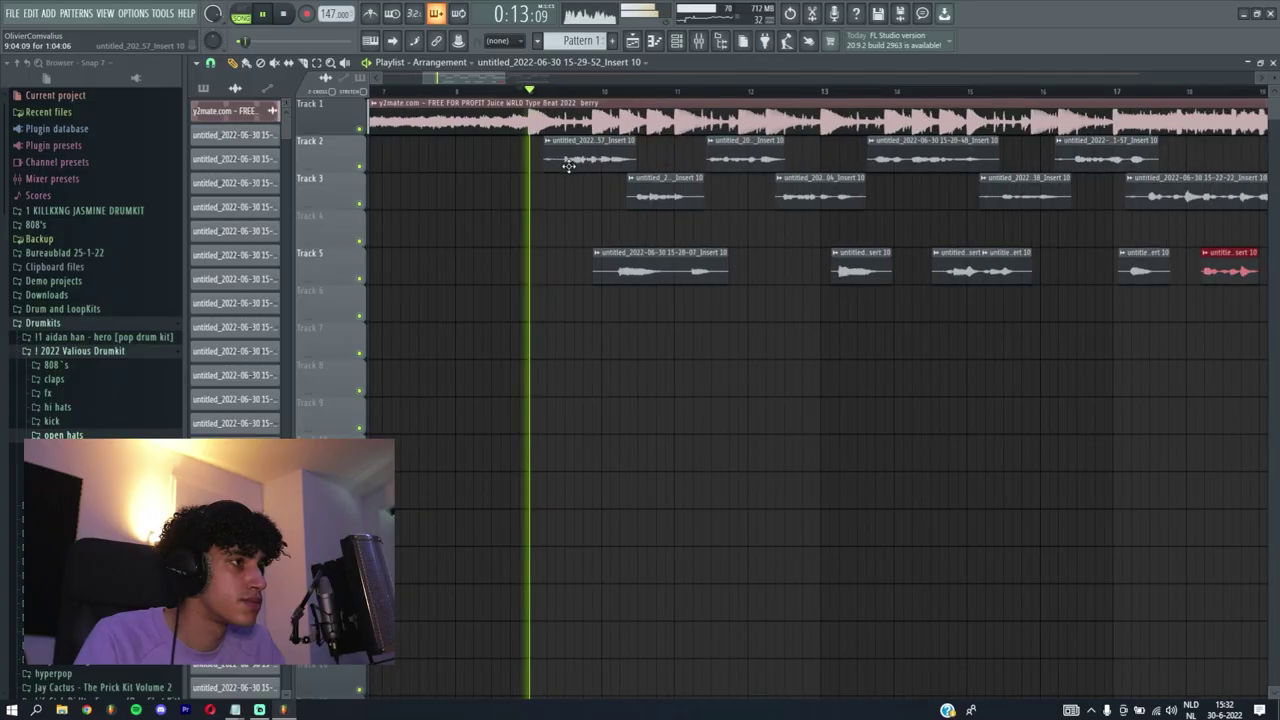
Play the song from bar 9 and record a vocal take on Track 4 from about bar 11 to bar 13
{"action": "scroll", "coordinate": [602, 182], "scroll_direction": "down", "scroll_amount": 2}
{"action": "scroll", "coordinate": [710, 240], "scroll_direction": "up", "scroll_amount": 3}
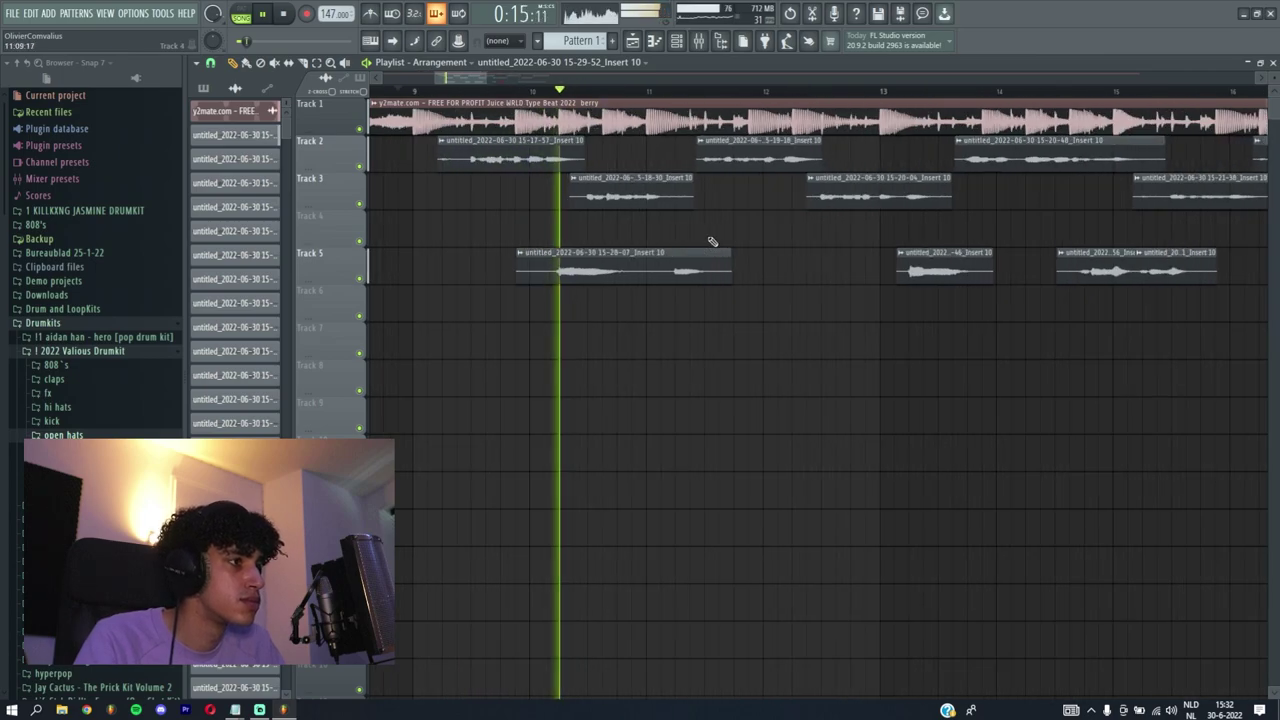
{"action": "scroll", "coordinate": [710, 240], "scroll_direction": "down", "scroll_amount": 2}
{"action": "scroll", "coordinate": [771, 250], "scroll_direction": "up", "scroll_amount": 3}
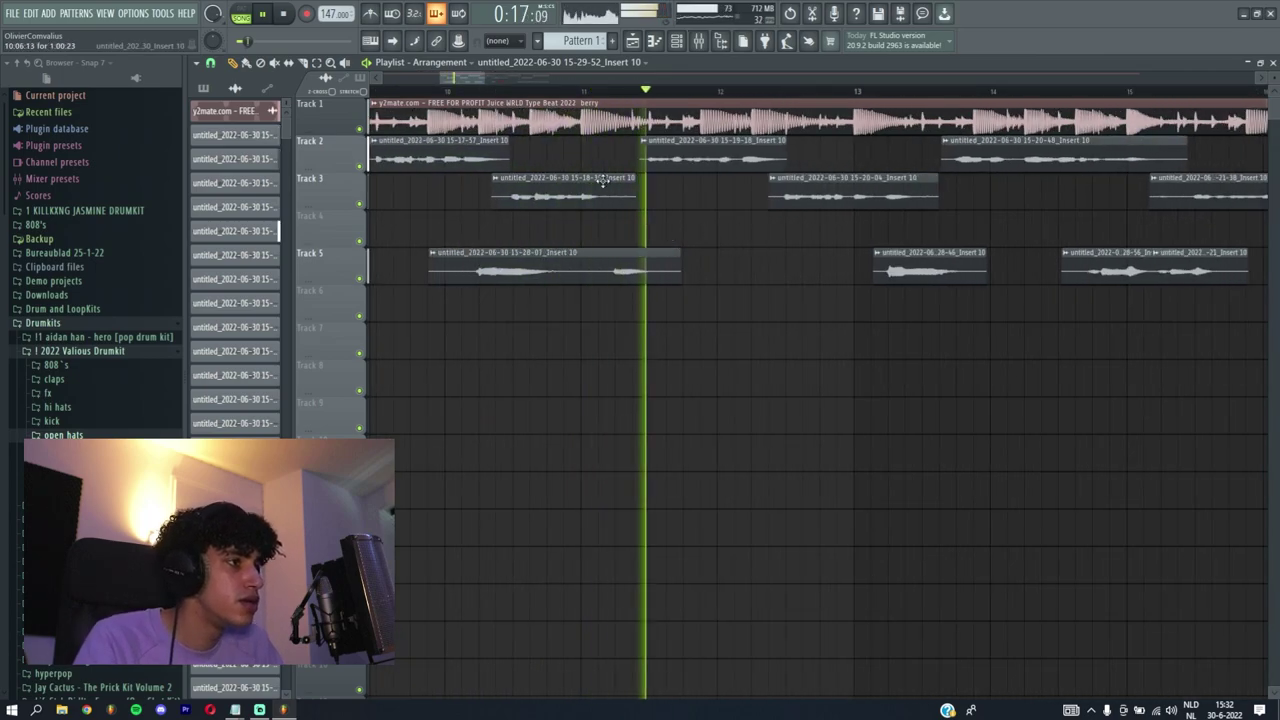
{"action": "left_click", "coordinate": [305, 16]}
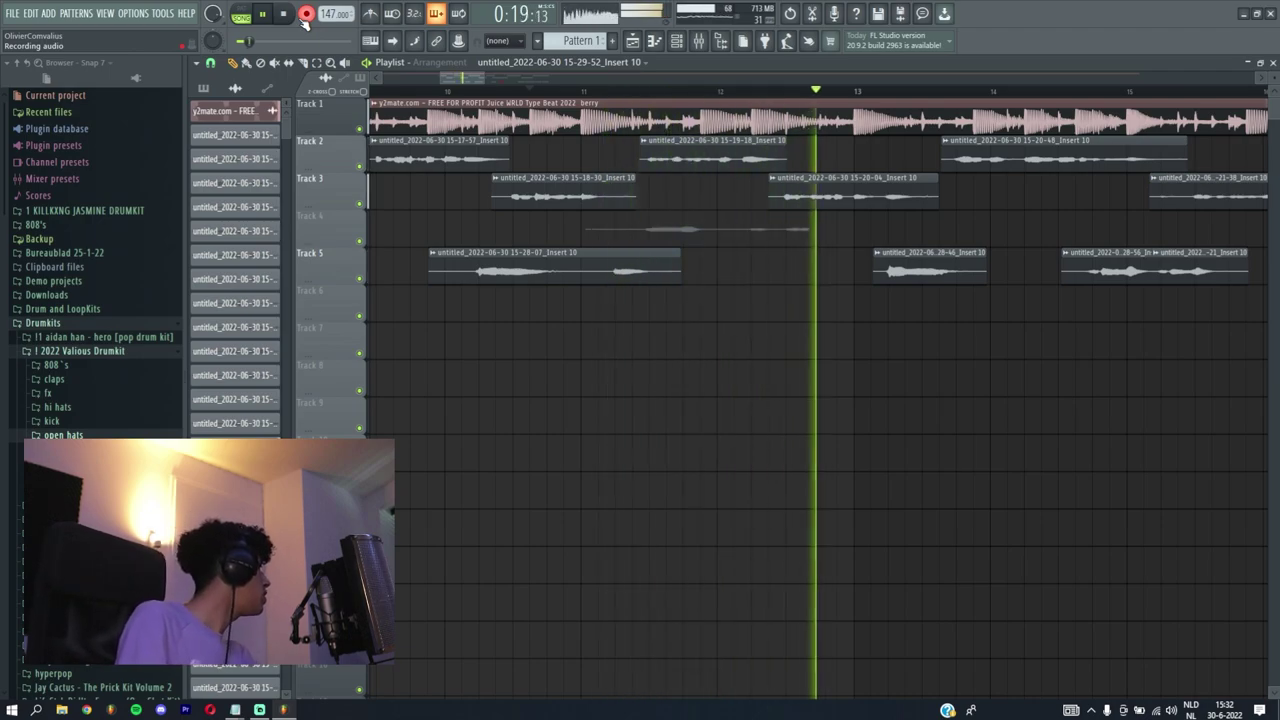
{"action": "left_click", "coordinate": [305, 16]}
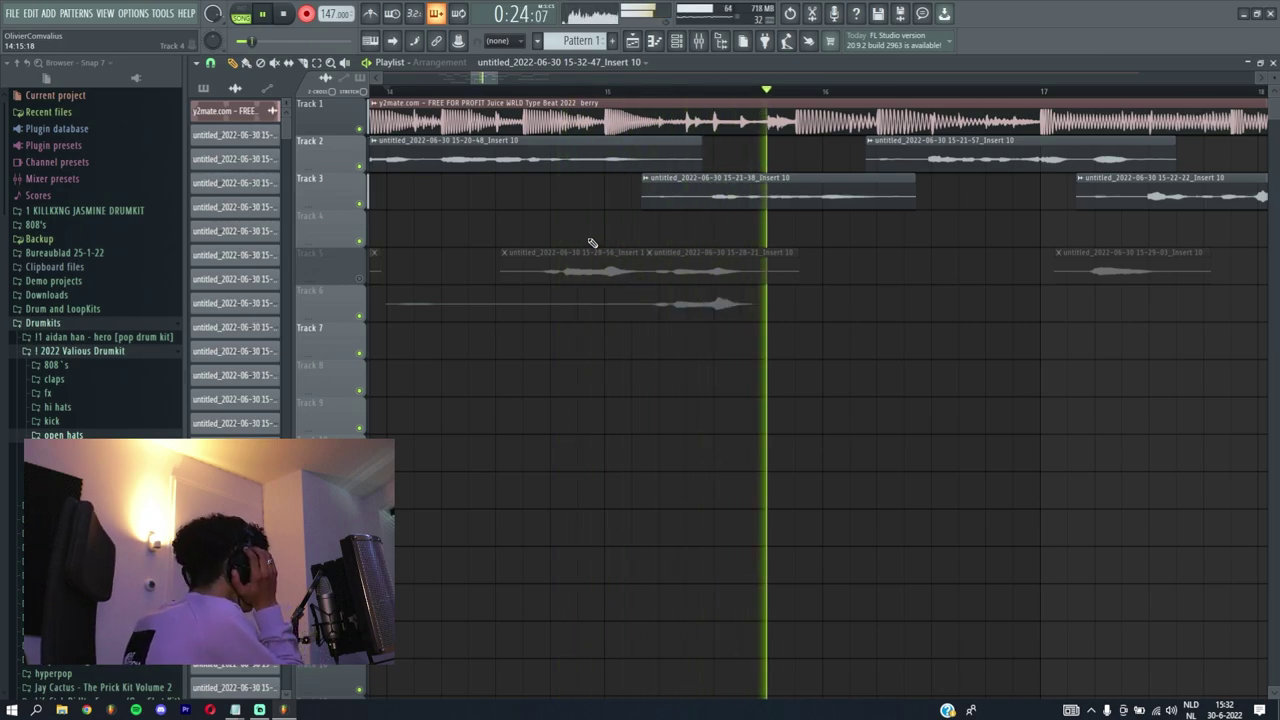
Play the new Track 6 take near bar 15 with Track 5 on and Track 2 muted, and trim its start to bar 15
{"action": "key", "text": "space"}
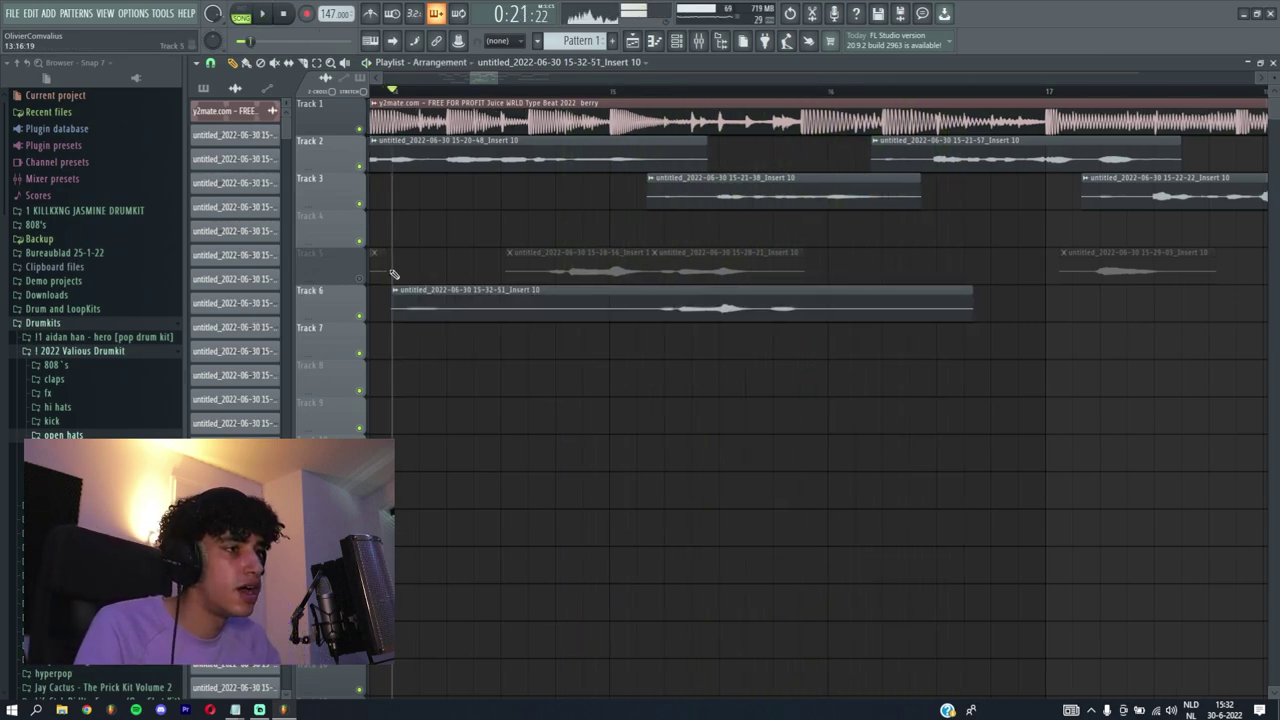
{"action": "left_click", "coordinate": [360, 278]}
{"action": "left_click", "coordinate": [362, 167]}
{"action": "left_click", "coordinate": [600, 92]}
{"action": "key", "text": "space"}
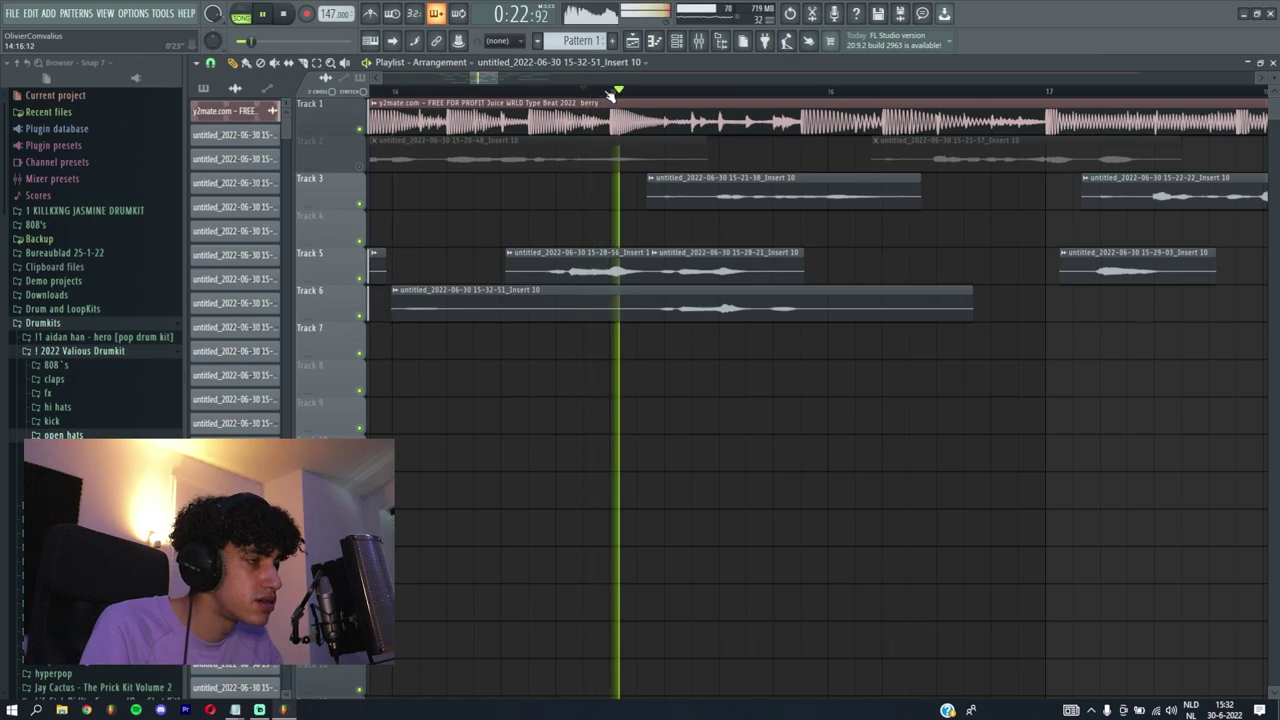
{"action": "left_click_drag", "start_coordinate": [396, 312], "coordinate": [612, 312]}
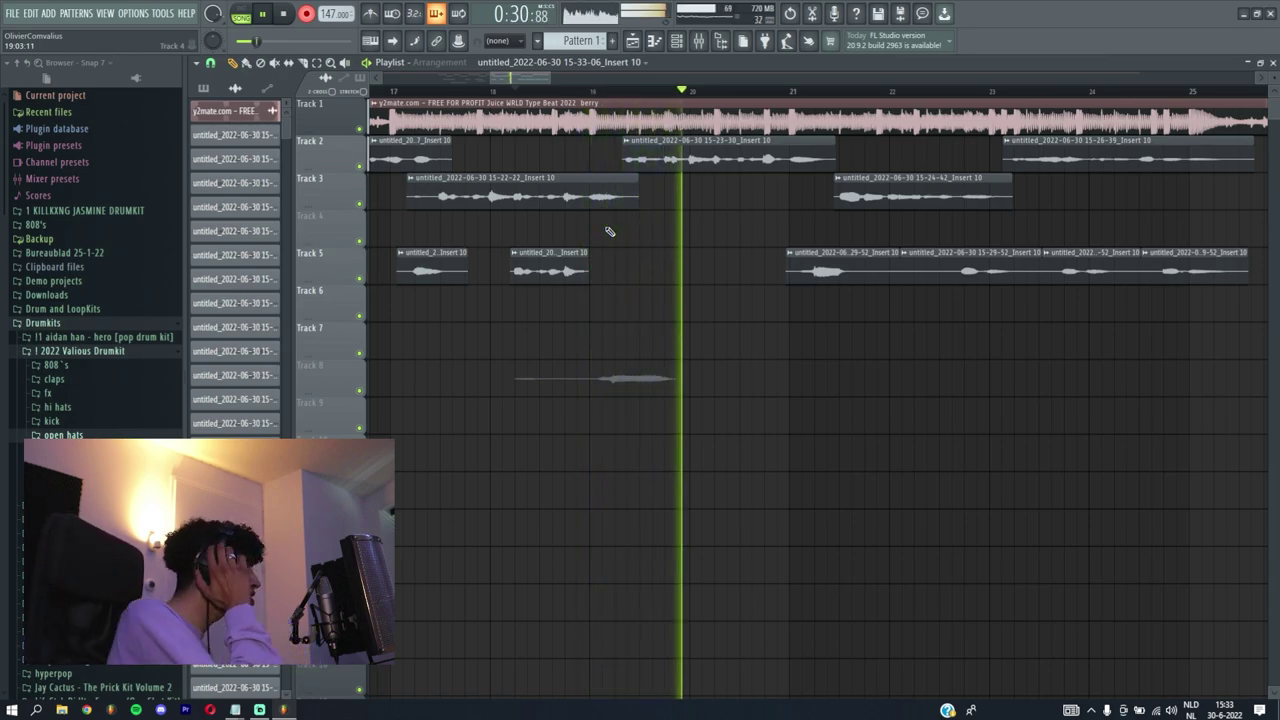
Finish recording the Track 8 take and trim it to run from about bar 19 to bar 20
{"action": "left_click", "coordinate": [306, 14]}
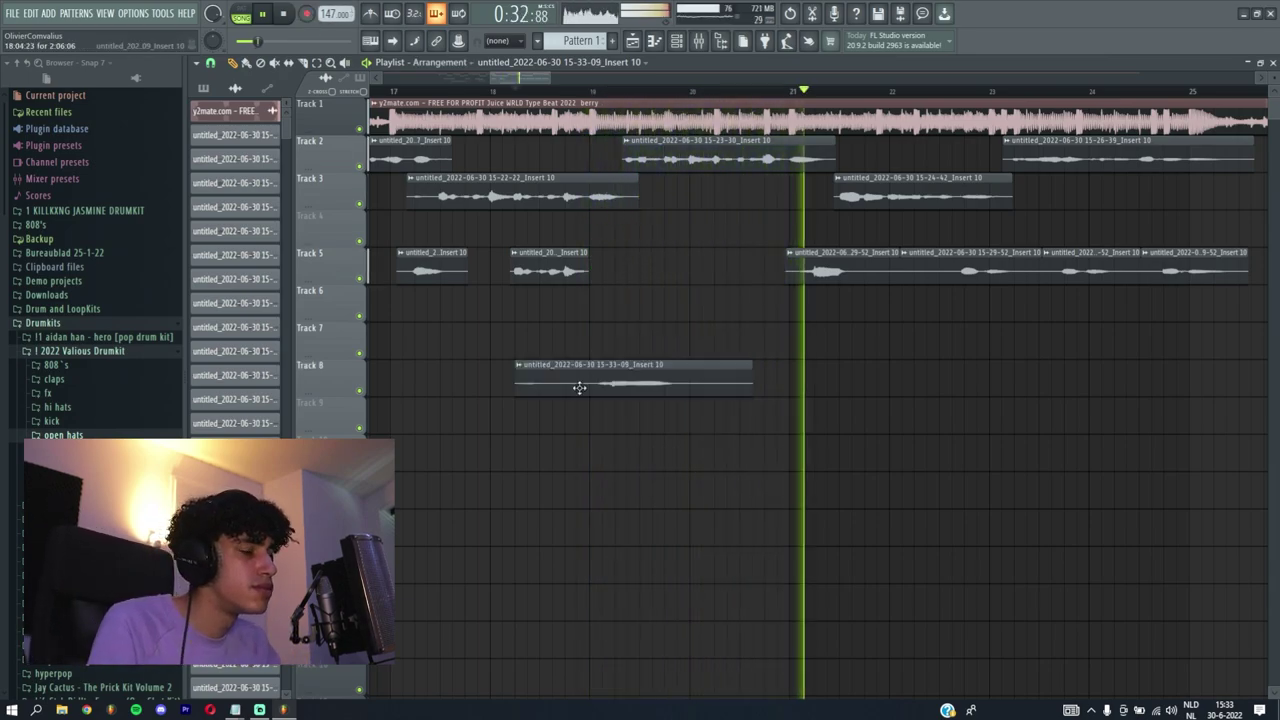
{"action": "left_click_drag", "start_coordinate": [516, 385], "coordinate": [582, 386]}
{"action": "left_click_drag", "start_coordinate": [750, 392], "coordinate": [704, 392]}
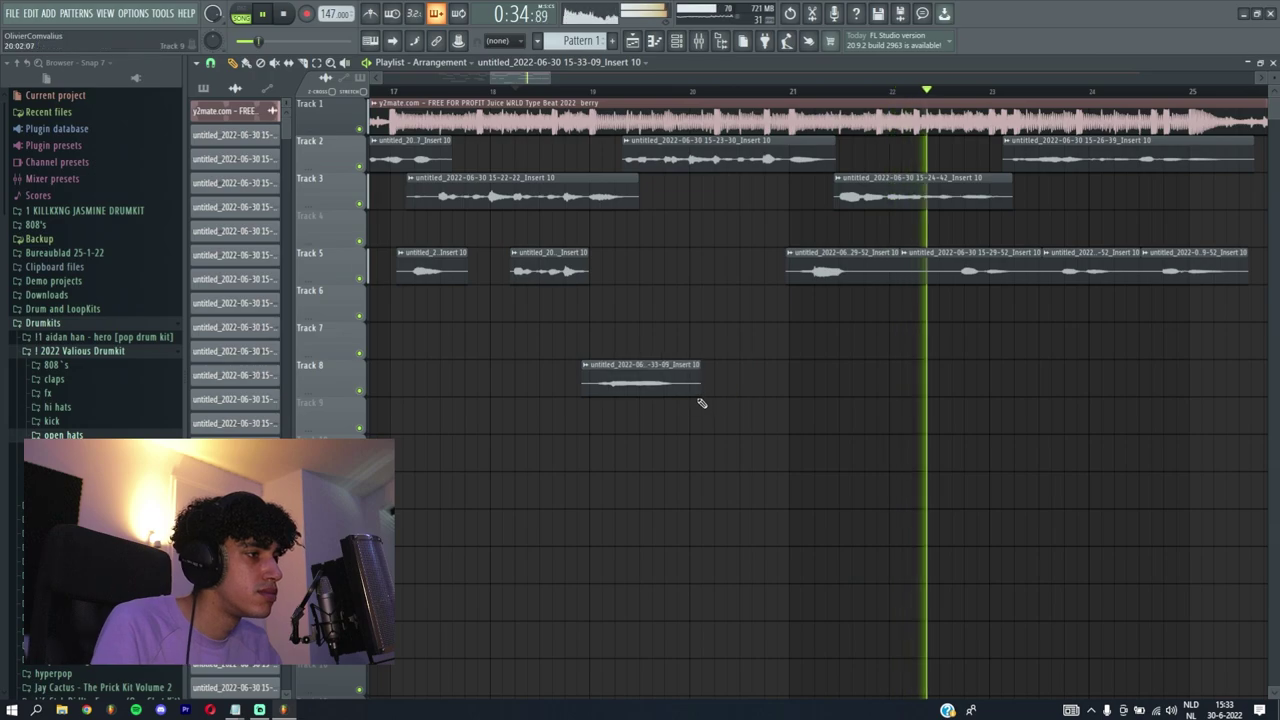
Record another Track 8 take, trim its start to just past bar 21, and move it up to Track 7
{"action": "scroll", "coordinate": [684, 371], "scroll_direction": "down", "scroll_amount": 3}
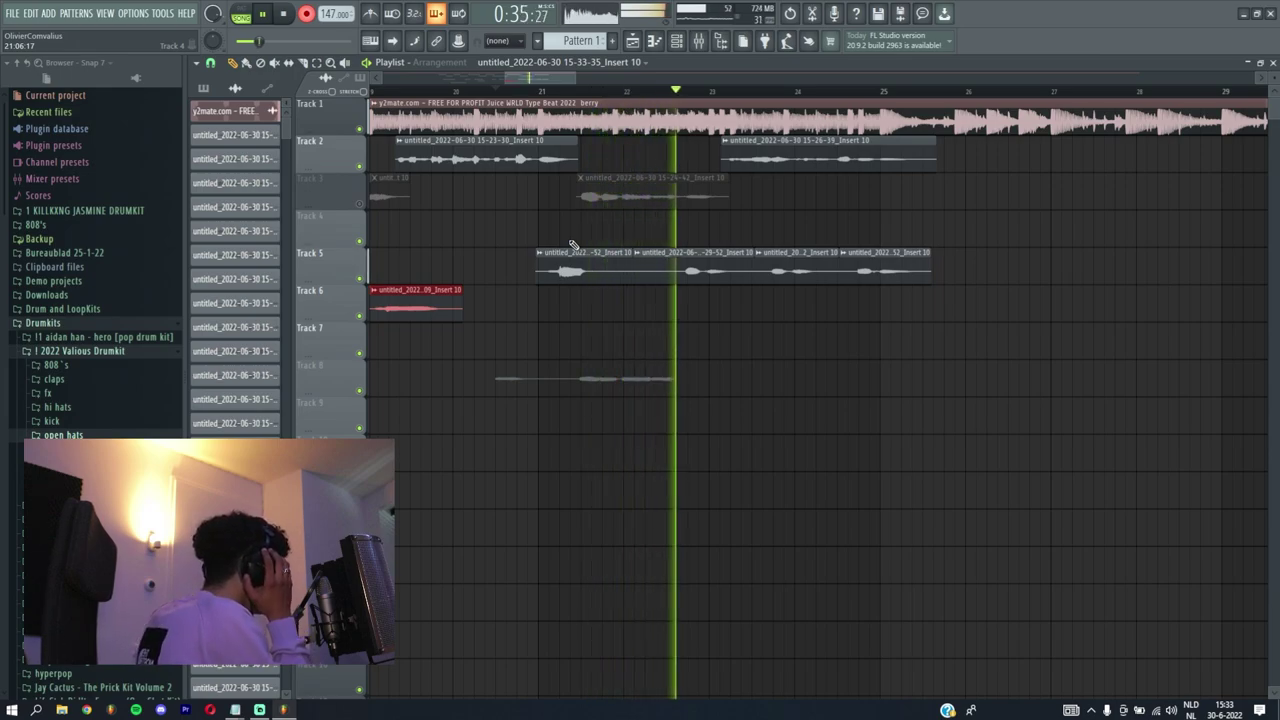
{"action": "left_click", "coordinate": [306, 14]}
{"action": "left_click_drag", "start_coordinate": [496, 374], "coordinate": [573, 400]}
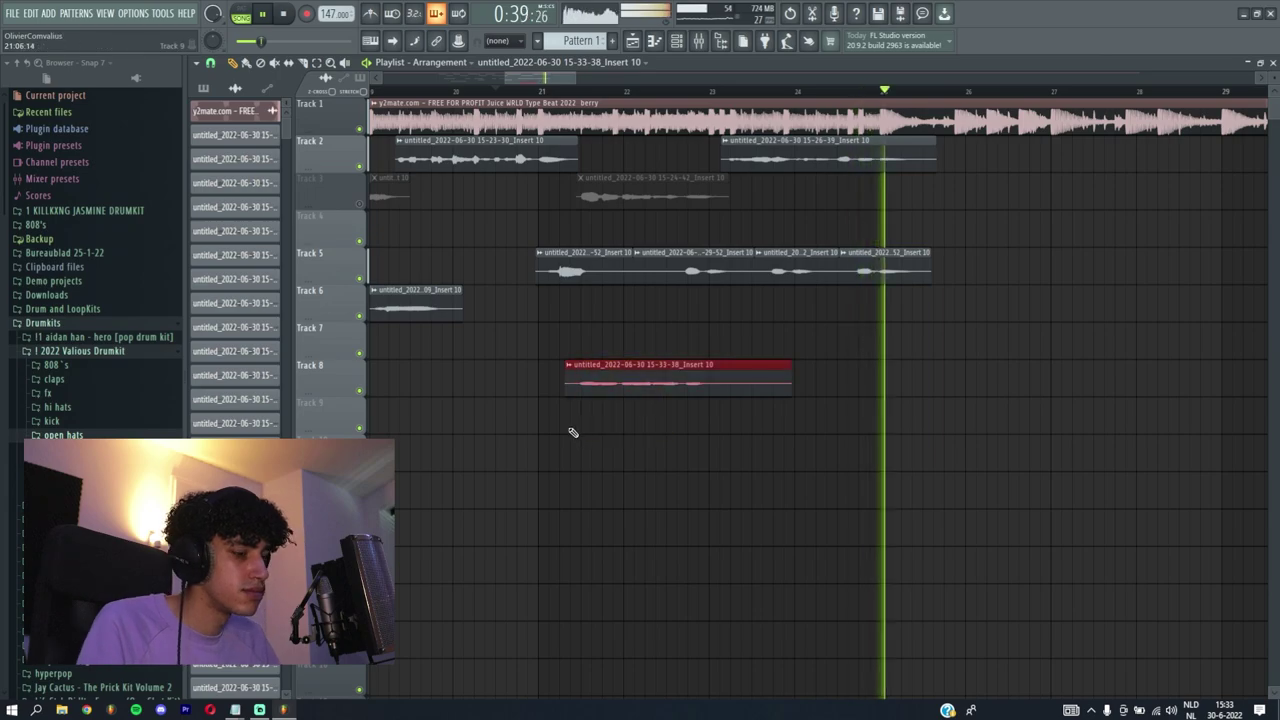
{"action": "key", "text": "shift+Up"}
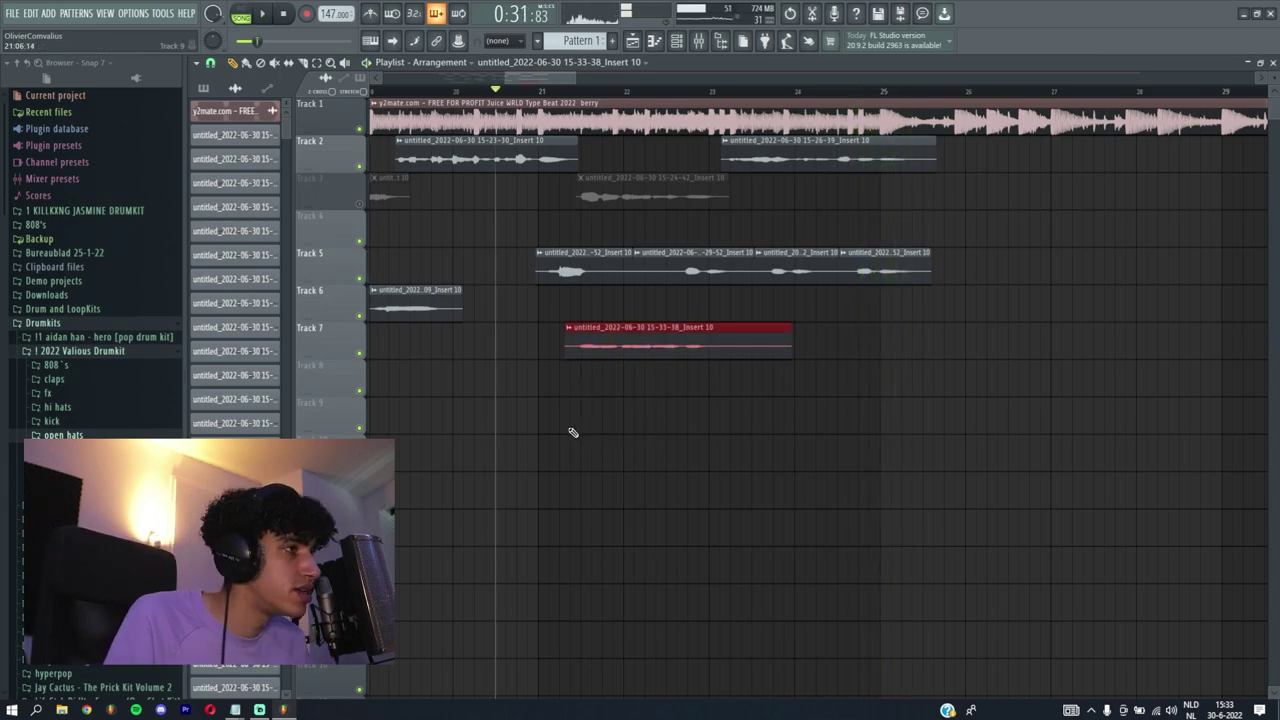
Set the ValhallaVintageVerb mix on mixer Insert 13 to about 36%
{"action": "key", "text": "F9"}
{"action": "left_click", "coordinate": [620, 260]}
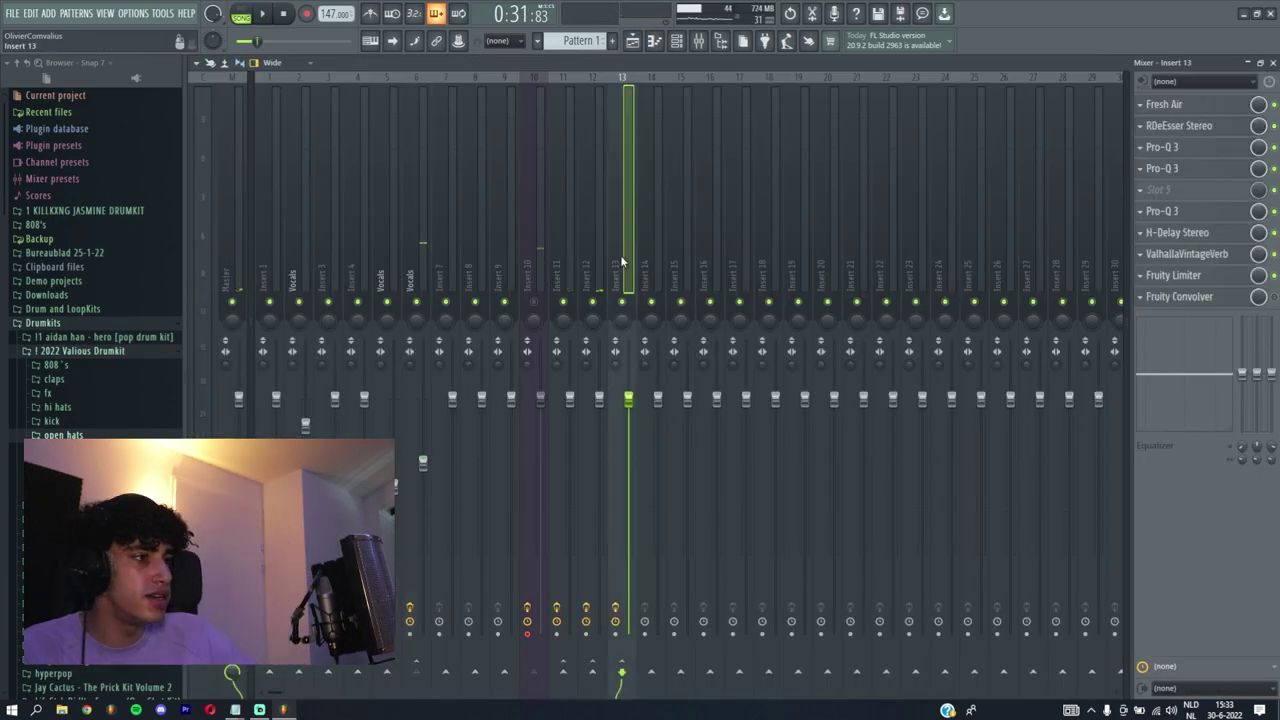
{"action": "left_click", "coordinate": [1190, 255]}
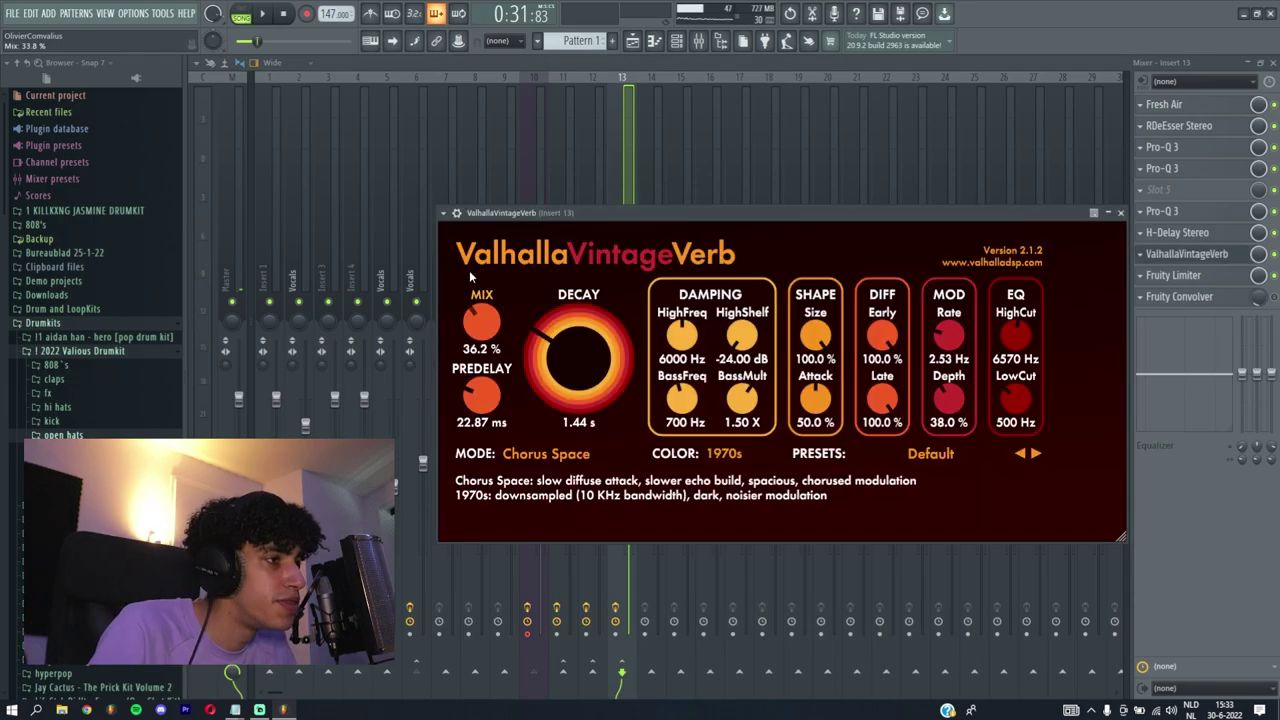
{"action": "left_click", "coordinate": [1117, 215]}
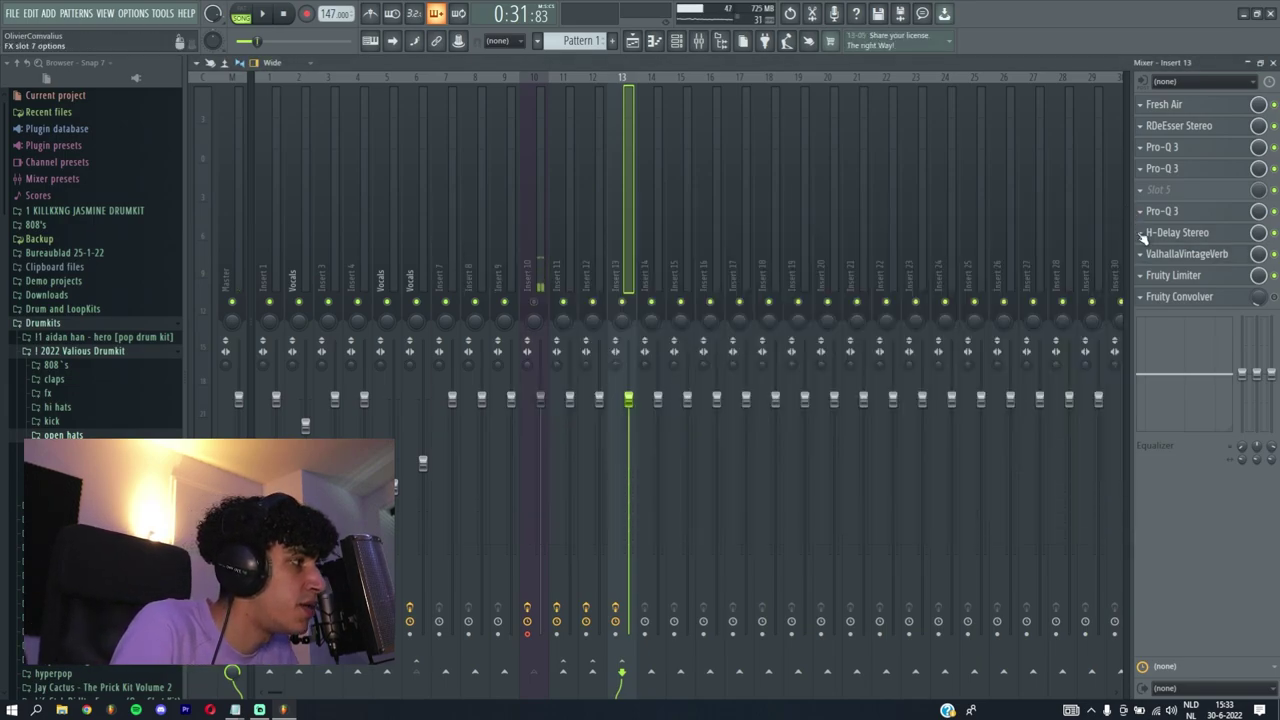
Replace the Fruity Limiter on Insert 13 with Fruity PanOMatic and set its LFO speed to 67%
{"action": "right_click", "coordinate": [1207, 283]}
{"action": "mouse_move", "coordinate": [1165, 303]}
{"action": "left_click", "coordinate": [940, 300]}
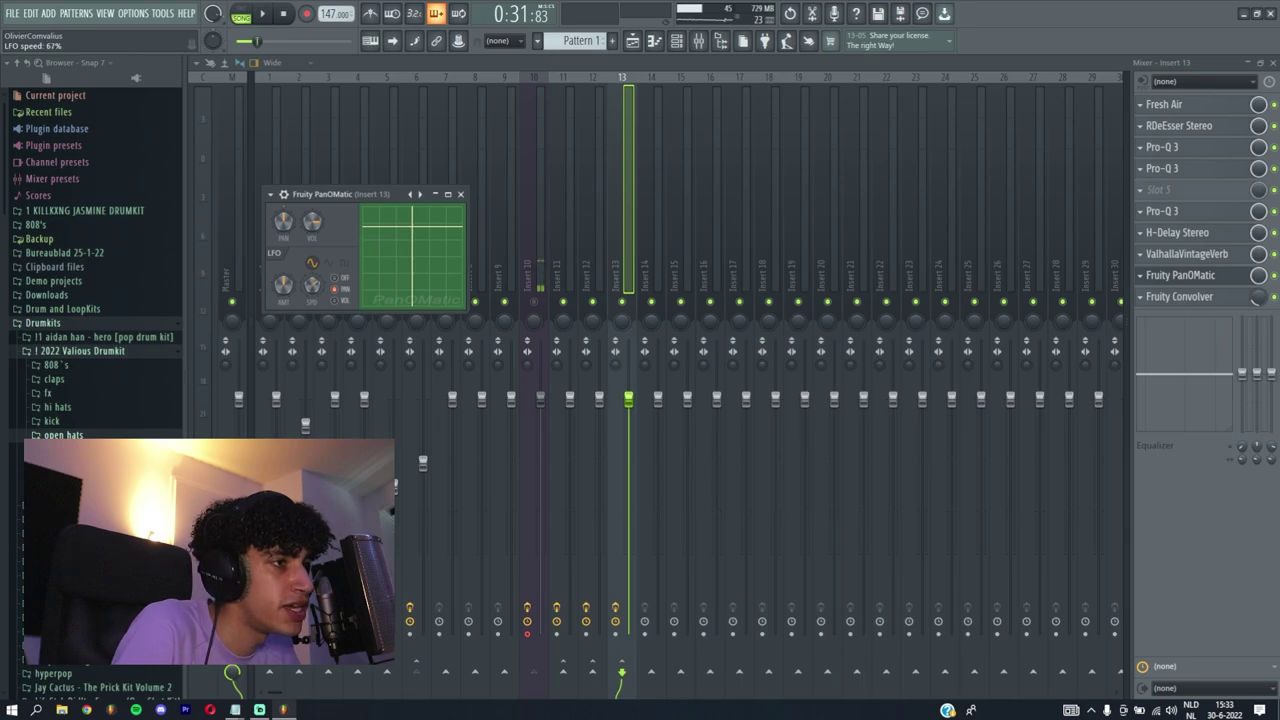
{"action": "left_click", "coordinate": [460, 195]}
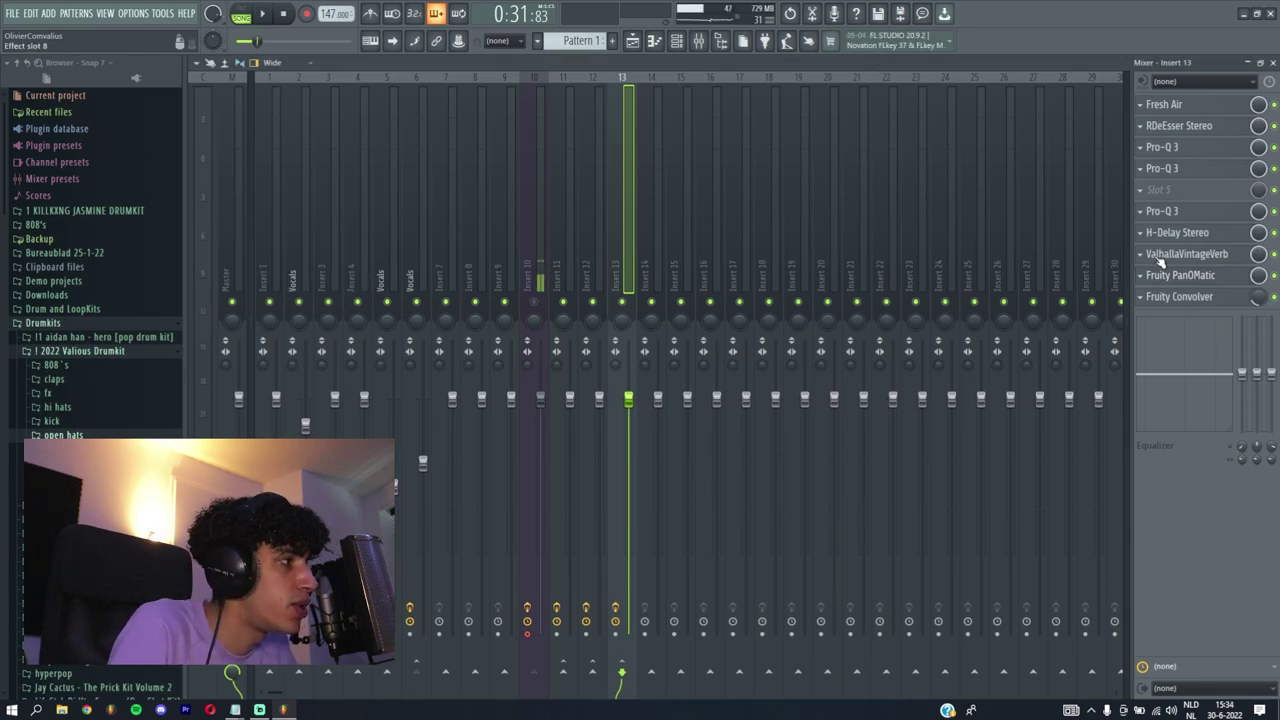
Load Fruity Flanger with the Double Trouble preset in Insert 13's slot 5 and set the slot's mix level to 45%
{"action": "right_click", "coordinate": [1150, 190]}
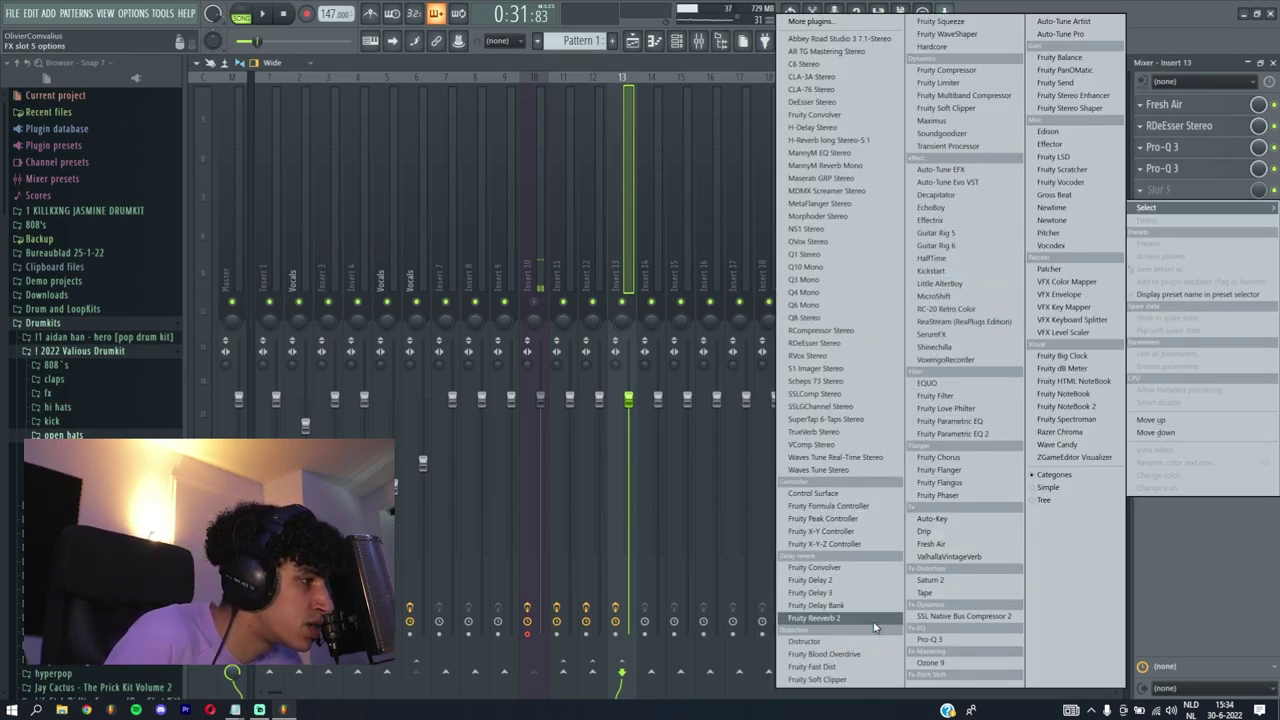
{"action": "left_click", "coordinate": [940, 469]}
{"action": "left_click", "coordinate": [490, 125]}
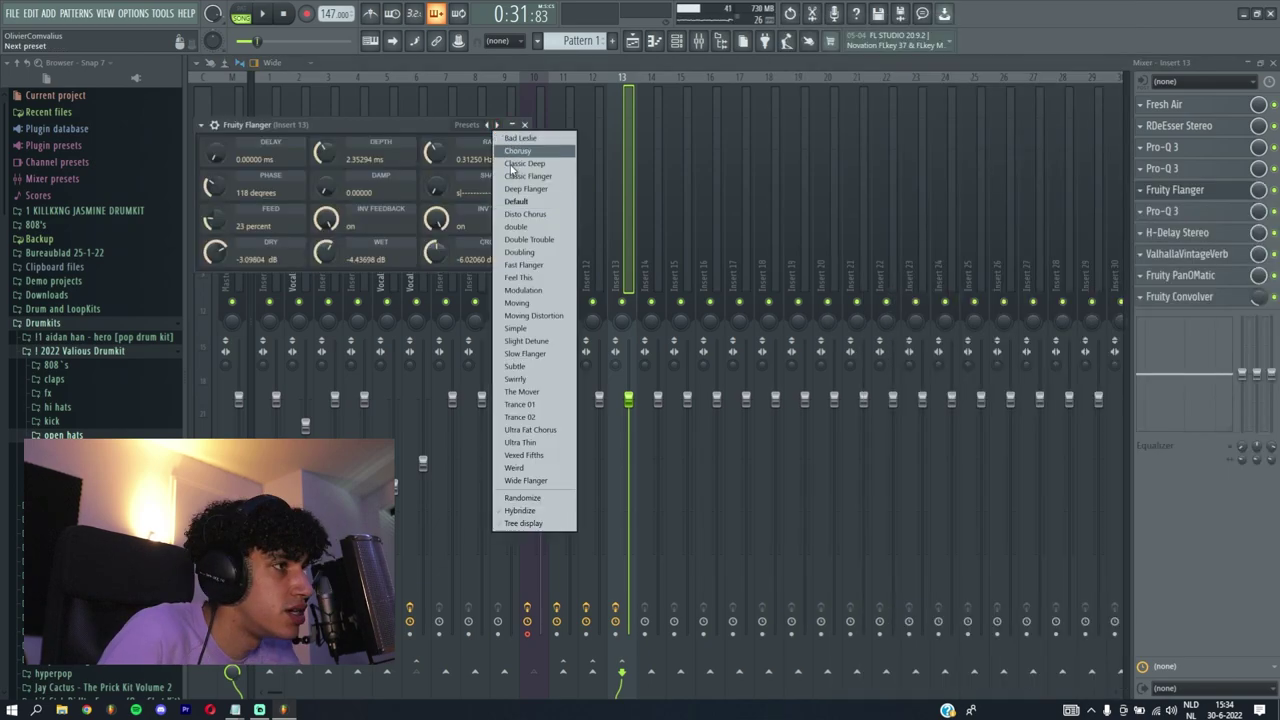
{"action": "left_click", "coordinate": [529, 239]}
{"action": "left_click_drag", "start_coordinate": [1258, 190], "coordinate": [1258, 204]}
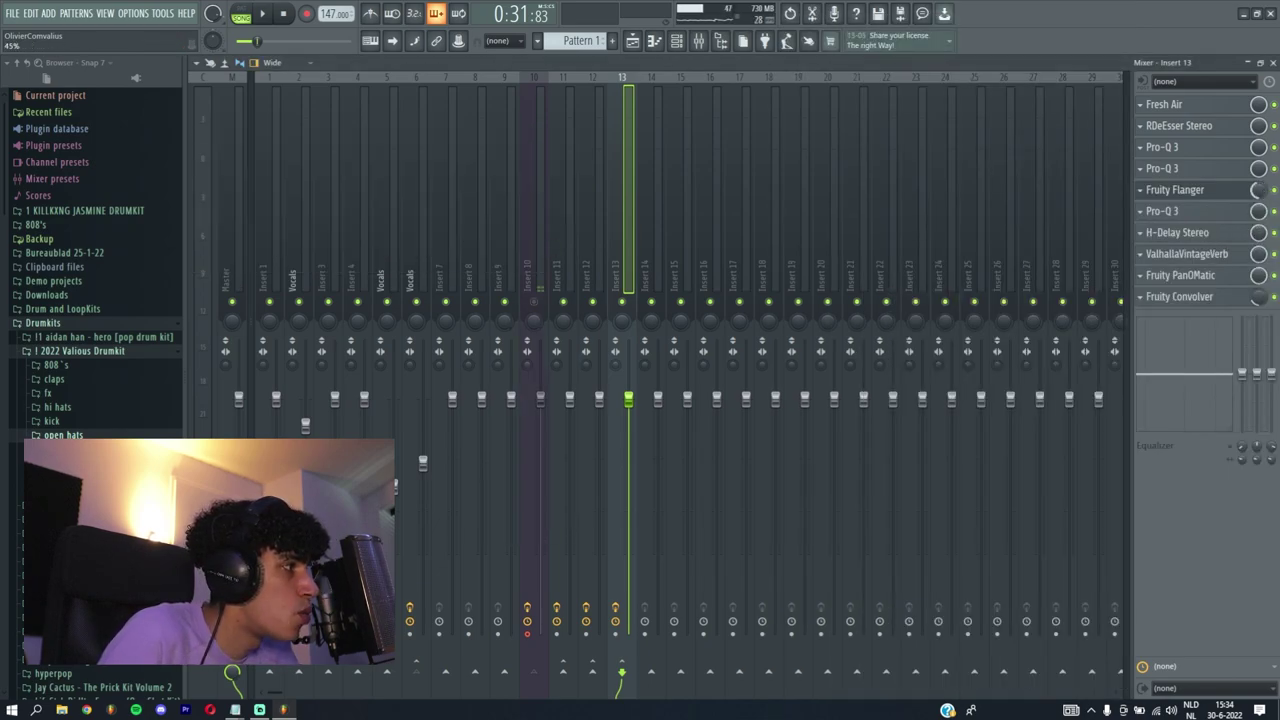
Check the H-Delay on Insert 13 and return to the playlist to view the whole vocal arrangement
{"action": "left_click", "coordinate": [1188, 233]}
{"action": "left_click", "coordinate": [1188, 233]}
{"action": "key", "text": "F5"}
{"action": "scroll", "coordinate": [486, 205], "scroll_direction": "down", "scroll_amount": 2}
{"action": "scroll", "coordinate": [430, 208], "scroll_direction": "down", "scroll_amount": 3}
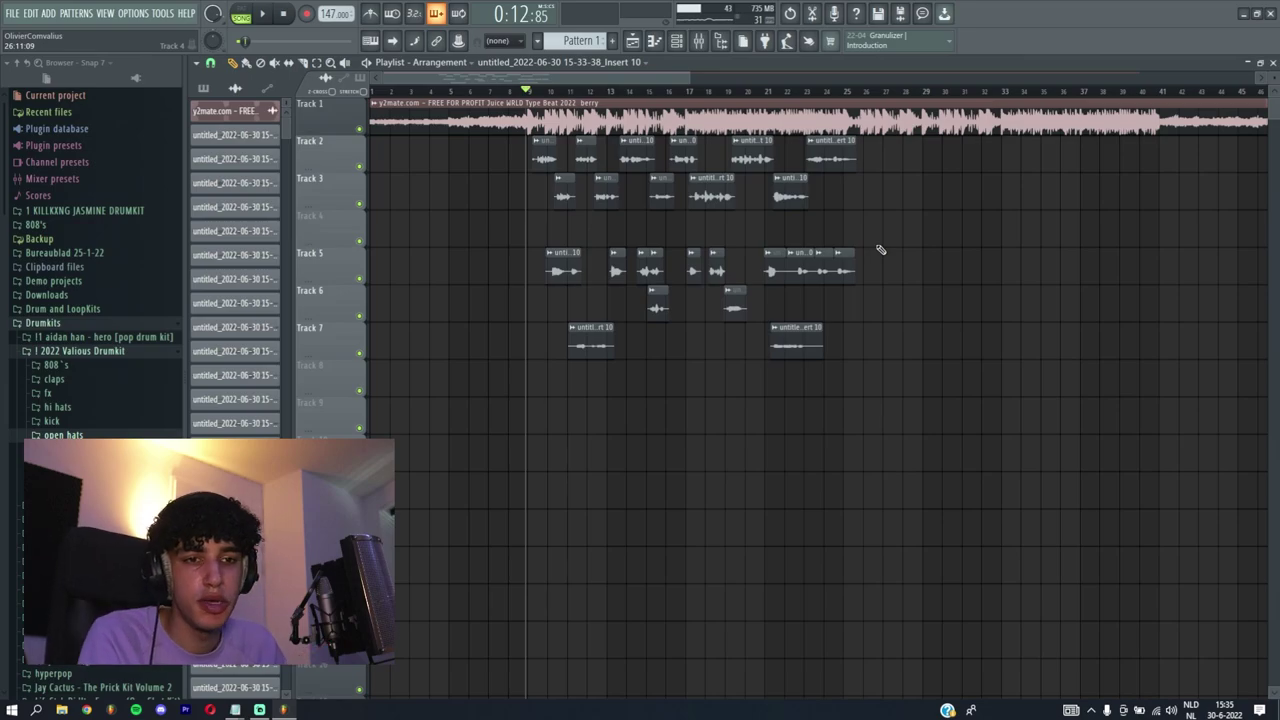
{"action": "scroll", "coordinate": [880, 249], "scroll_direction": "down", "scroll_amount": 2}
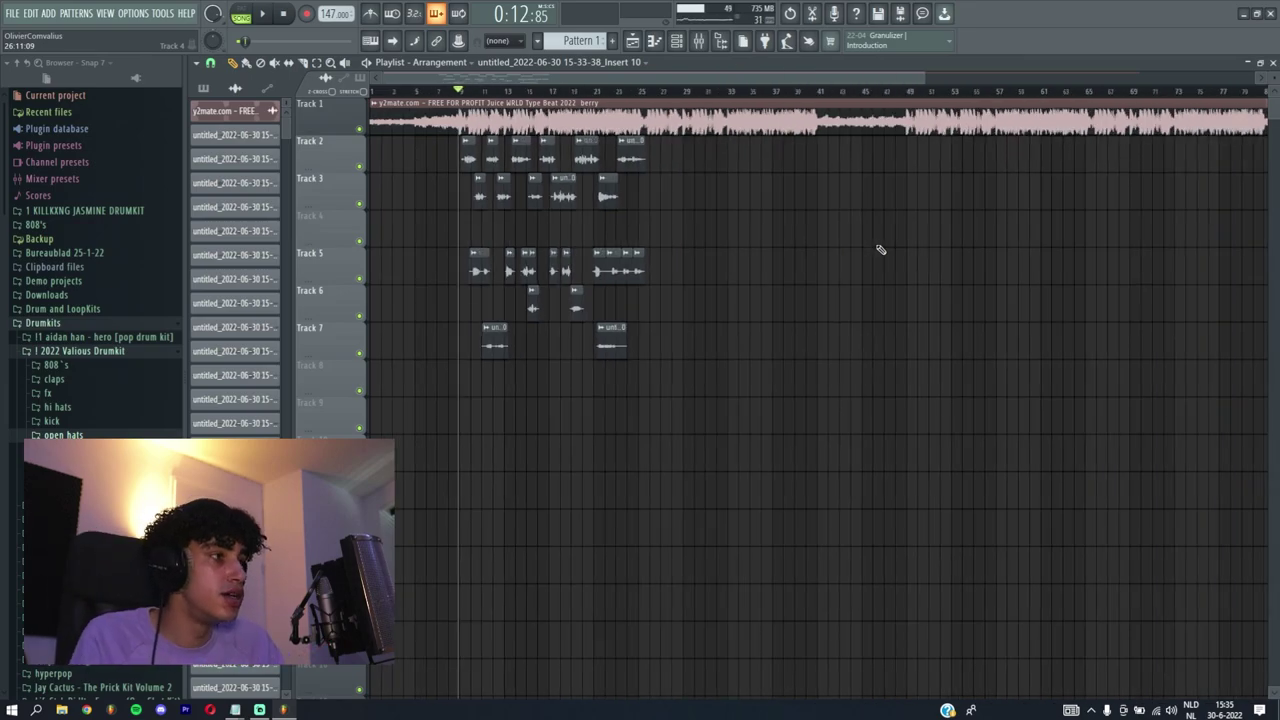
{"action": "left_click", "coordinate": [234, 64]}
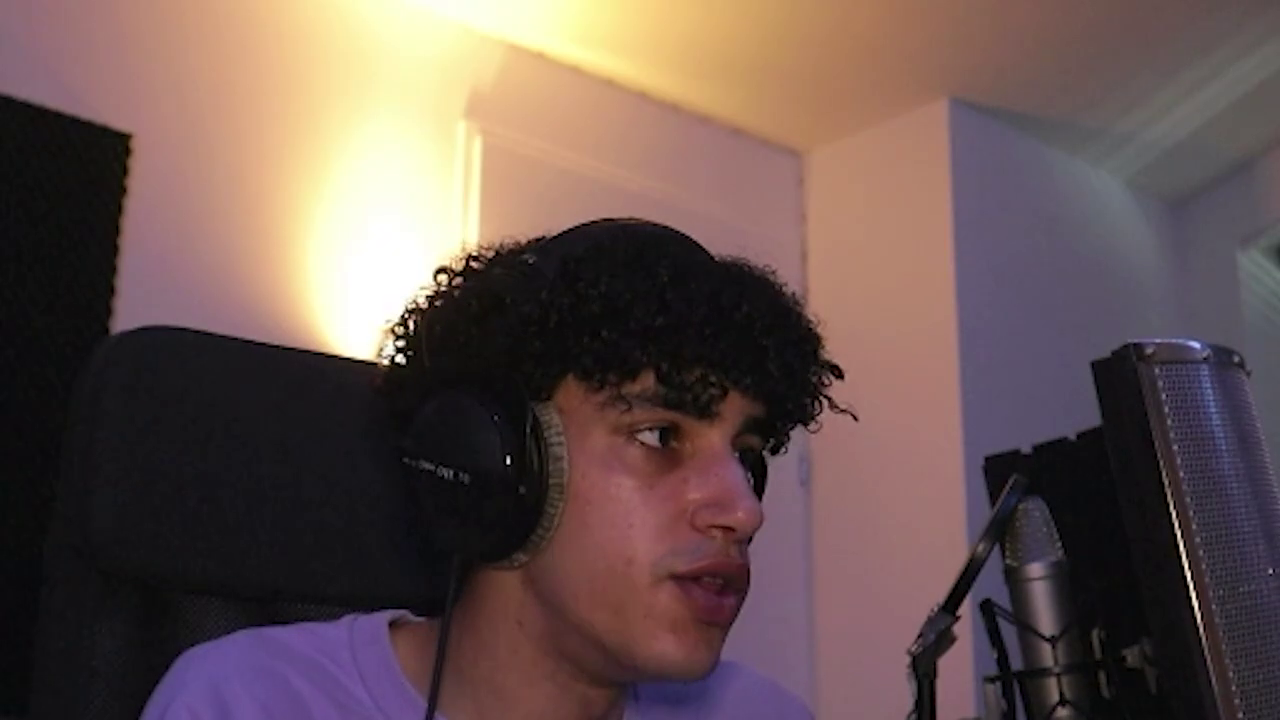